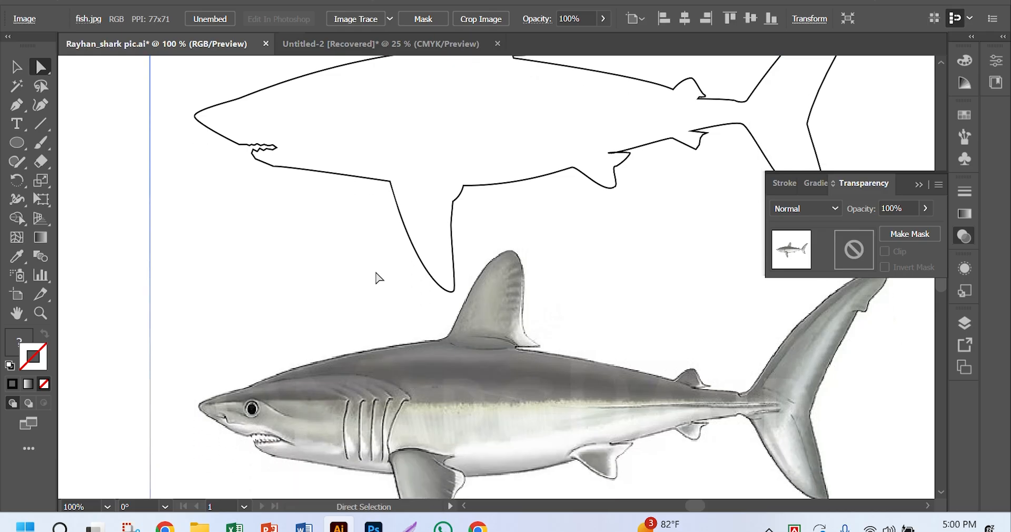
Compare the traced shark outline with the shark photo below it, looking along the body, fins and tail.
left_click(430, 183)
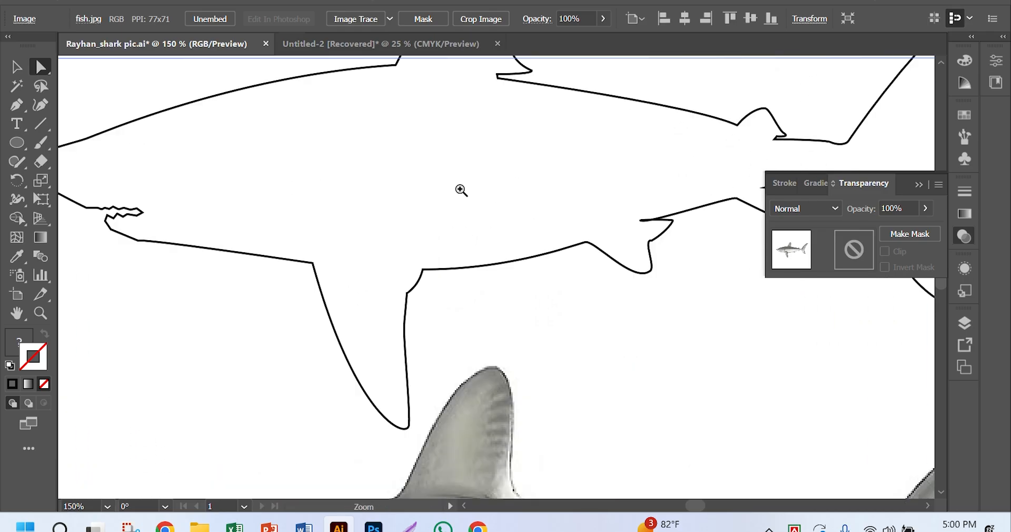
scroll(574, 282, "down", 8)
scroll(564, 273, "down", 3)
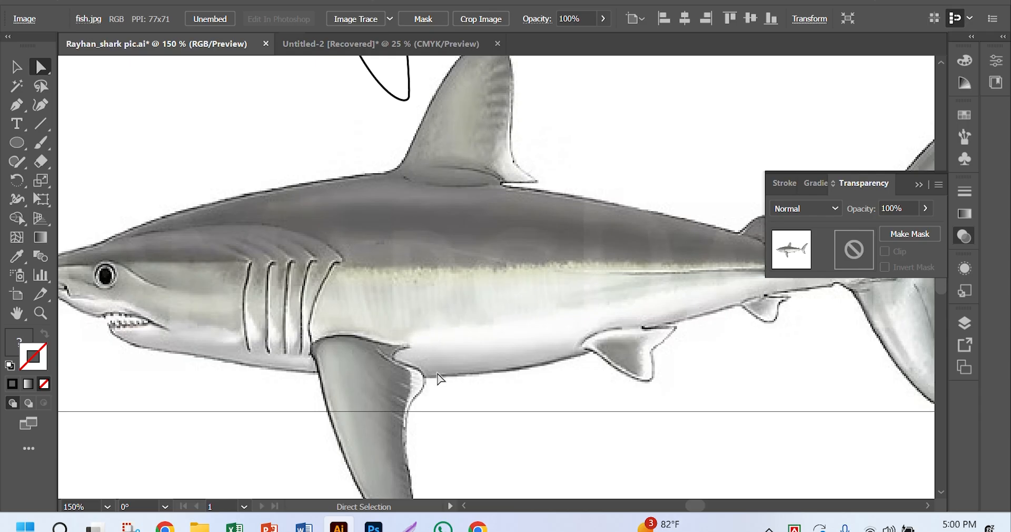
scroll(438, 379, "up", 8)
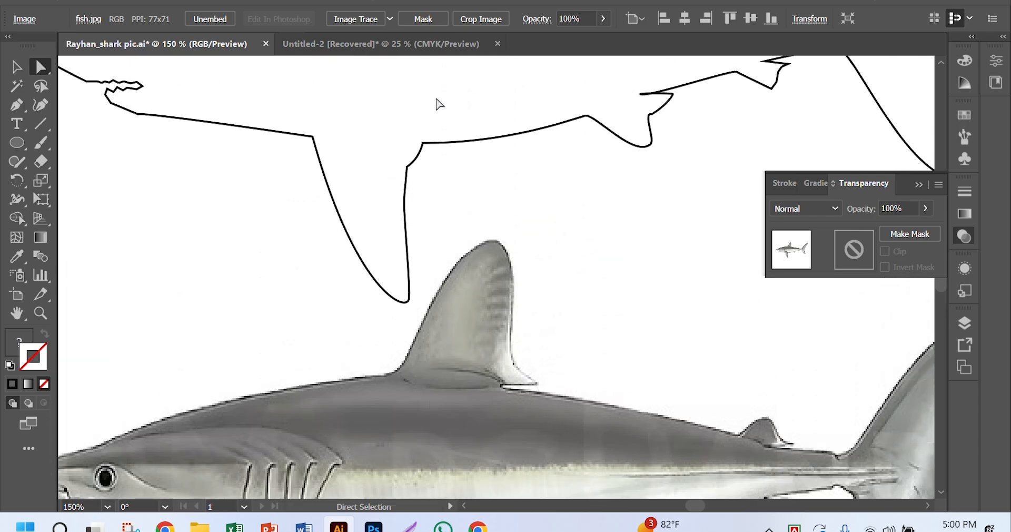
scroll(419, 265, "down", 6)
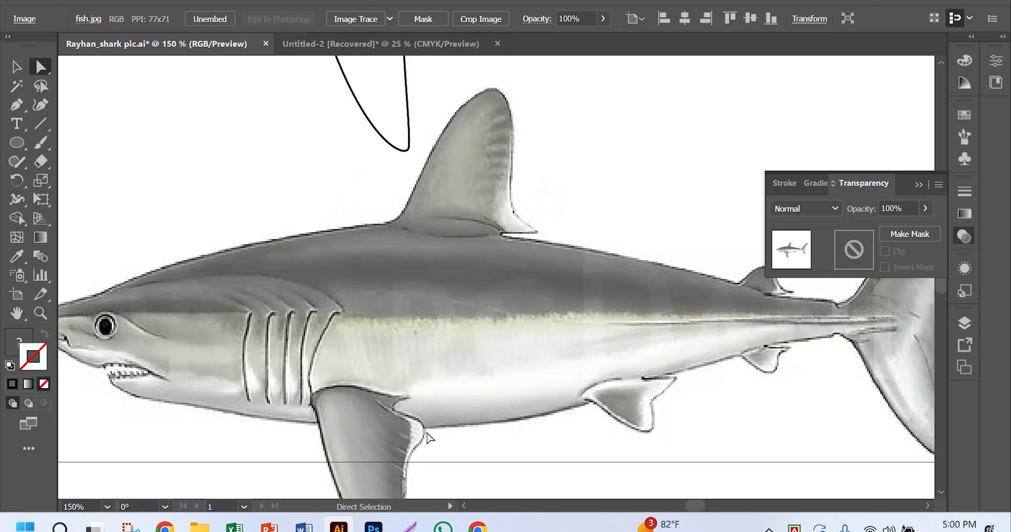
scroll(553, 406, "right", 5)
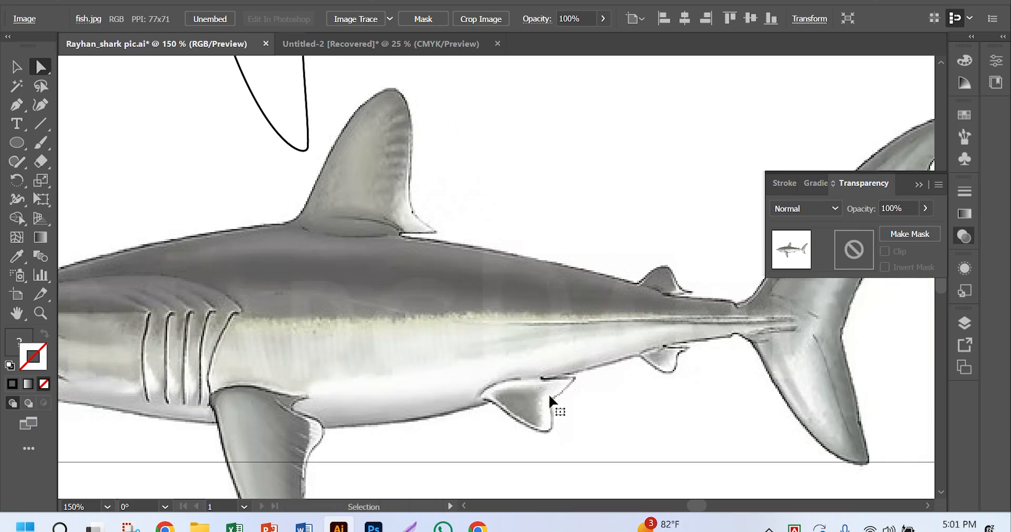
scroll(590, 384, "up", 9)
scroll(618, 373, "up", 2)
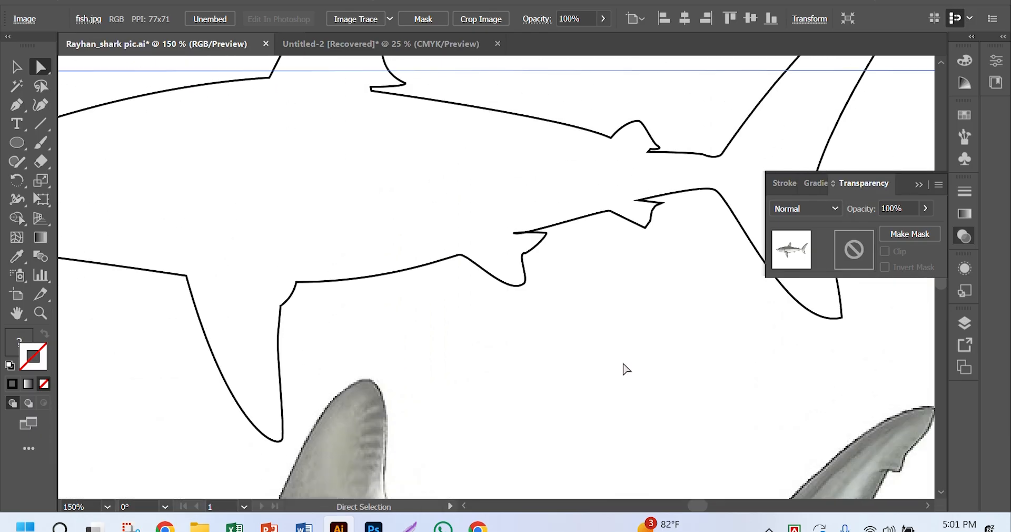
scroll(612, 368, "left", 8)
scroll(614, 366, "up", 4)
scroll(613, 379, "right", 6)
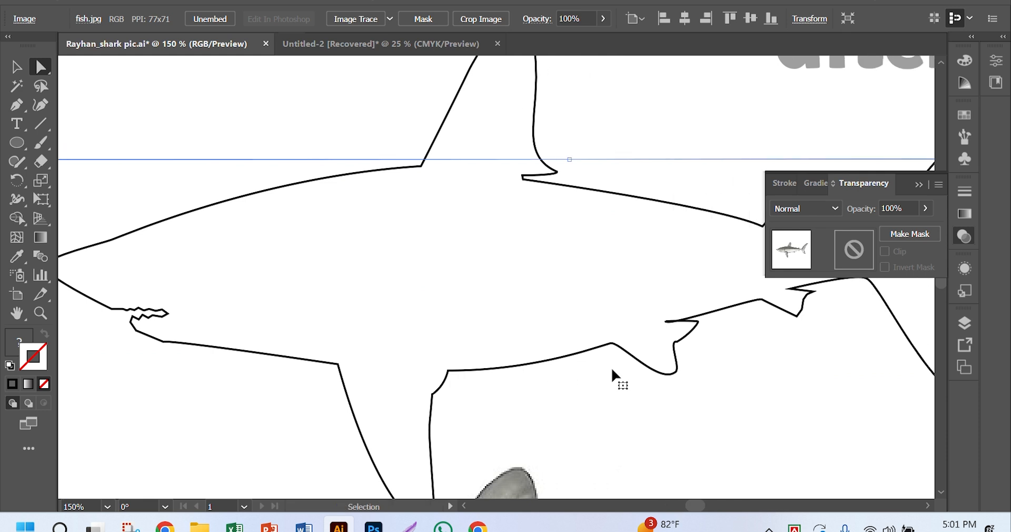
scroll(579, 387, "up", 5)
scroll(573, 384, "down", 3)
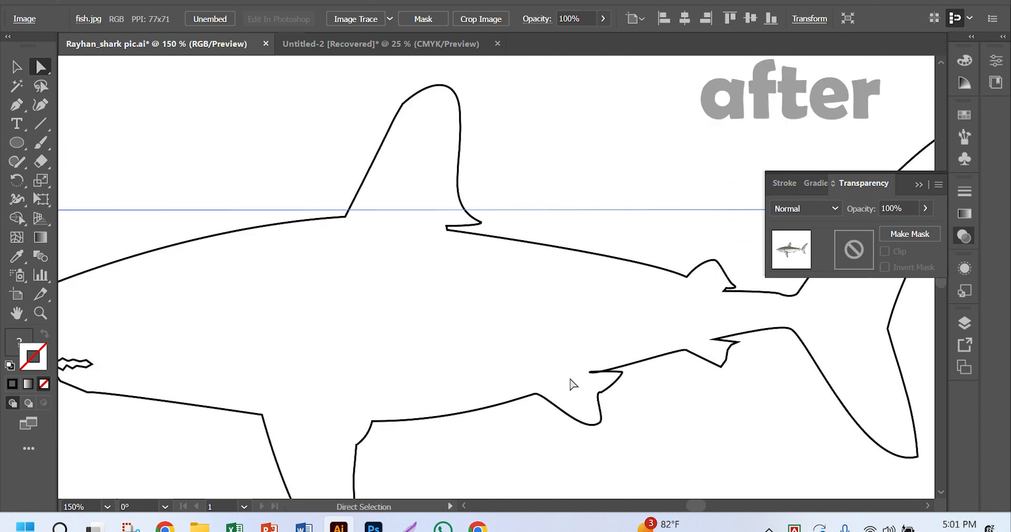
scroll(573, 383, "up", 4)
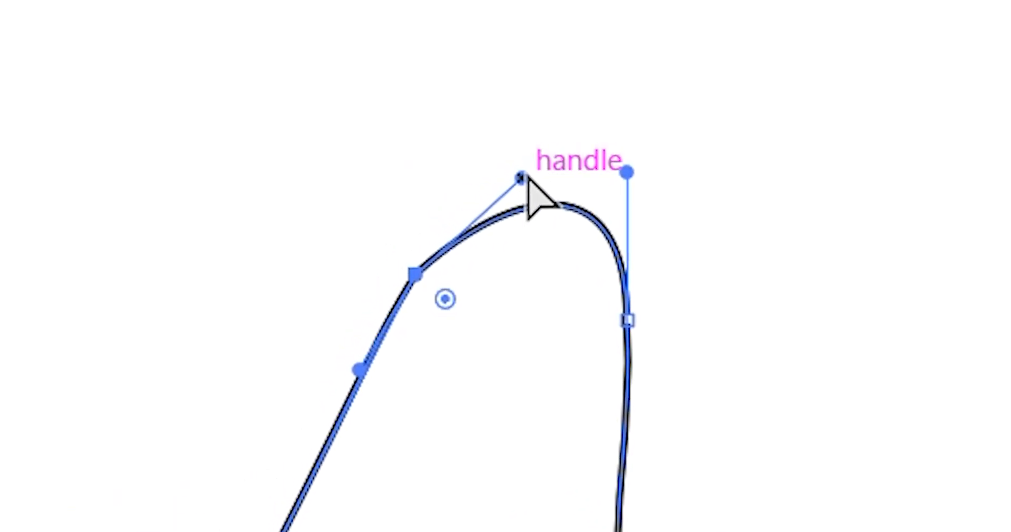
Adjust the direction handles of the anchor near the dorsal fin's tip and convert that anchor to smooth.
left_click_drag(520, 174, 542, 262)
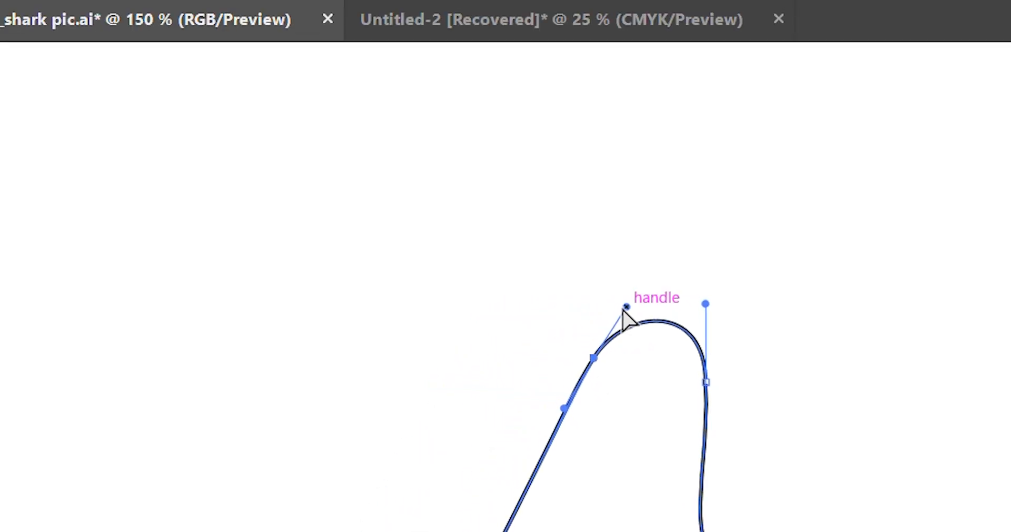
left_click_drag(626, 307, 647, 321)
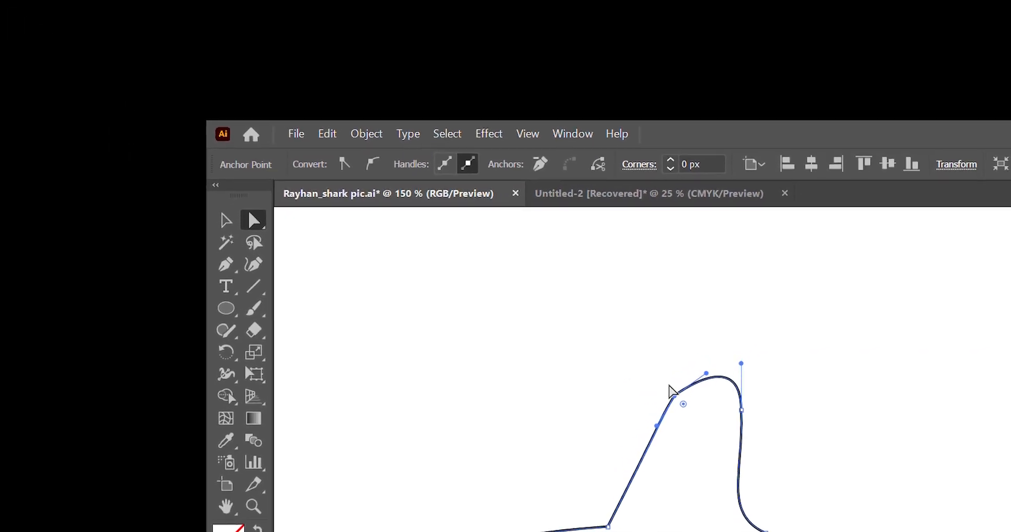
left_click_drag(665, 383, 697, 412)
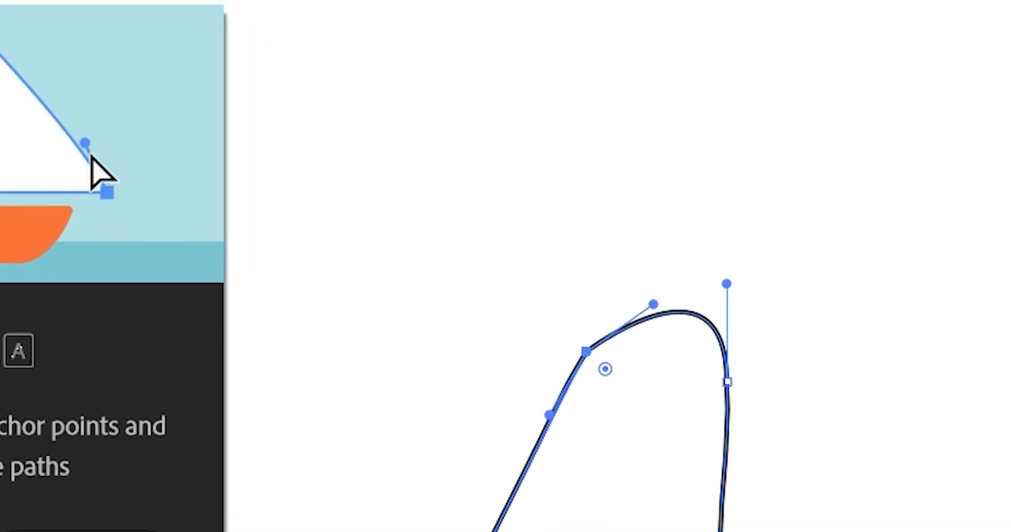
left_click_drag(546, 314, 620, 380)
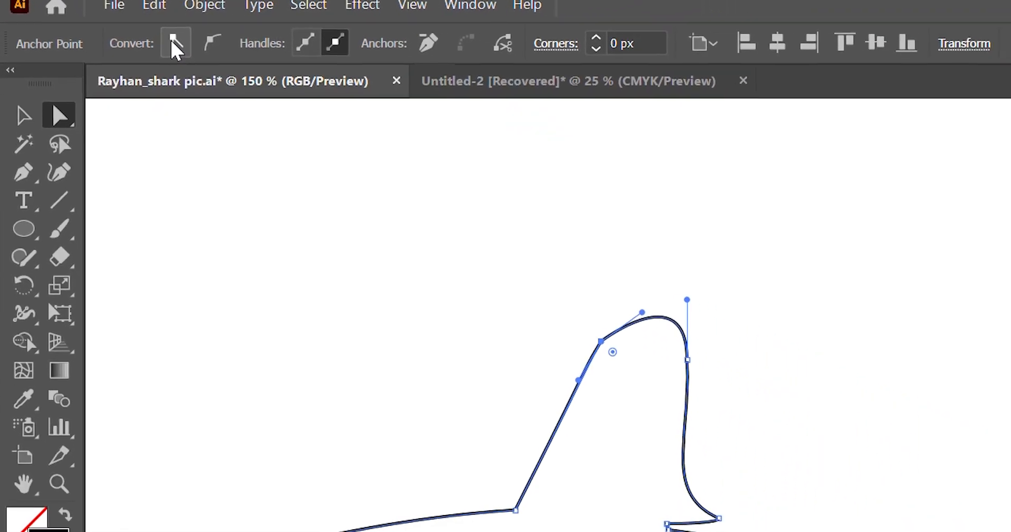
left_click(202, 39)
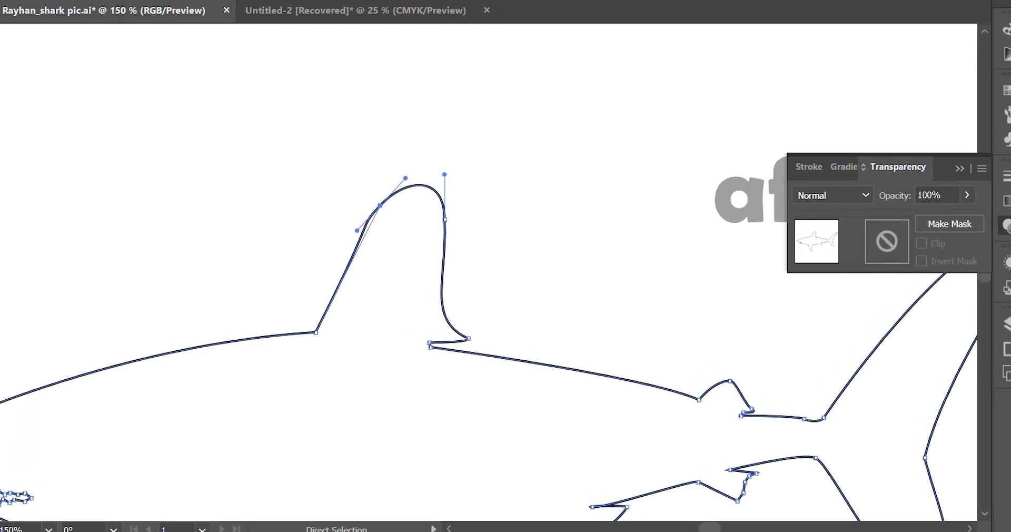
Reshape the dorsal fin's front edge into one continuous curve from its base to the upper anchor.
left_click(464, 226)
left_click(388, 234, "ctrl")
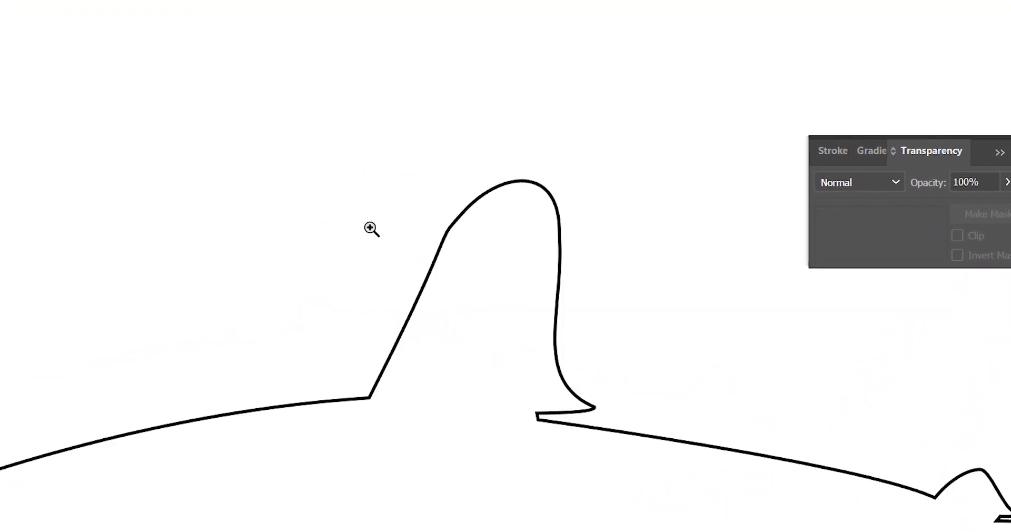
left_click(437, 225)
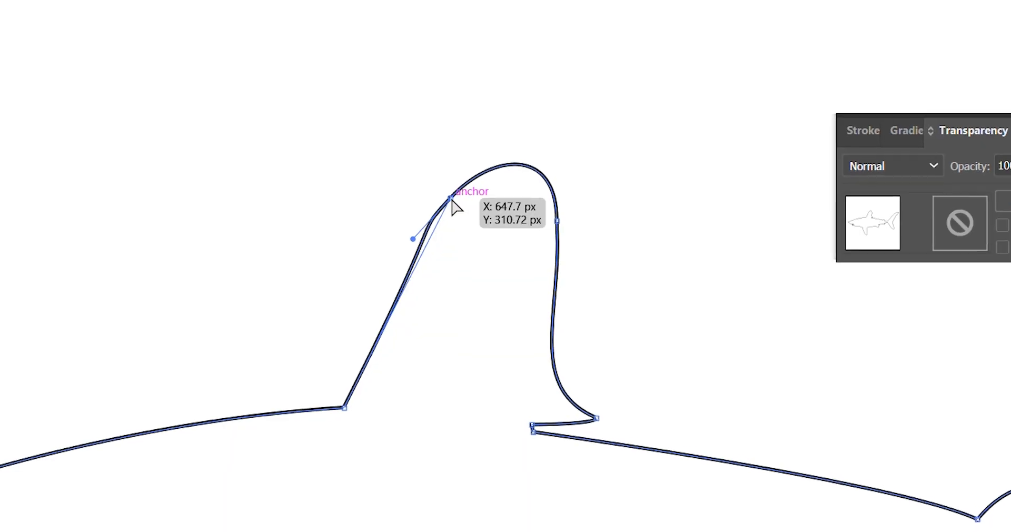
left_click_drag(443, 191, 395, 360)
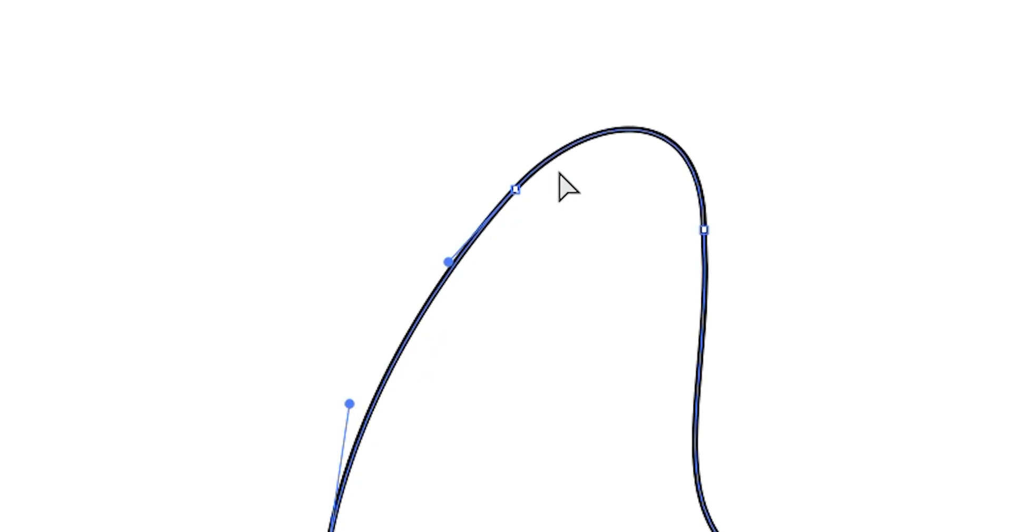
left_click(515, 189)
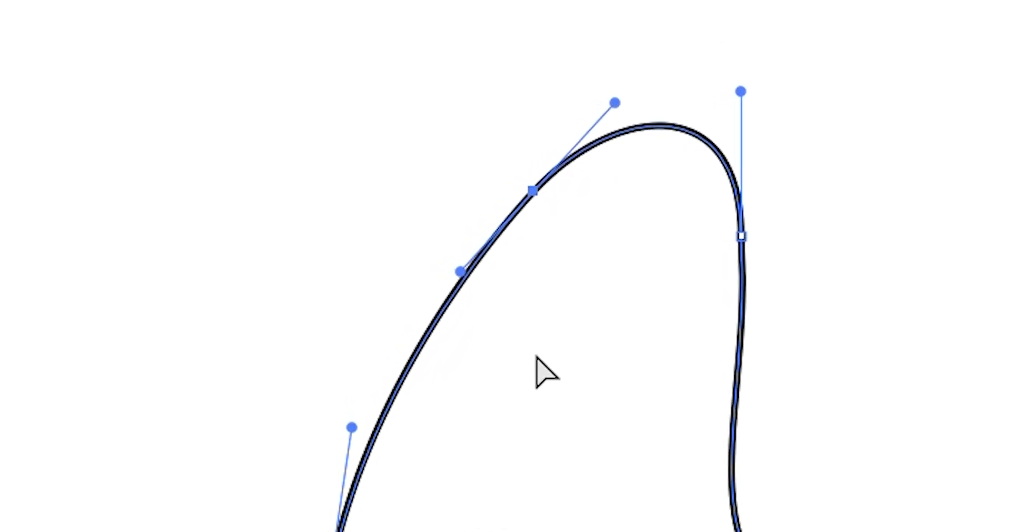
scroll(537, 358, "down", 4)
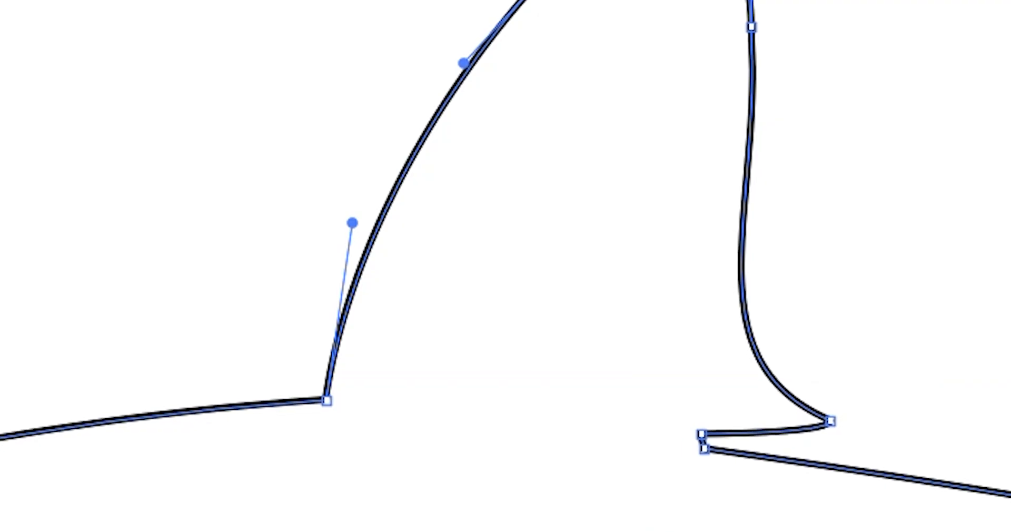
Reposition the anchors at the notch behind the dorsal fin so its two edges meet in one sharp point, and deselect the outline.
key("ctrl+shift+a")
left_click(846, 478)
left_click(457, 295)
left_click(489, 267)
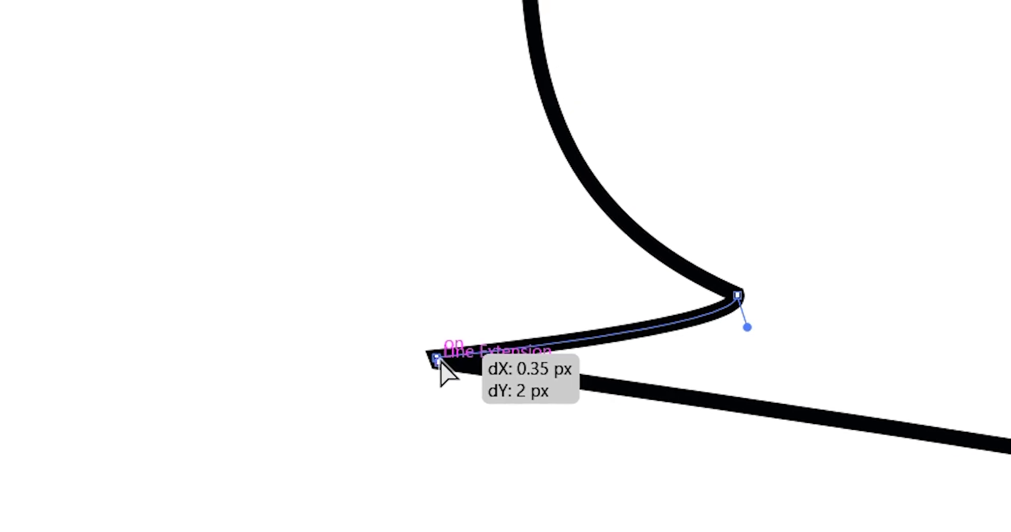
left_click_drag(441, 363, 424, 297)
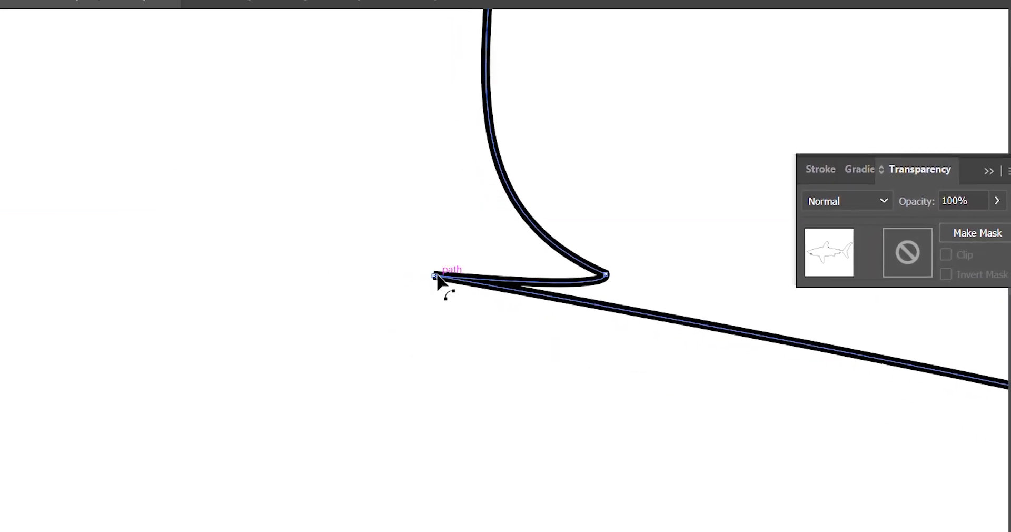
left_click_drag(444, 280, 474, 315)
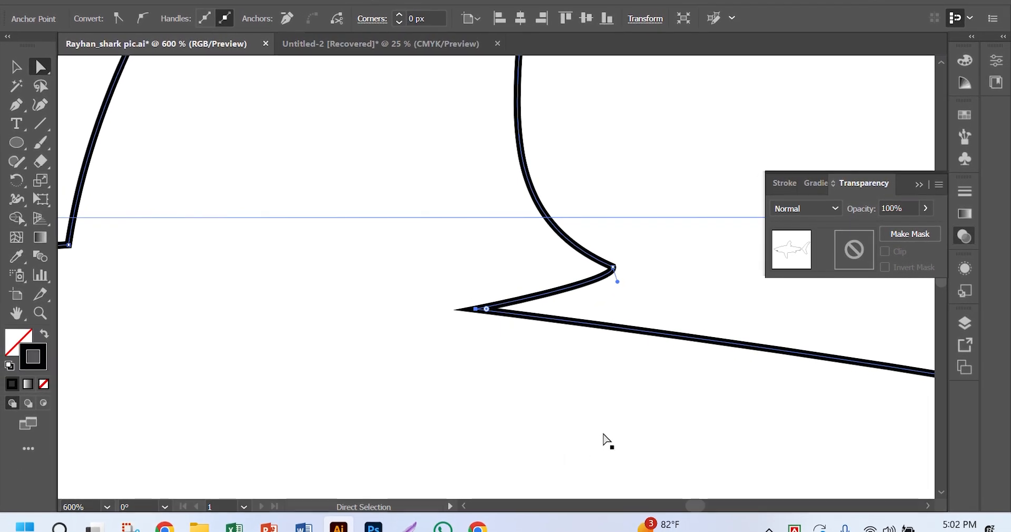
key("ctrl+minus")
key("ctrl+minus")
key("ctrl+minus")
key("ctrl+minus")
key("ctrl+minus")
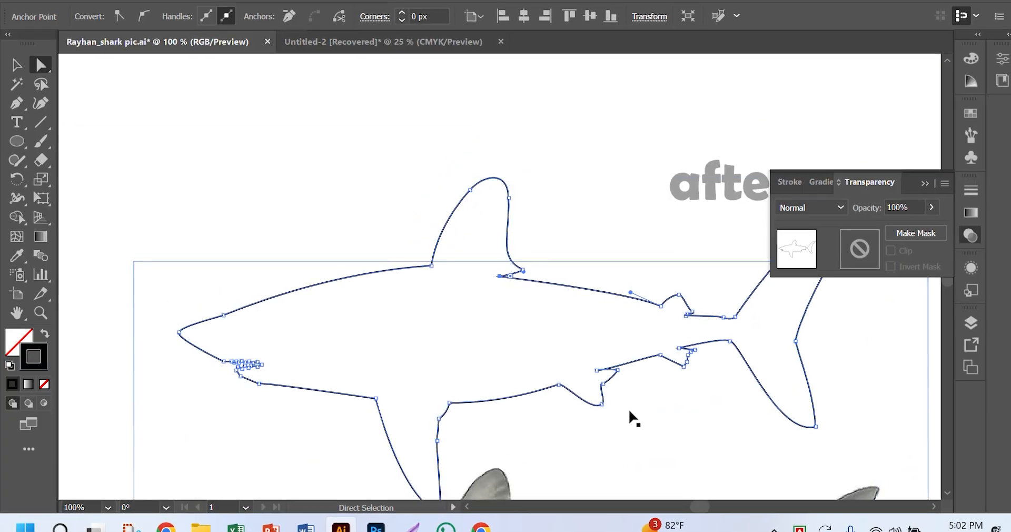
scroll(531, 354, "right", 3)
scroll(535, 354, "right", 1)
left_click(351, 84)
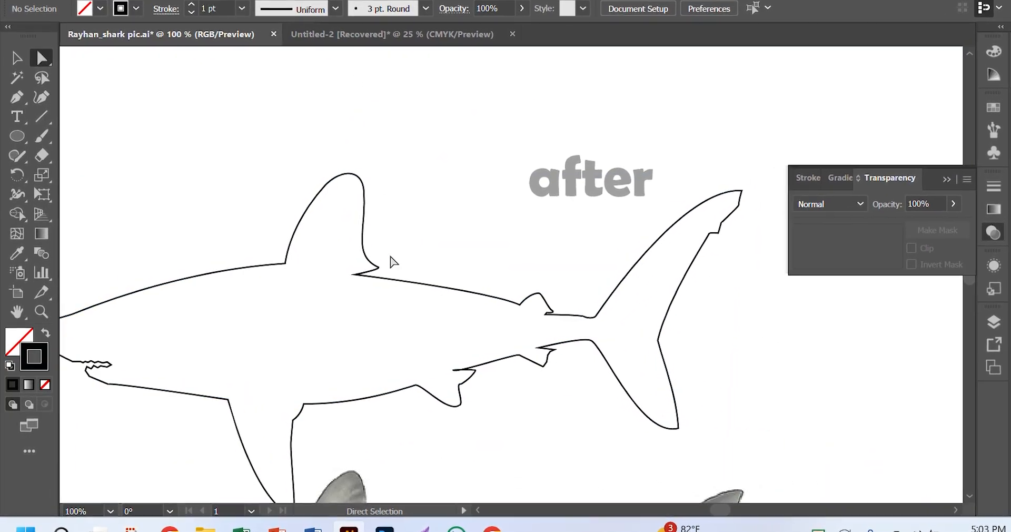
Move the shark photo slightly downward, farther from the traced outline.
scroll(387, 262, "down", 3)
scroll(500, 352, "down", 1)
scroll(507, 395, "left", 3)
scroll(508, 393, "down", 6)
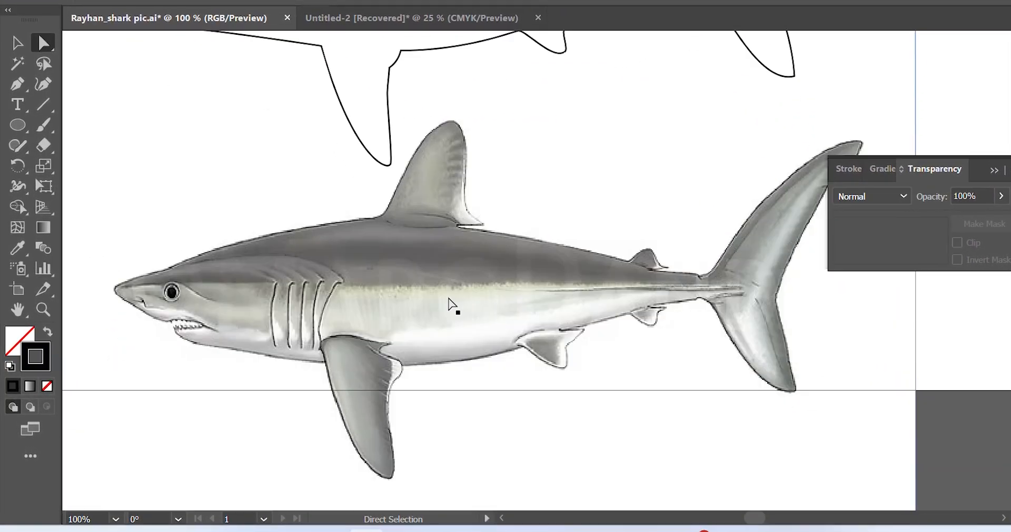
left_click_drag(437, 247, 438, 298)
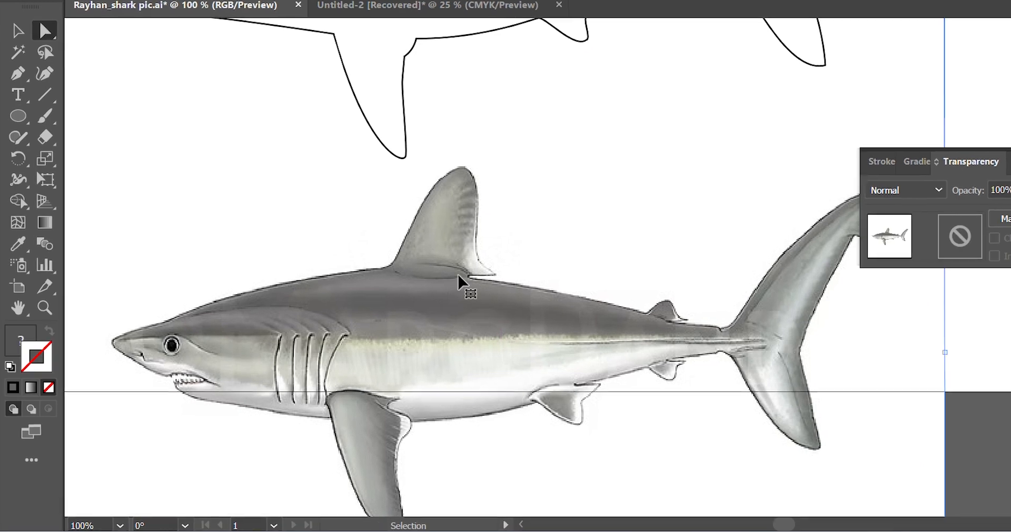
Trace the photo's back edge with the Pen tool, curving from the back up into the dorsal fin's front edge.
left_click(446, 277, "ctrl")
left_click(571, 168, "ctrl")
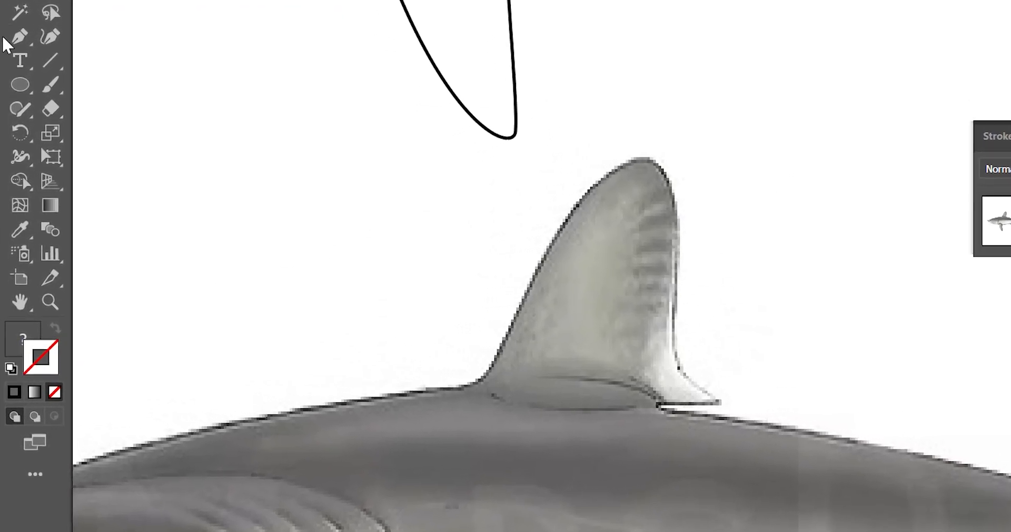
left_click(21, 32)
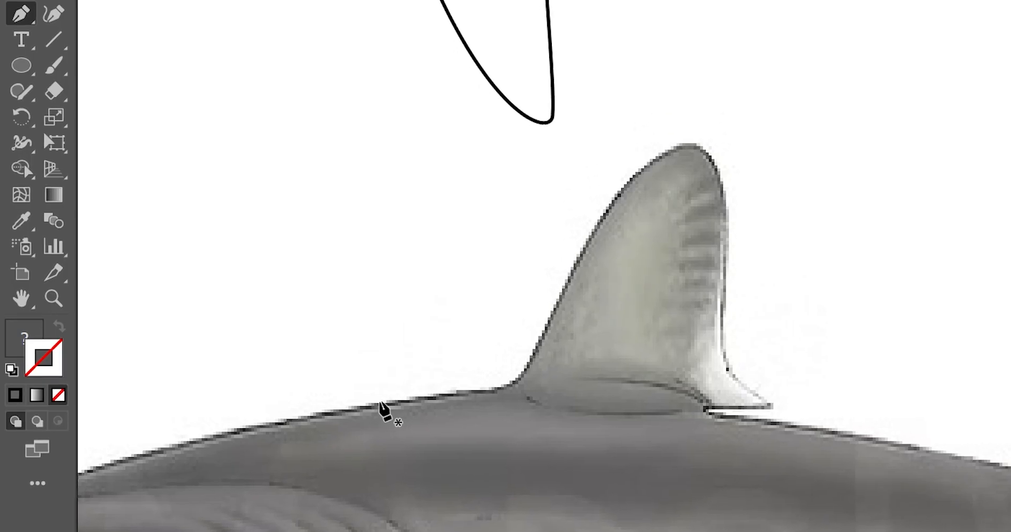
left_click_drag(414, 400, 468, 391)
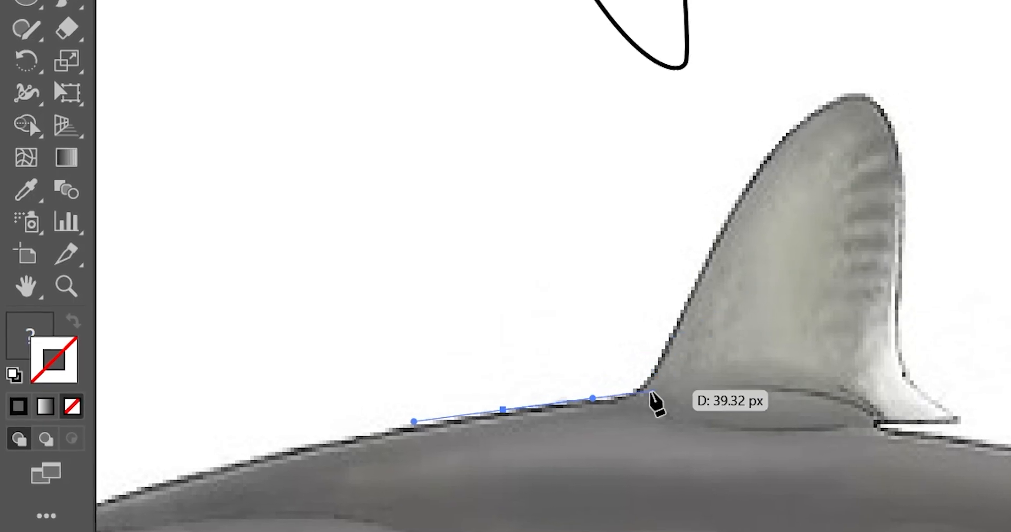
scroll(708, 350, "up", 1)
scroll(779, 306, "right", 3)
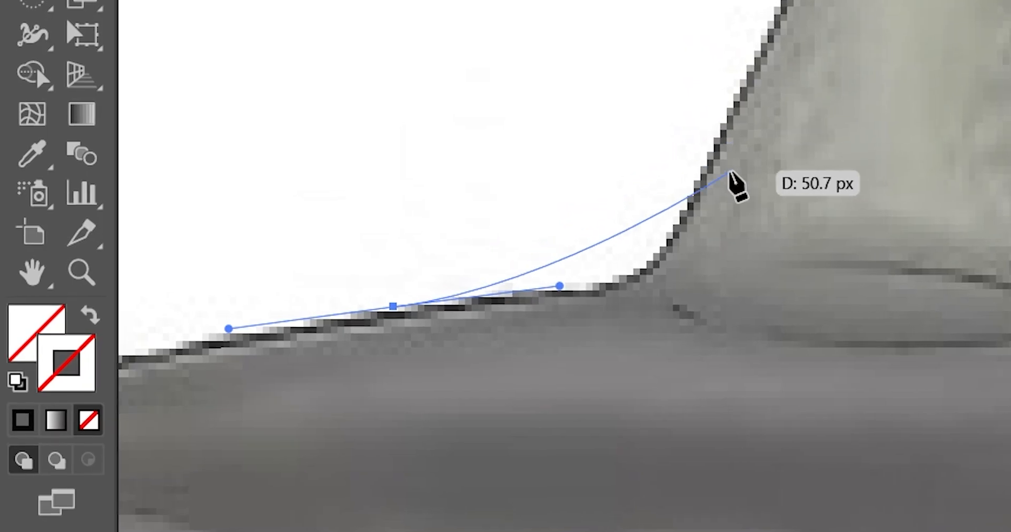
left_click_drag(722, 158, 777, 21)
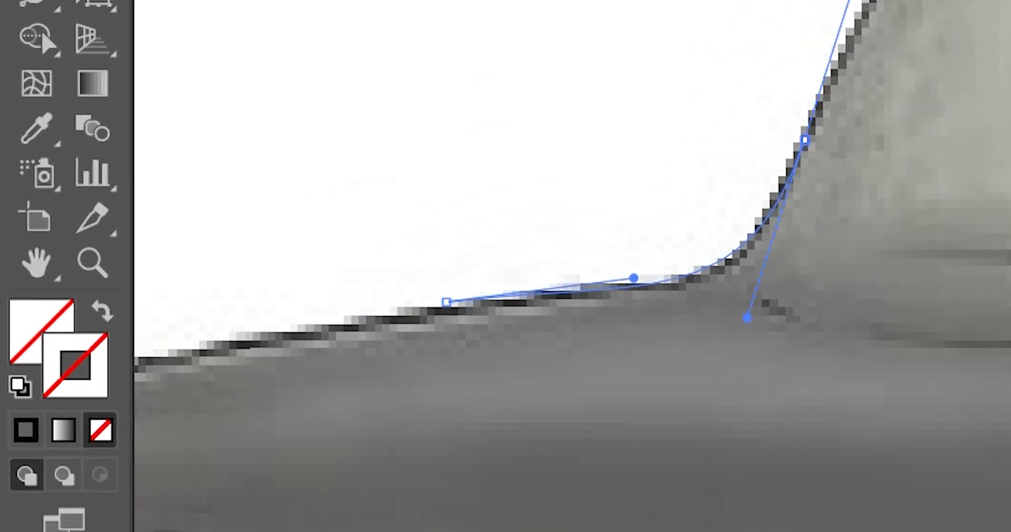
left_click_drag(875, 0, 848, 0)
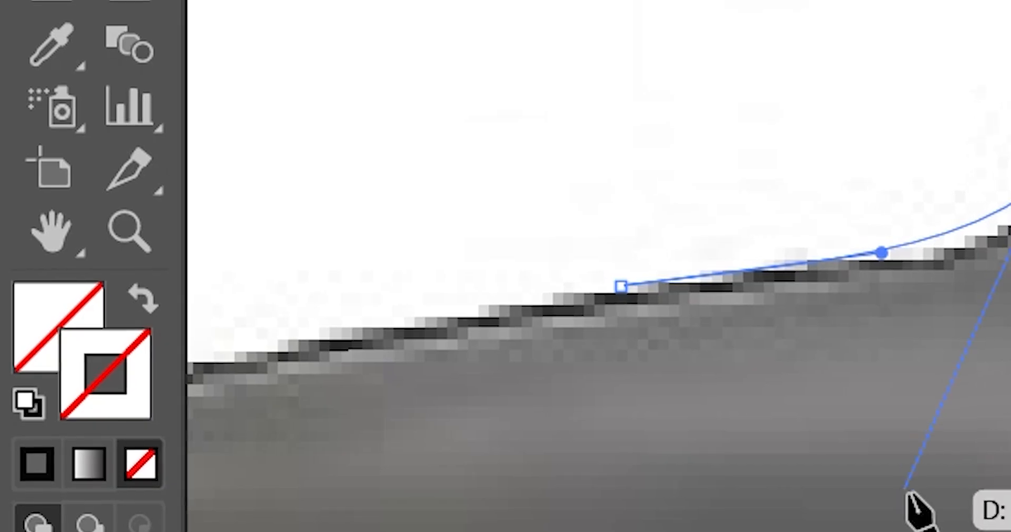
Reset the traced path to the default fill and stroke, and remove its fill.
key("ctrl+plus")
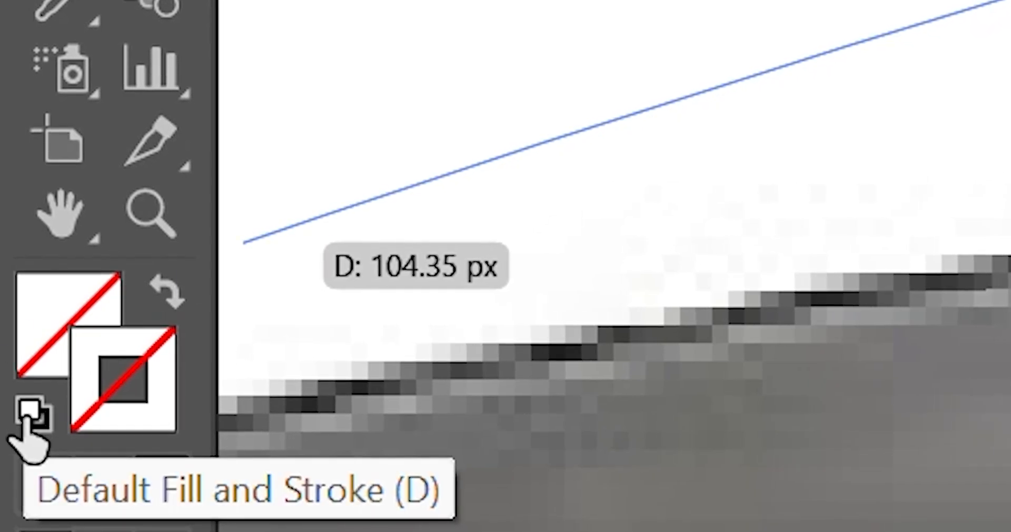
left_click(29, 416)
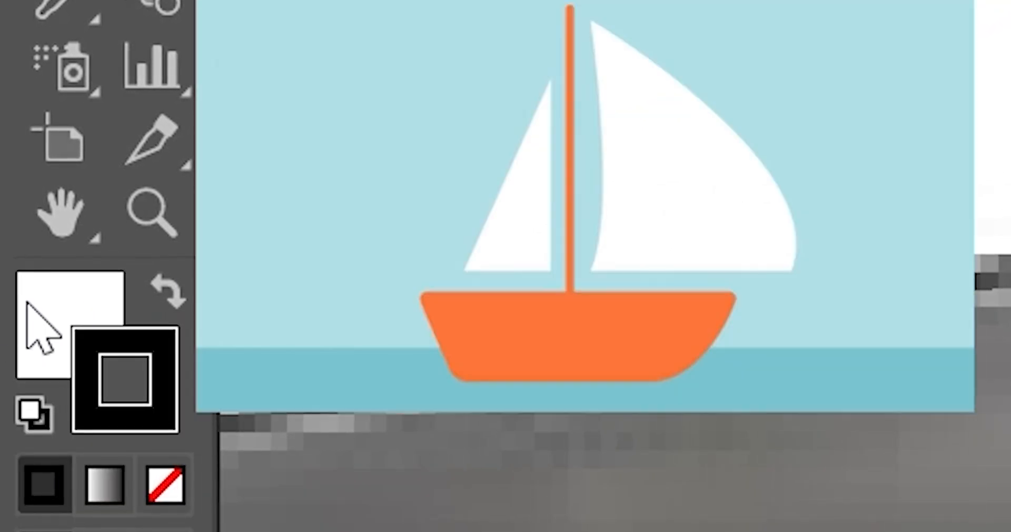
left_click(58, 327)
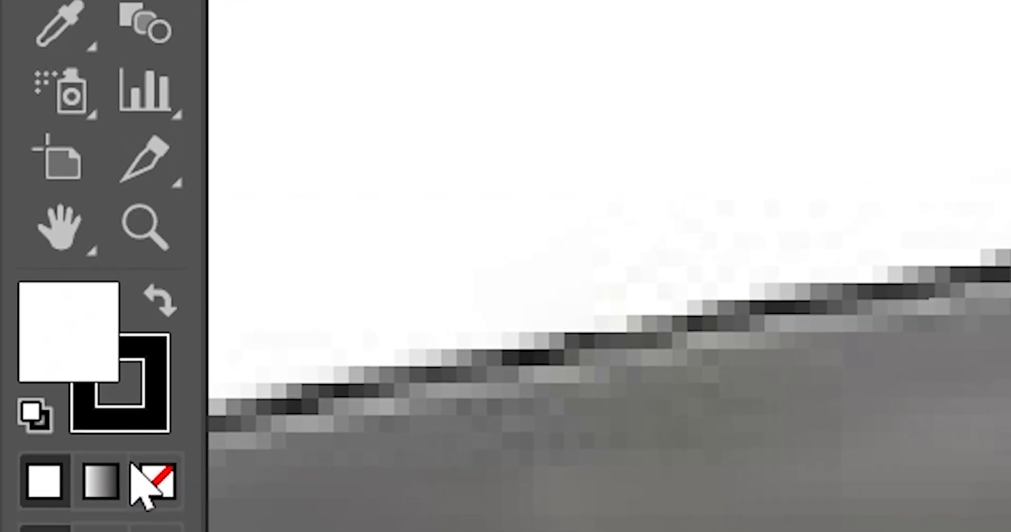
left_click(147, 479)
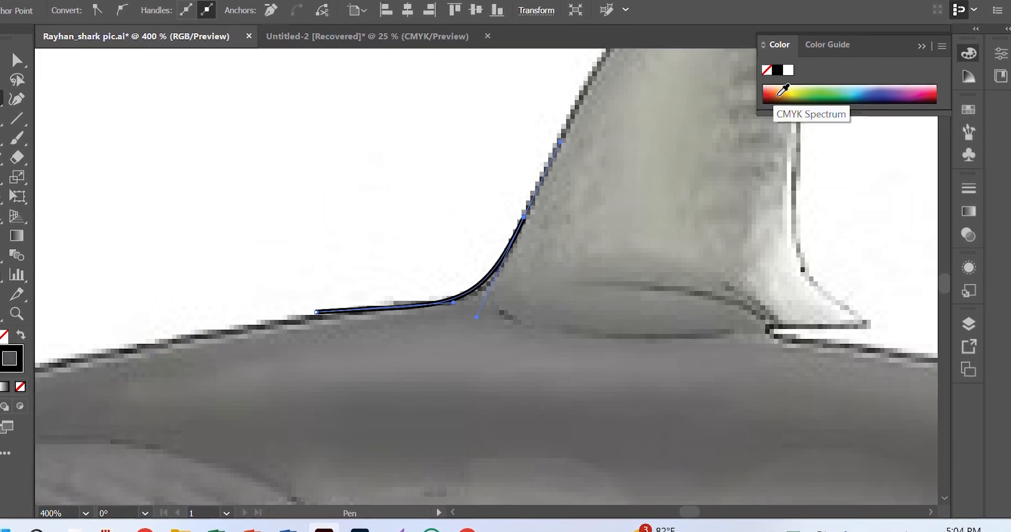
Set the traced path's stroke colour to bright magenta, FF00CF.
left_click(779, 94)
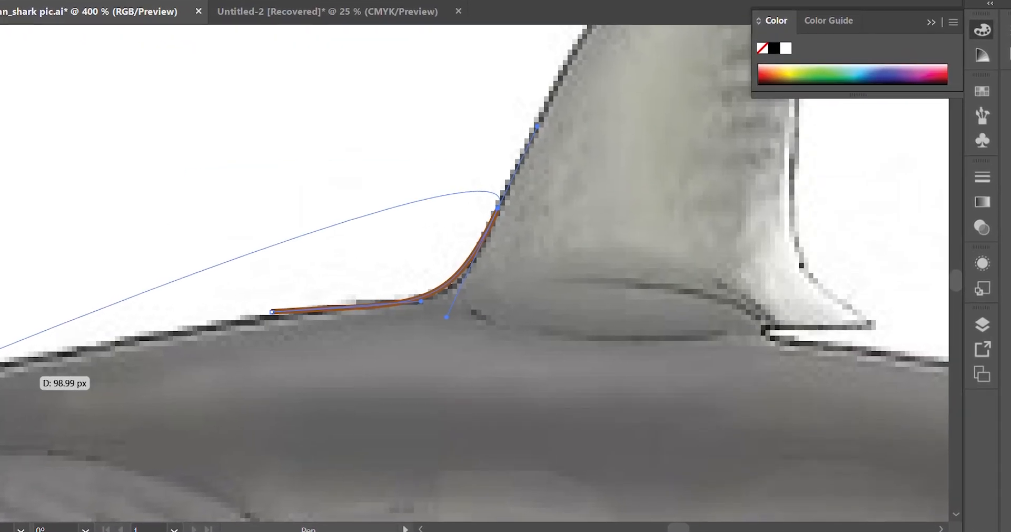
double_click(1, 369)
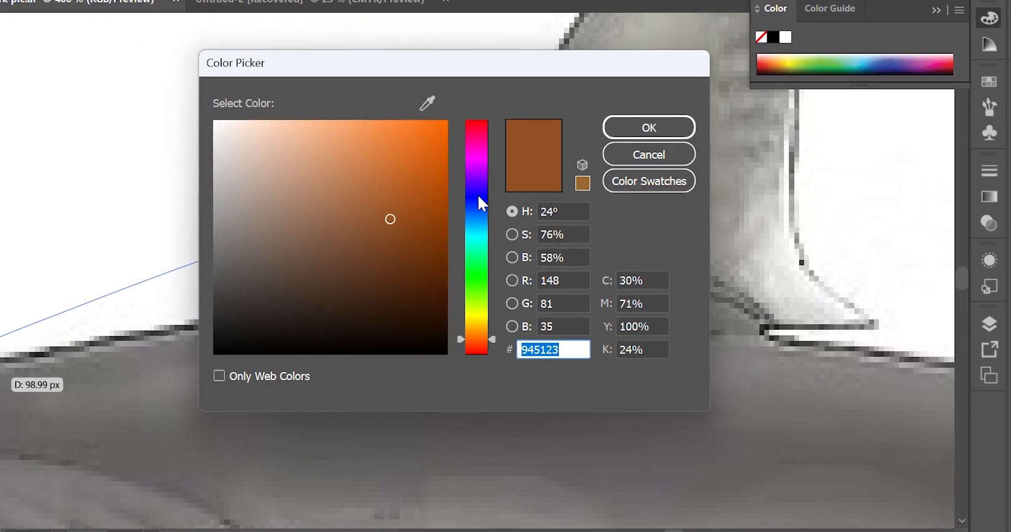
left_click(485, 154)
left_click(439, 117)
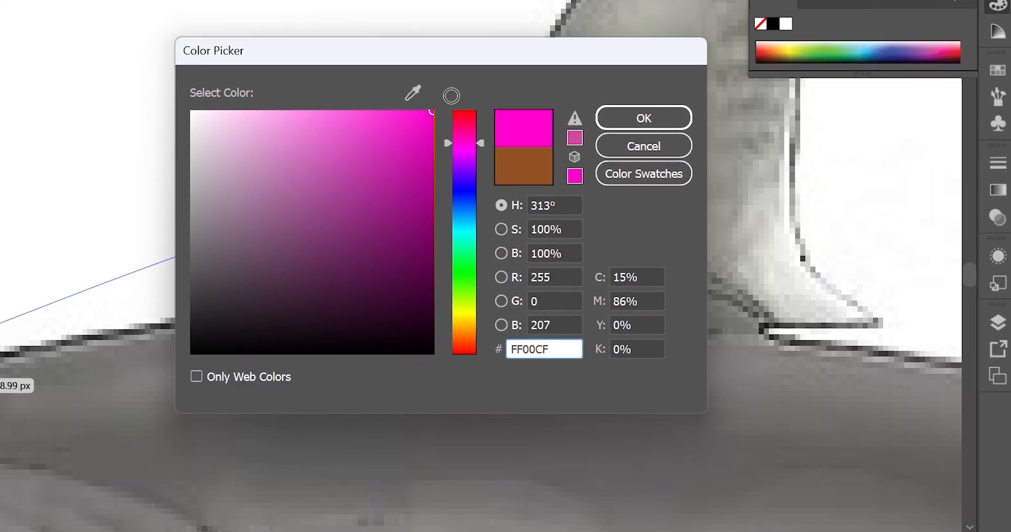
left_click(637, 111)
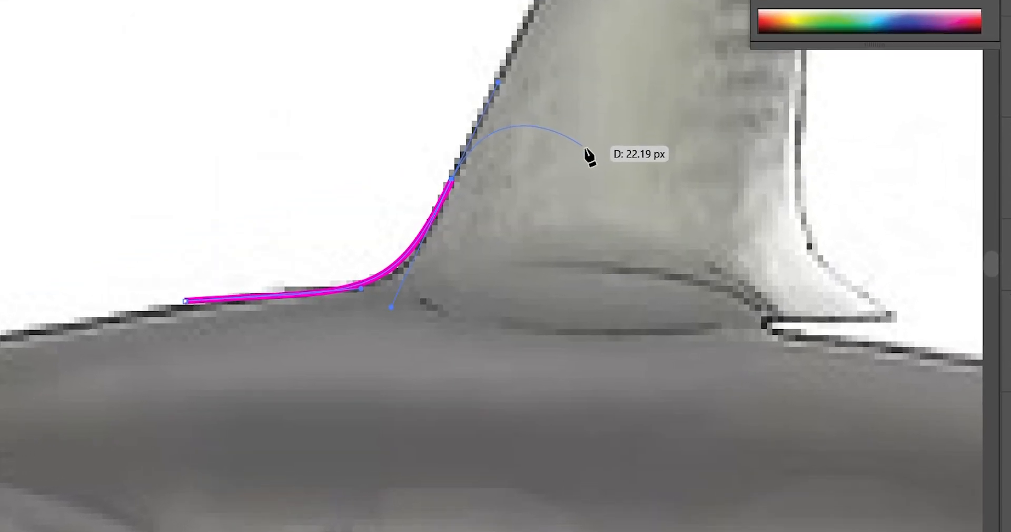
Extend the path with the Pen tool up the dorsal fin's front edge to an anchor near the fin's tip.
scroll(545, 169, "right", 6)
scroll(295, 160, "up", 3)
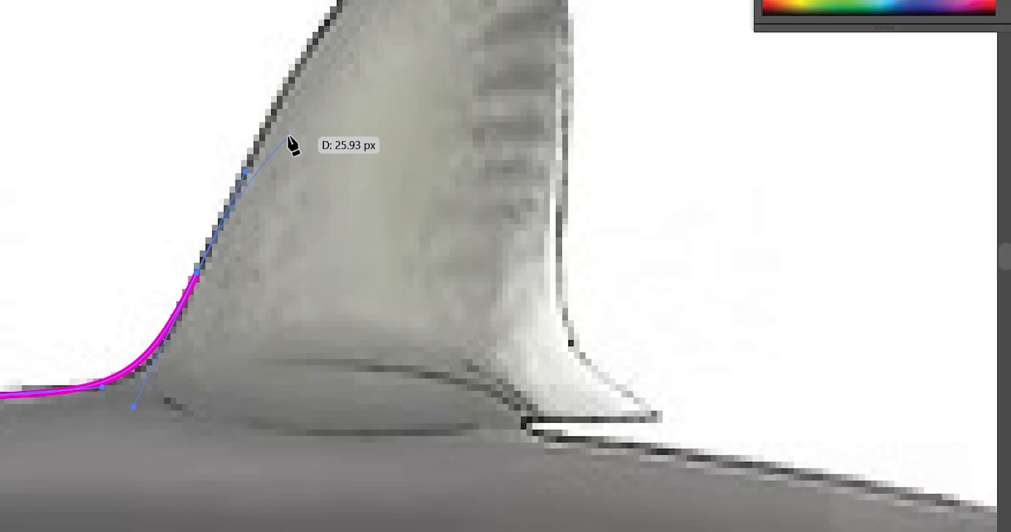
scroll(287, 174, "down", 2)
scroll(285, 105, "up", 3)
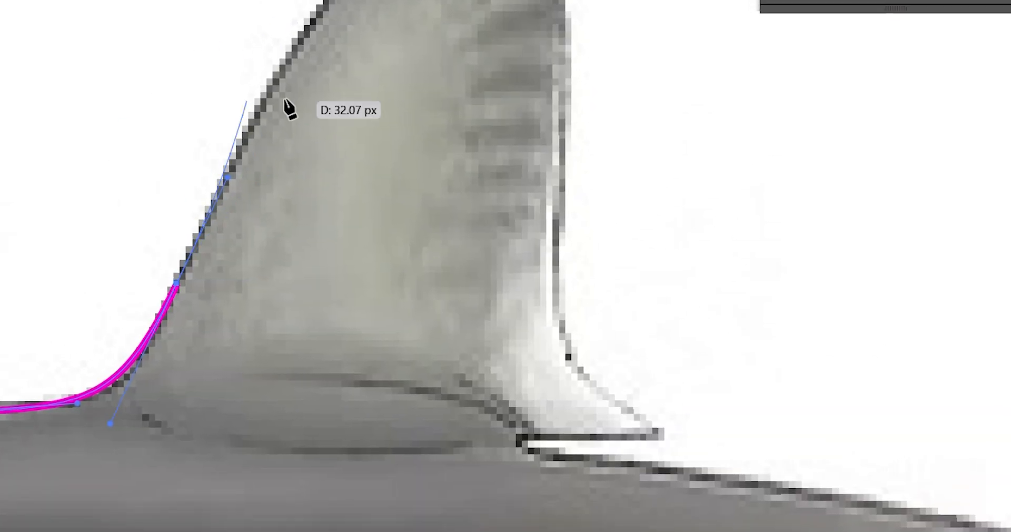
scroll(263, 195, "up", 2)
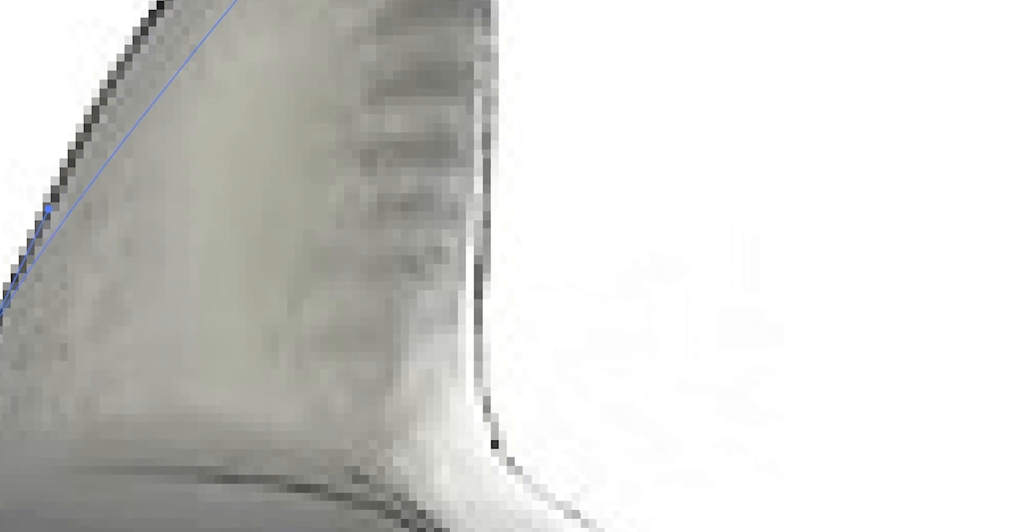
left_click(185, 1)
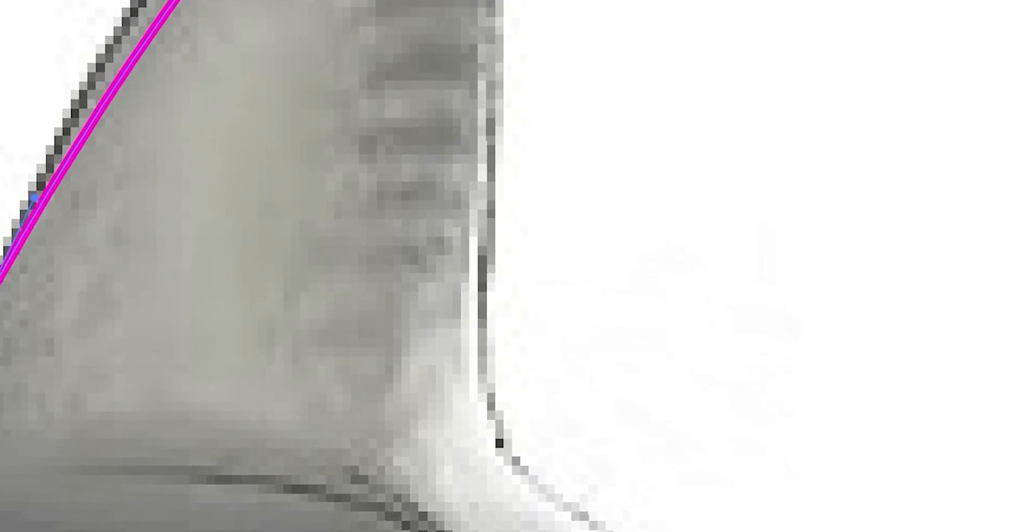
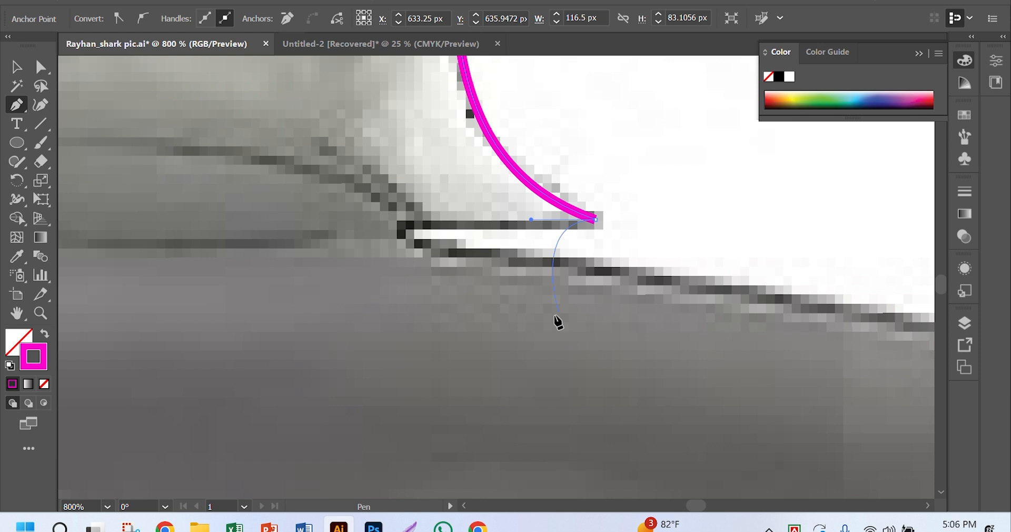
Trace the dorsal fin's underside from its pointed rear tip to a curved anchor at the notch behind the fin.
scroll(558, 321, "right", 3)
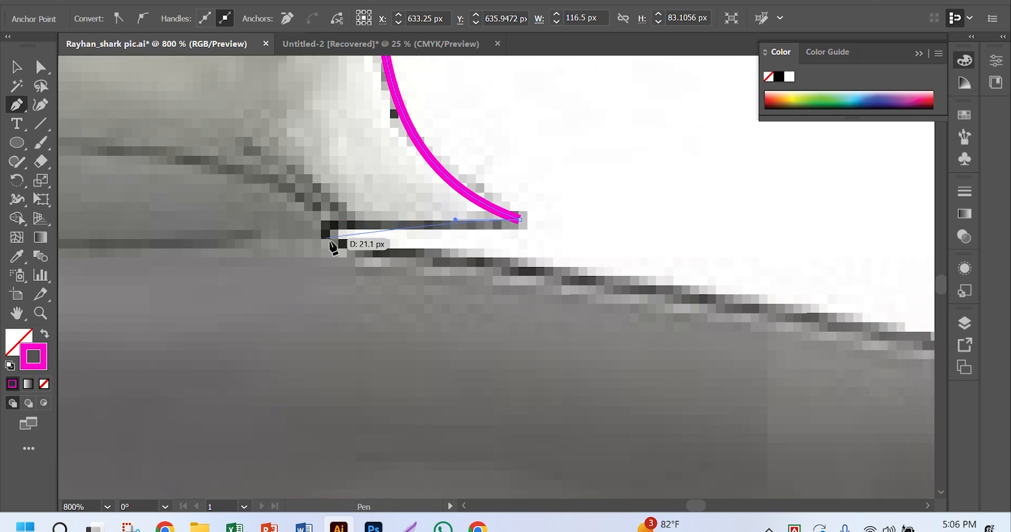
scroll(333, 250, "right", 2)
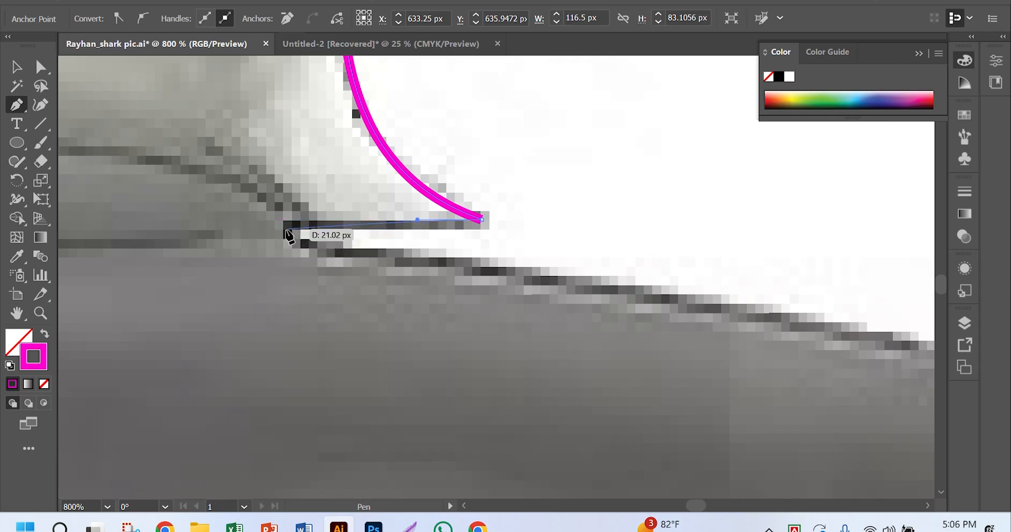
left_click_drag(288, 229, 281, 243)
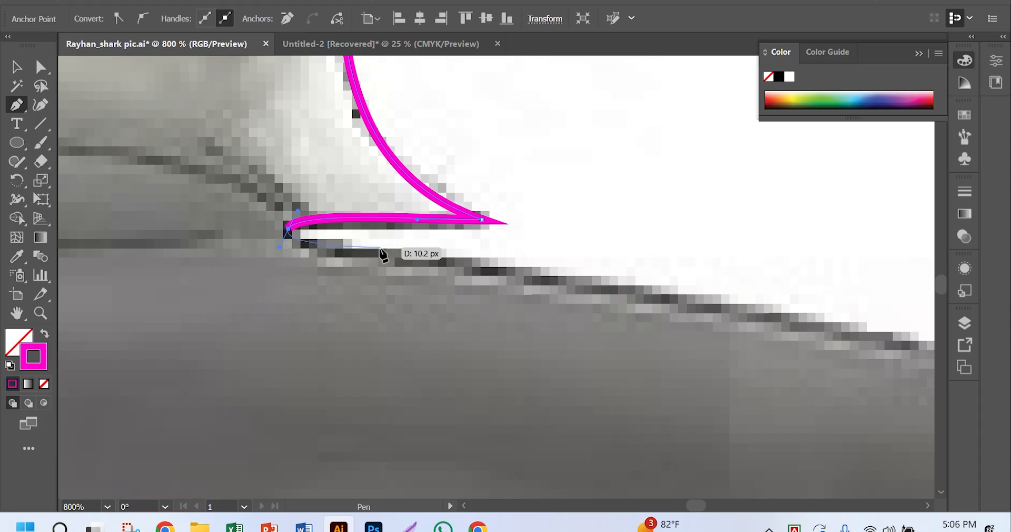
Trace the back from the notch behind the dorsal fin to a smooth anchor just before the small second dorsal fin.
scroll(505, 284, "right", 1)
scroll(506, 284, "down", 2)
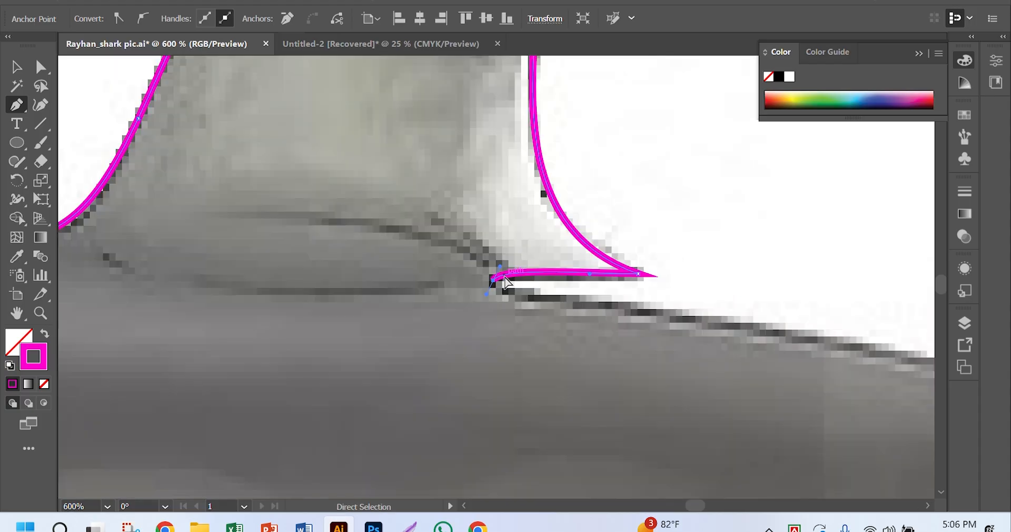
scroll(559, 315, "right", 3)
scroll(567, 326, "right", 1)
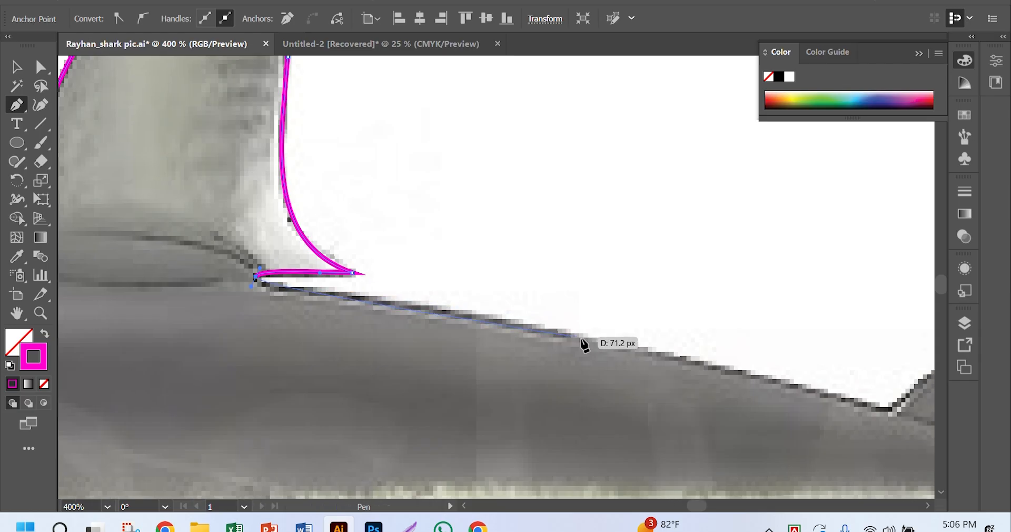
scroll(759, 433, "right", 2)
scroll(759, 433, "down", 1)
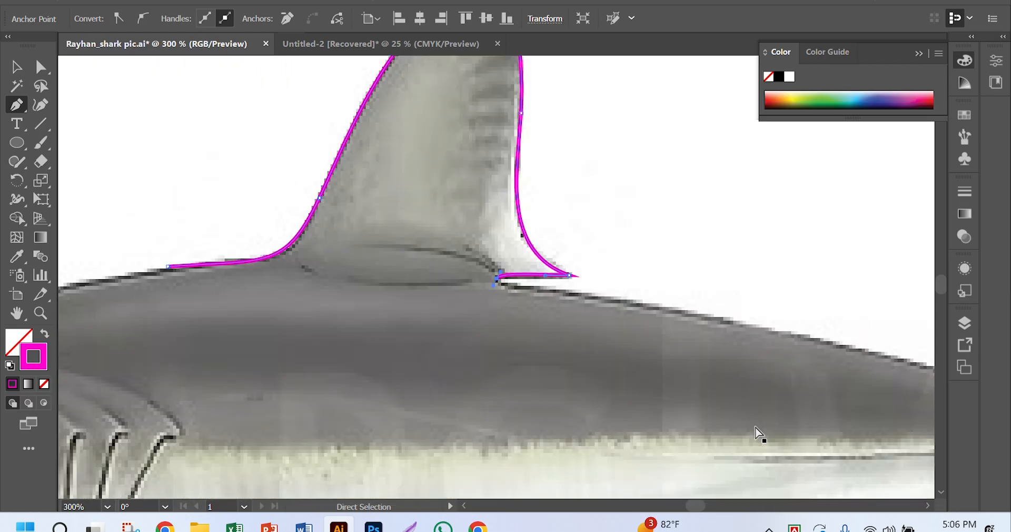
scroll(756, 435, "right", 5)
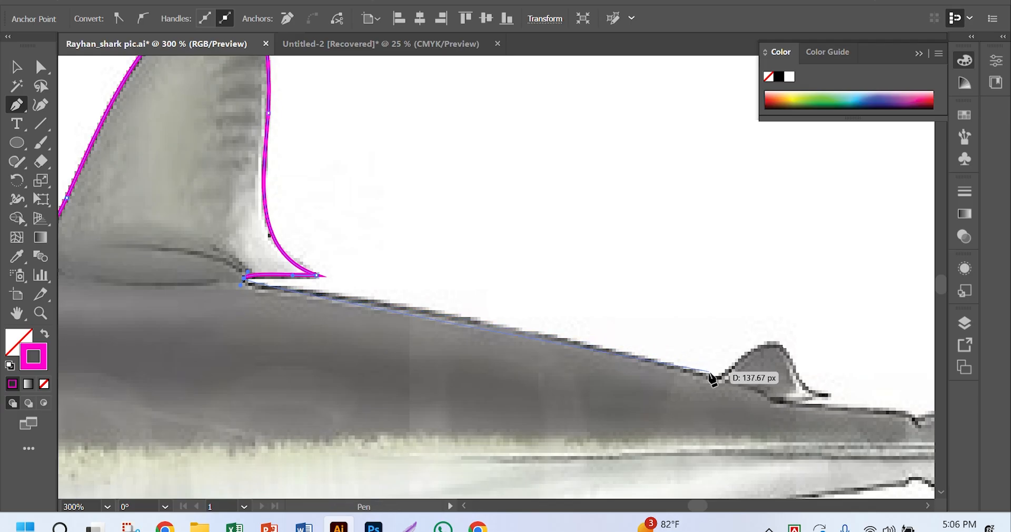
left_click_drag(699, 373, 722, 378)
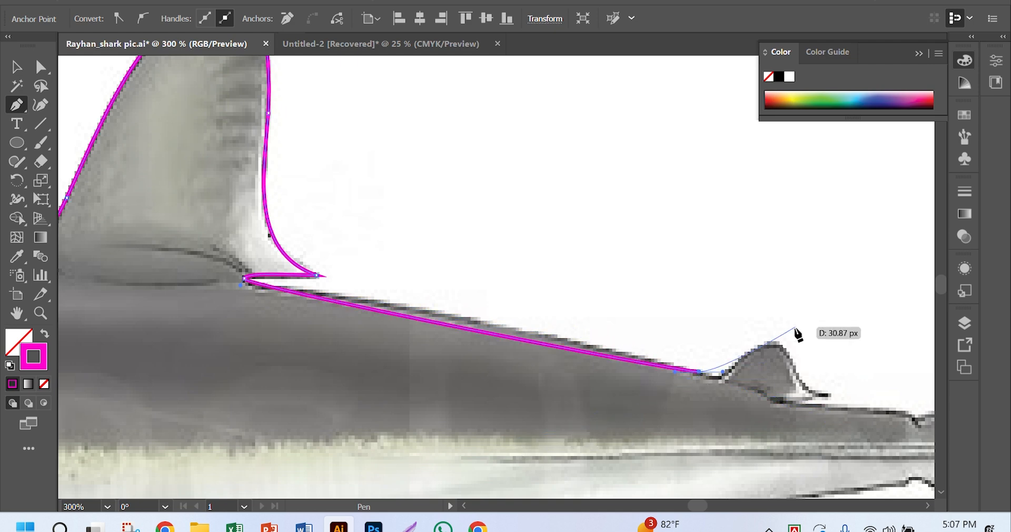
Bow the back segment upward by lengthening the incoming handle of the anchor before the small second dorsal fin.
left_click(661, 369, "ctrl")
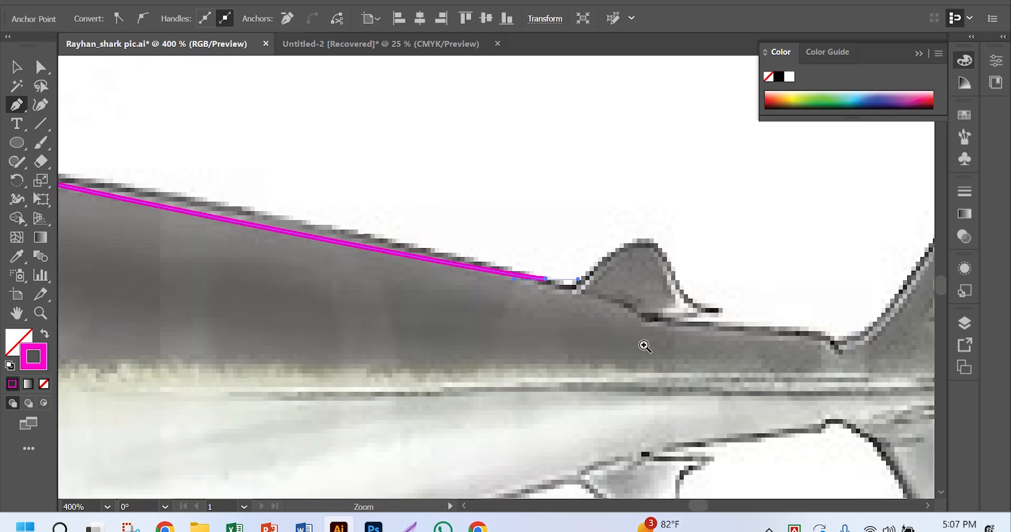
left_click(486, 268, "ctrl")
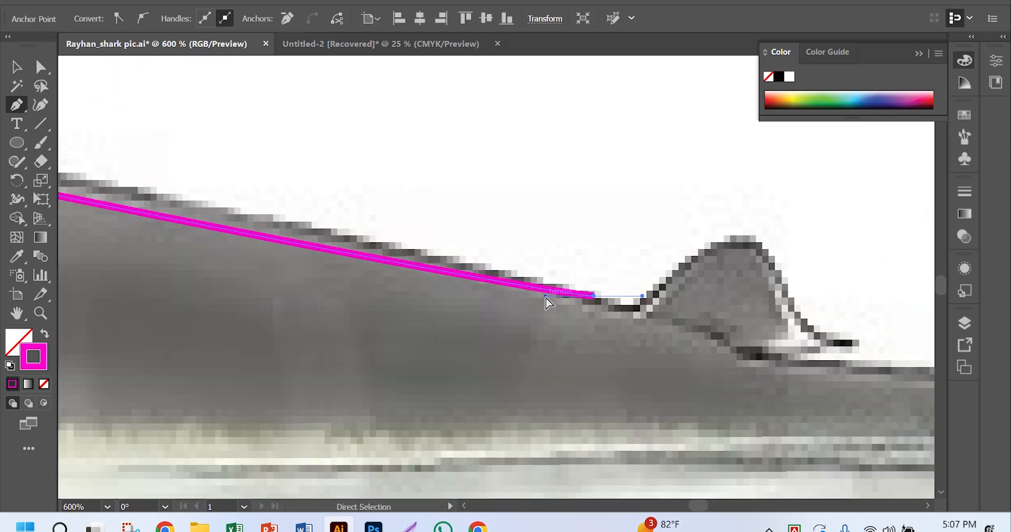
left_click_drag(548, 297, 88, 147)
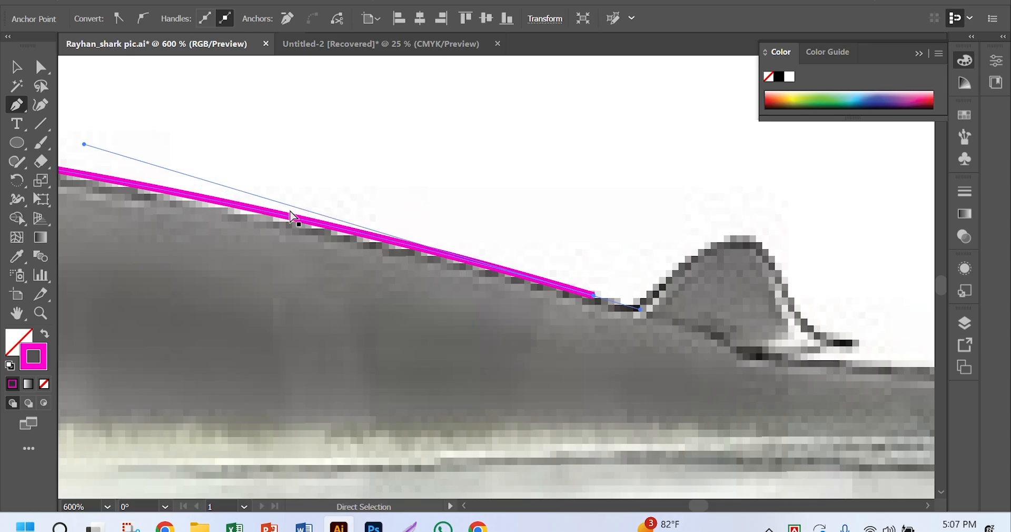
key("ctrl+minus")
key("ctrl+minus")
key("ctrl+minus")
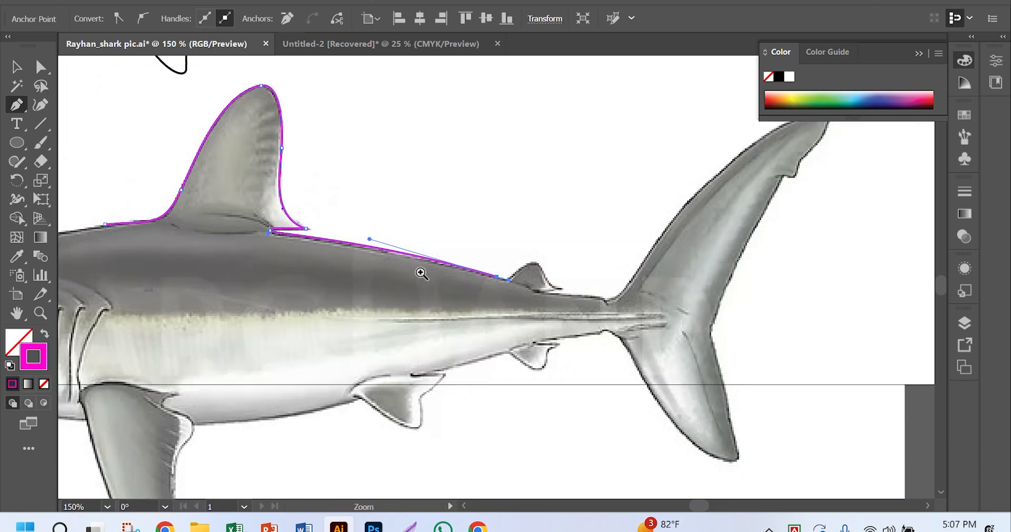
Lower that incoming handle slightly so the back segment follows the photo's edge more closely.
key("ctrl+plus")
key("ctrl+plus")
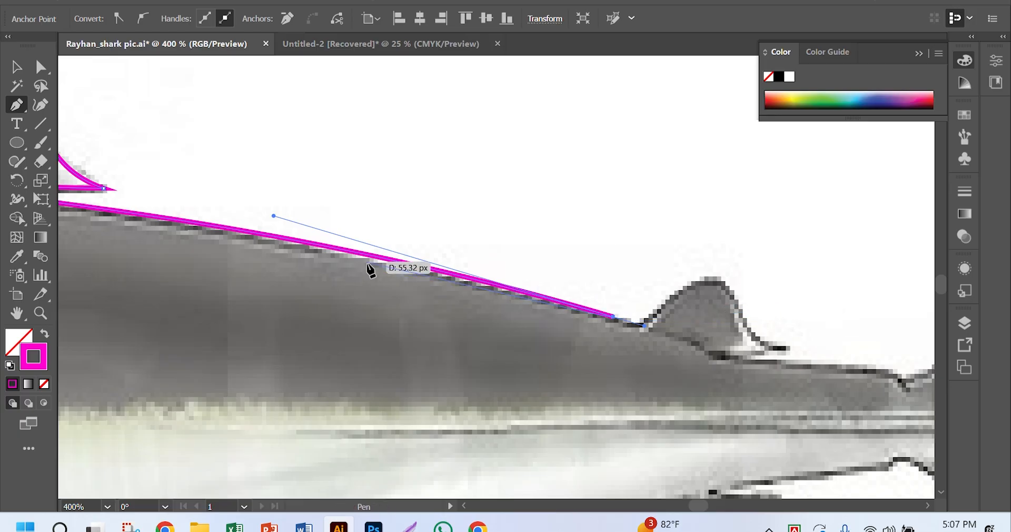
scroll(384, 287, "left", 2)
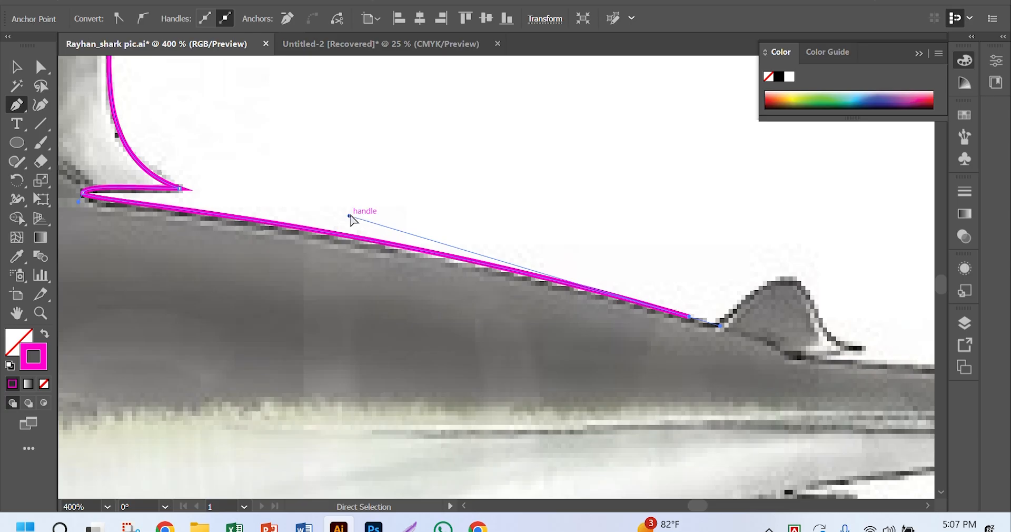
left_click_drag(350, 216, 344, 225)
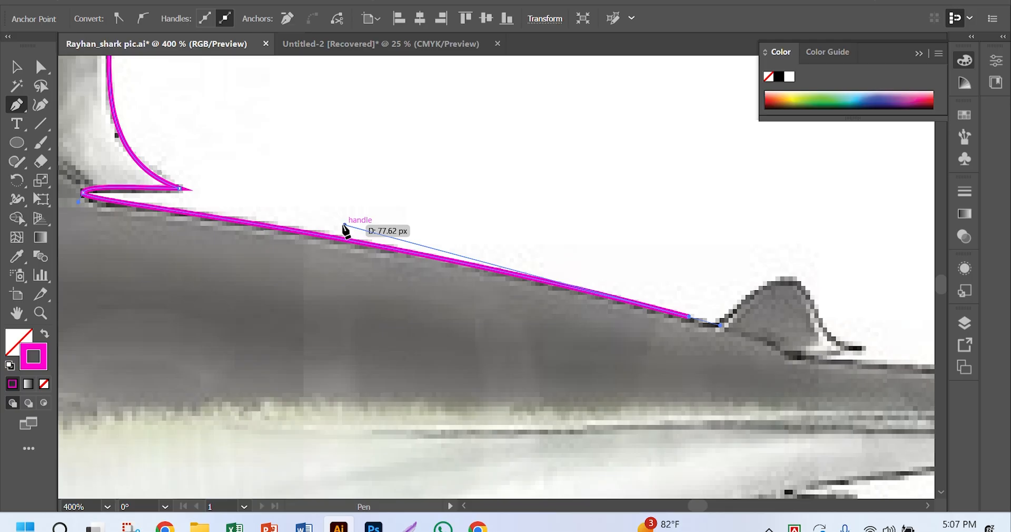
left_click_drag(345, 230, 345, 228)
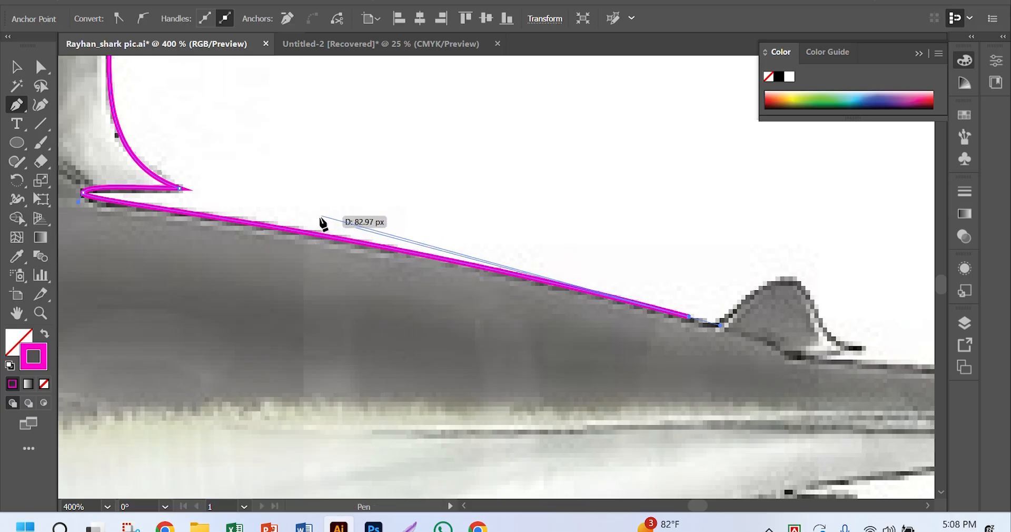
Trace the curve from the back into the small second dorsal fin's front edge and adjust its handle to fit the fin's base.
key("ctrl+minus")
scroll(477, 252, "right", 3)
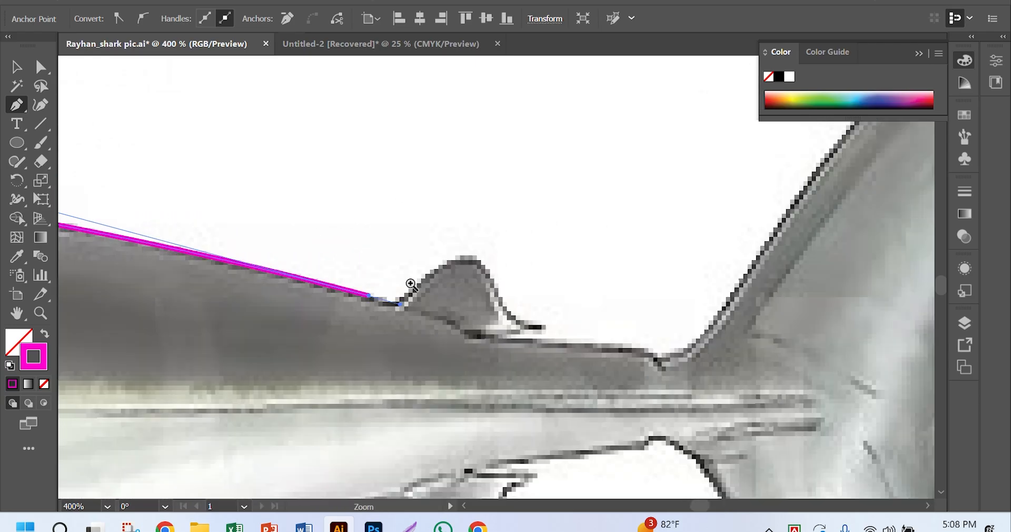
left_click(411, 271)
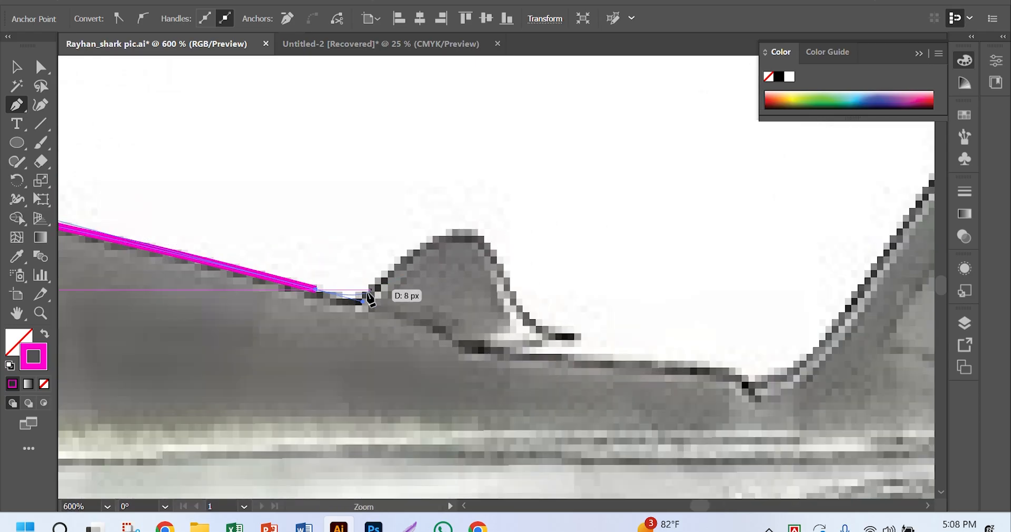
left_click(395, 291, "ctrl")
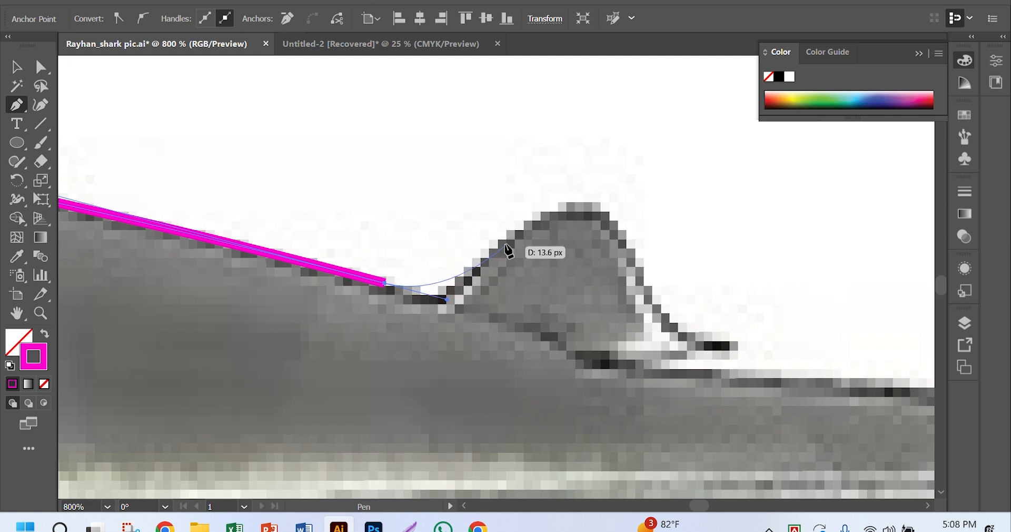
left_click(505, 246)
left_click_drag(506, 250, 531, 219)
key("ctrl")
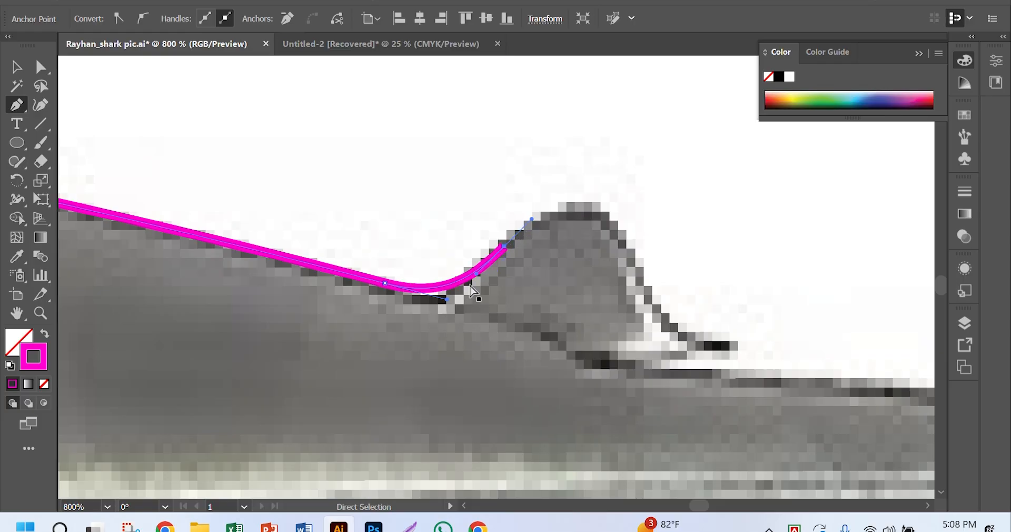
left_click_drag(476, 273, 460, 291)
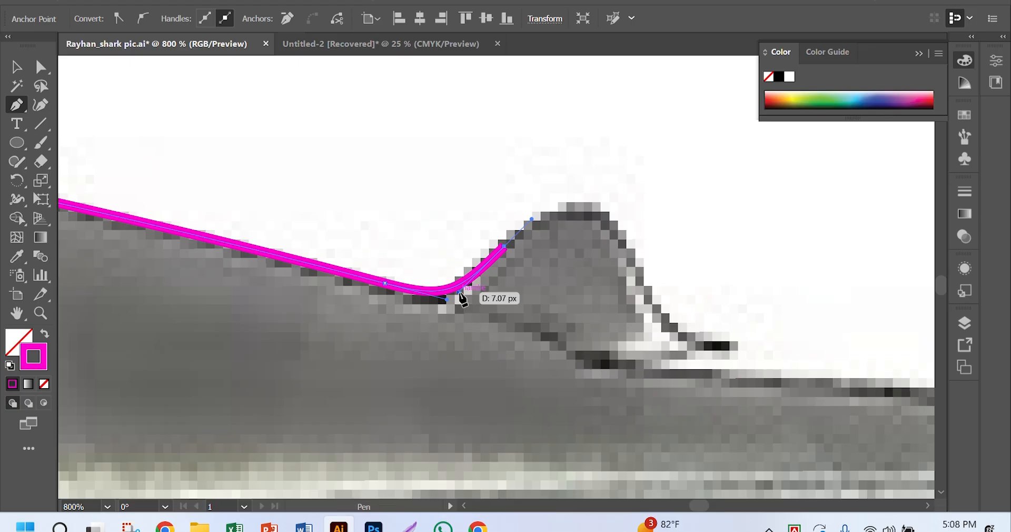
Trace over the top of the small second dorsal fin to its rear edge and lengthen the incoming handle to fit the rounded tip.
scroll(604, 299, "right", 3)
scroll(604, 299, "right", 3)
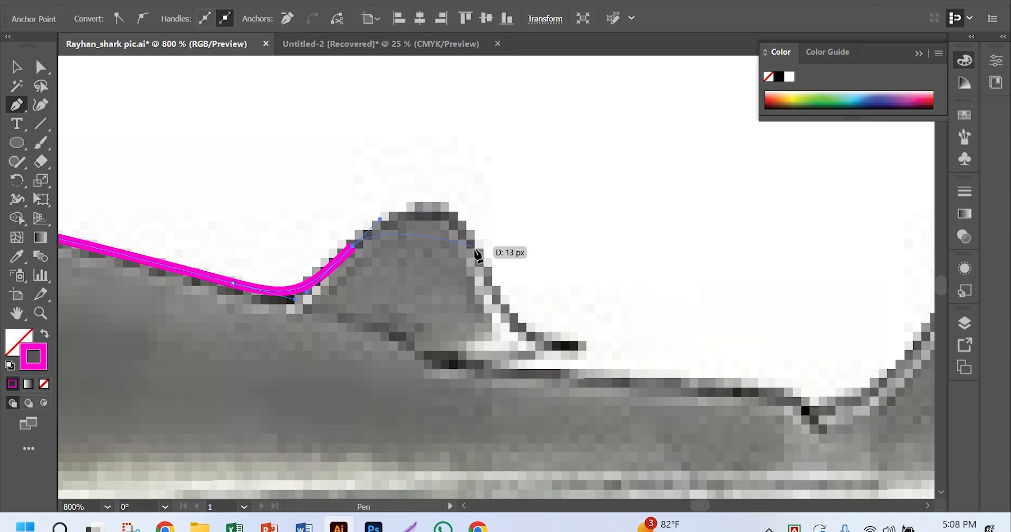
left_click_drag(473, 246, 500, 301)
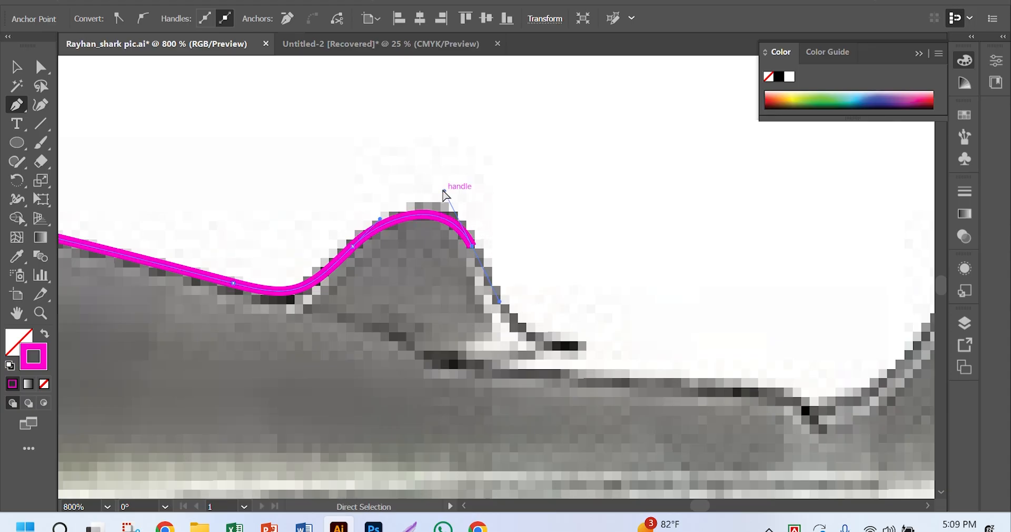
mouse_move(444, 192)
left_mouse_down()
mouse_move(436, 176)
mouse_move(442, 181)
left_mouse_up()
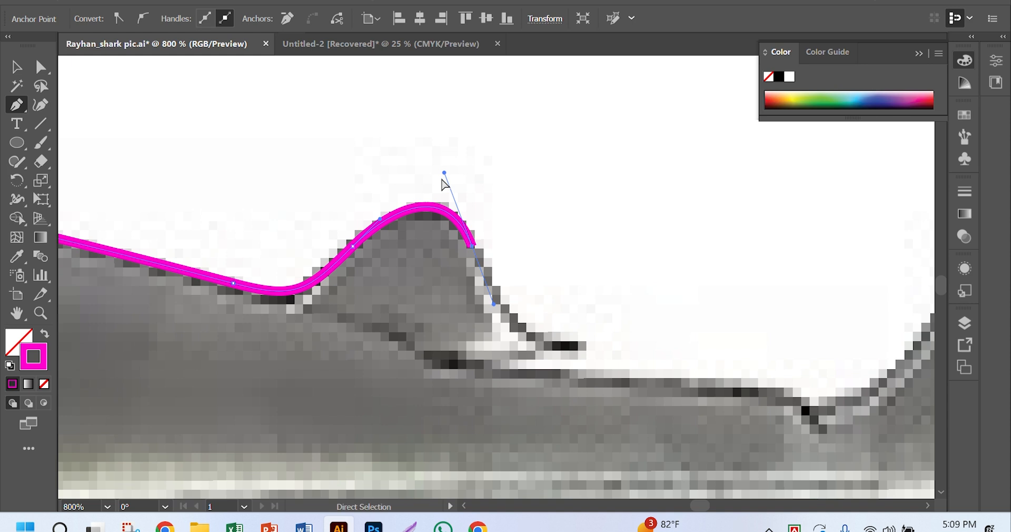
Trace the second dorsal fin's concave rear edge to its pointed rear tip and reshape the incoming handle to follow the photo.
scroll(515, 293, "right", 3)
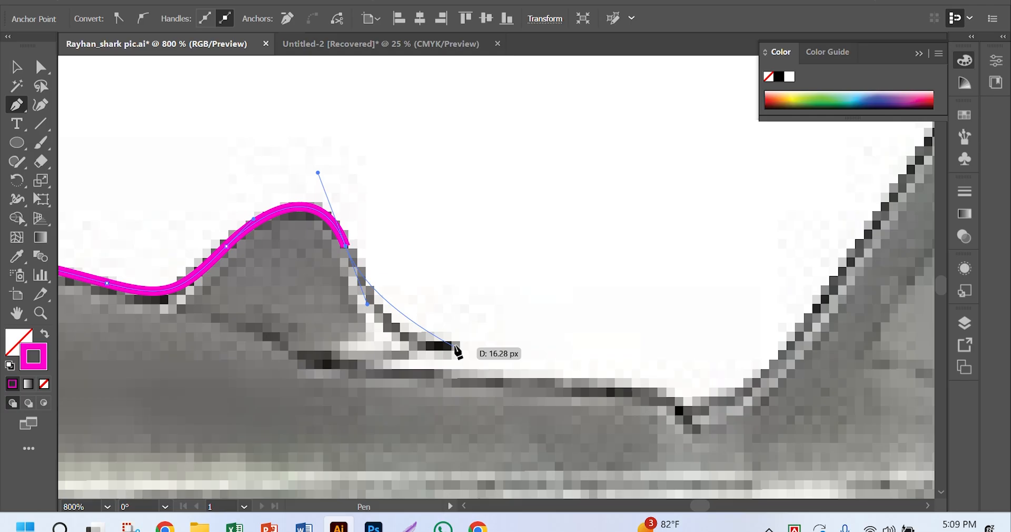
mouse_move(456, 347)
left_mouse_down()
mouse_move(516, 348)
mouse_move(430, 348)
mouse_move(509, 348)
mouse_move(466, 348)
mouse_move(487, 355)
mouse_move(445, 384)
mouse_move(448, 375)
left_mouse_up()
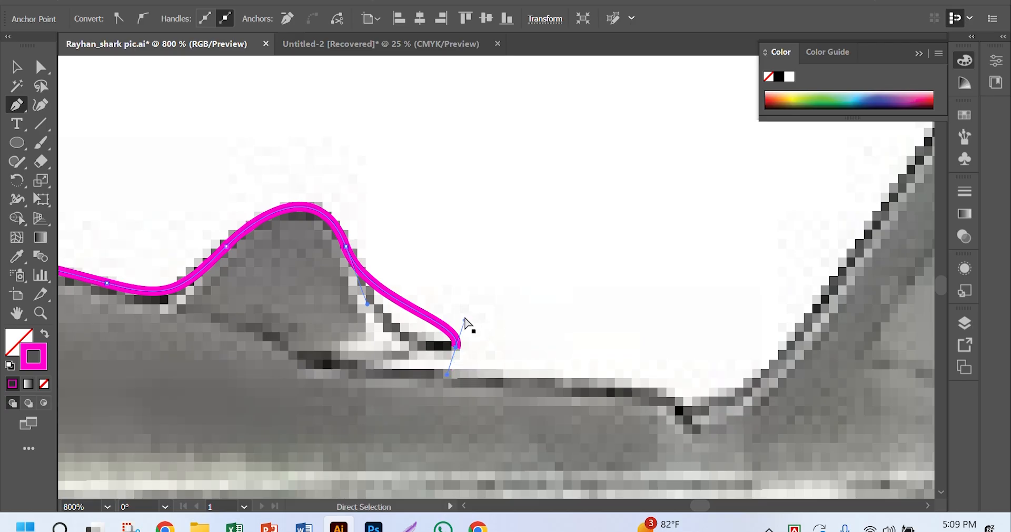
left_click_drag(466, 322, 429, 332)
key("ctrl+z")
key("ctrl")
left_click_drag(465, 323, 395, 342)
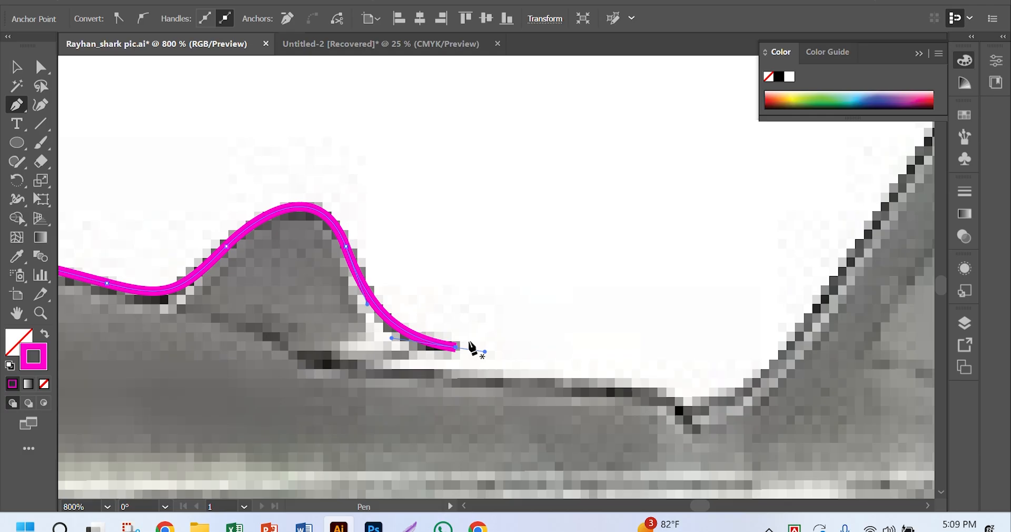
Level the handles of the anchor at the second dorsal fin's rear tip and retract its outgoing handle.
scroll(472, 347, "down", 2)
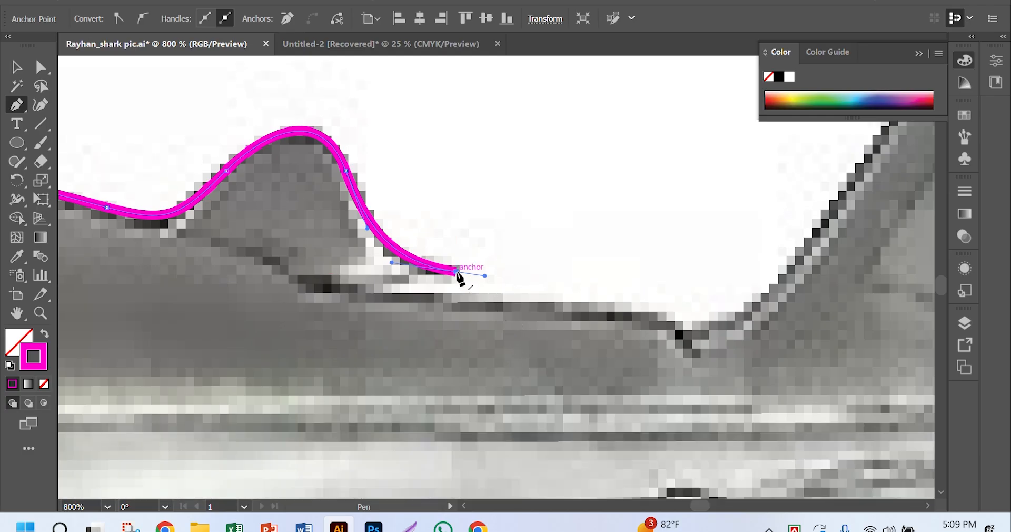
left_click_drag(456, 272, 489, 275)
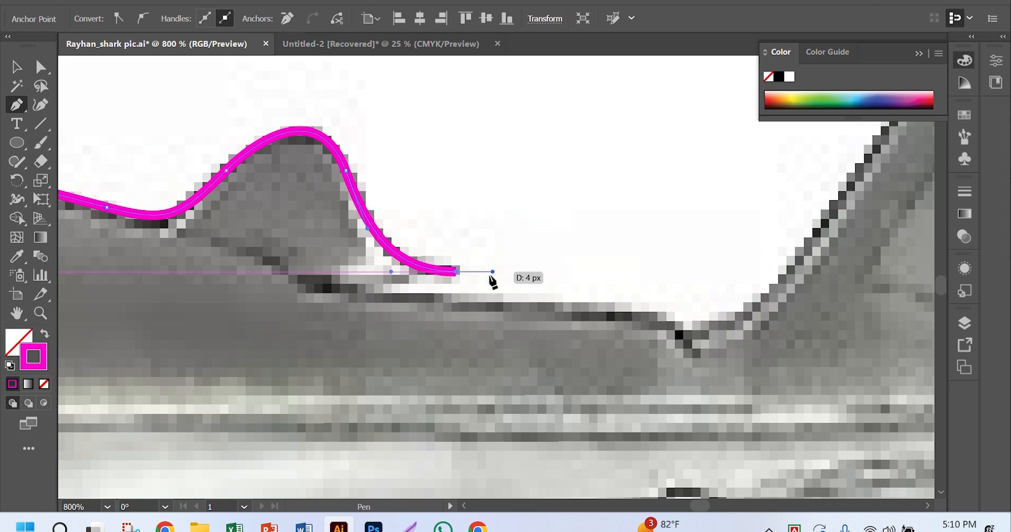
key("a")
left_click(656, 259, "ctrl")
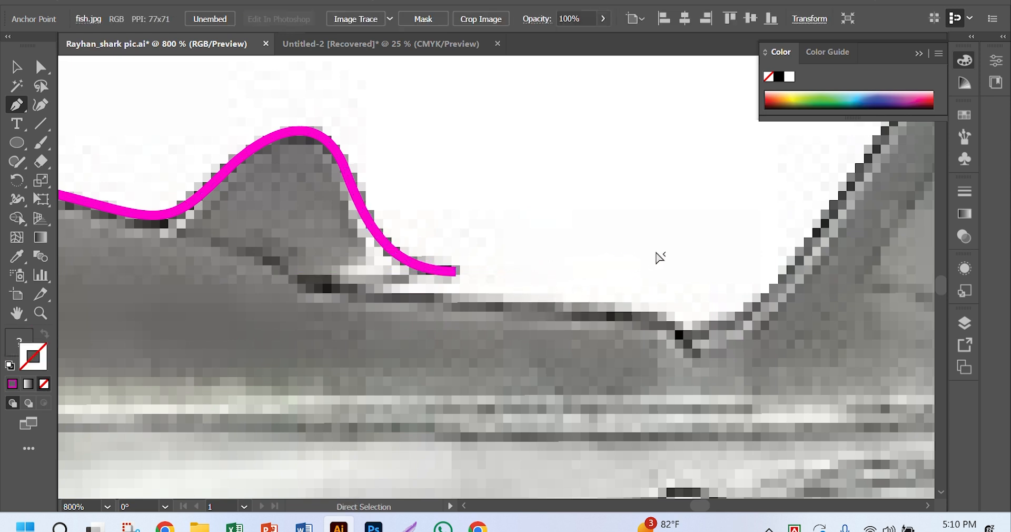
left_click(456, 273)
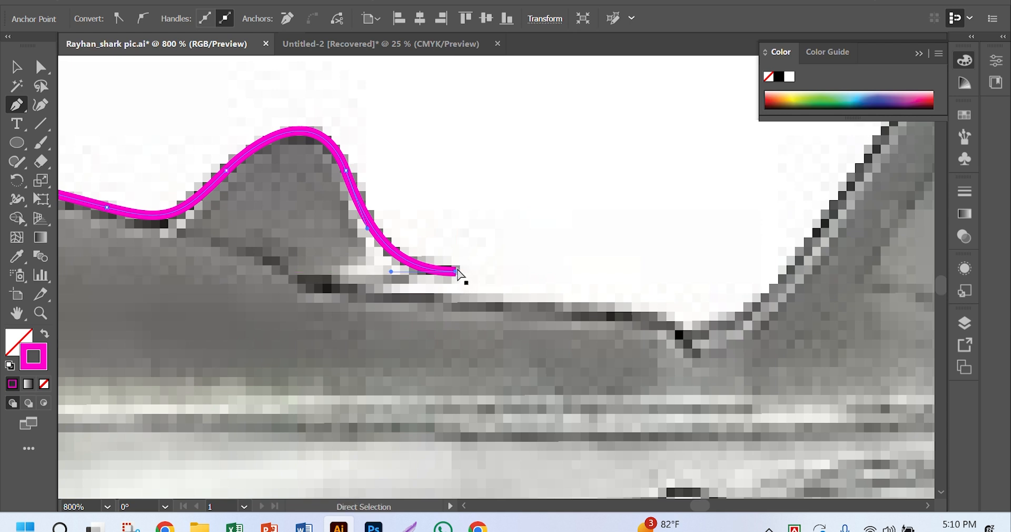
left_click(458, 272)
left_click_drag(501, 274, 502, 272)
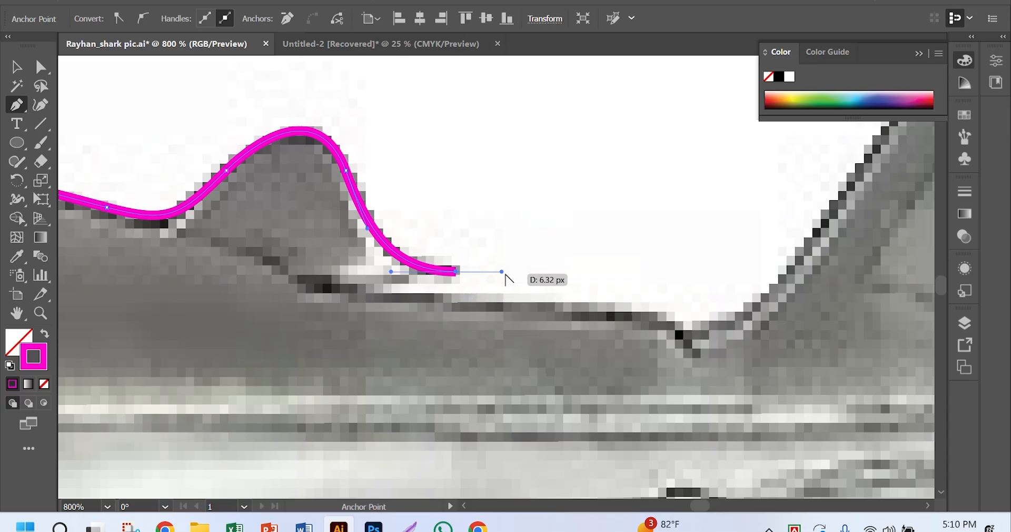
left_click_drag(505, 279, 456, 272)
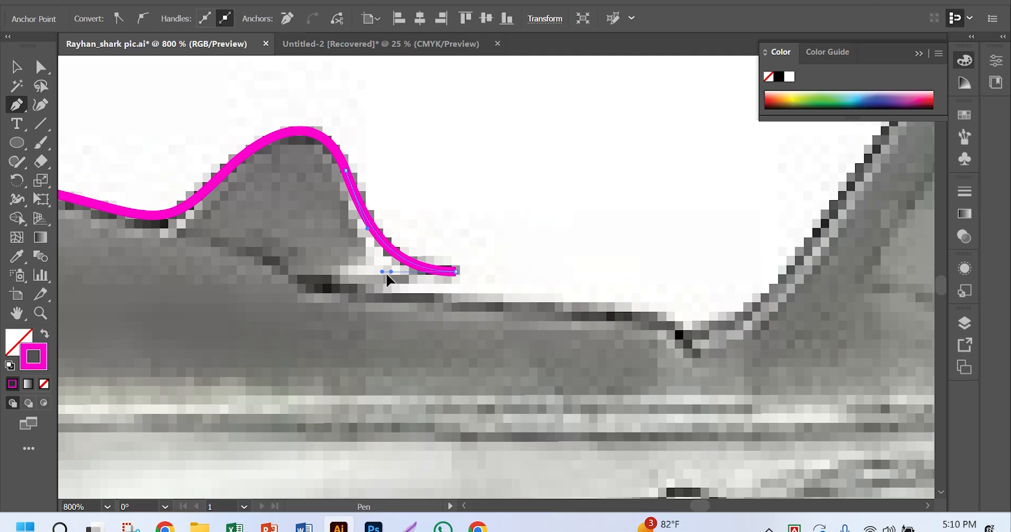
Trace the second dorsal fin's underside from its rear tip back to the body and turn the outgoing handle toward the tail.
scroll(414, 343, "left", 4)
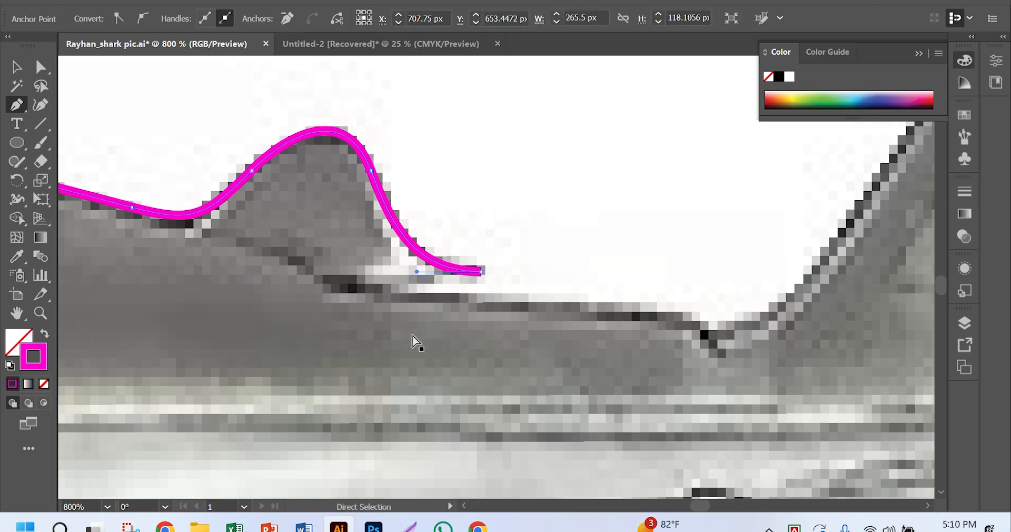
scroll(444, 304, "down", 5)
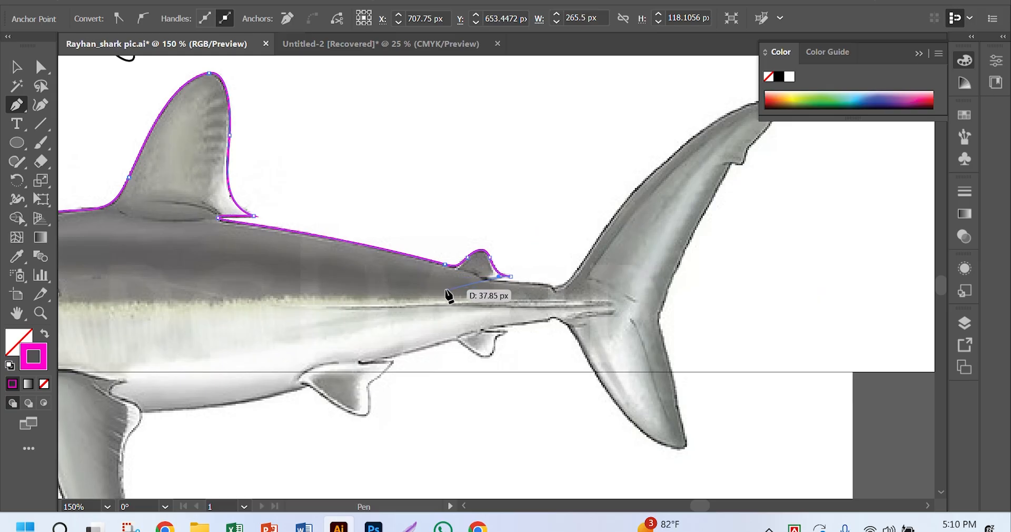
left_click(488, 274)
left_click(486, 284)
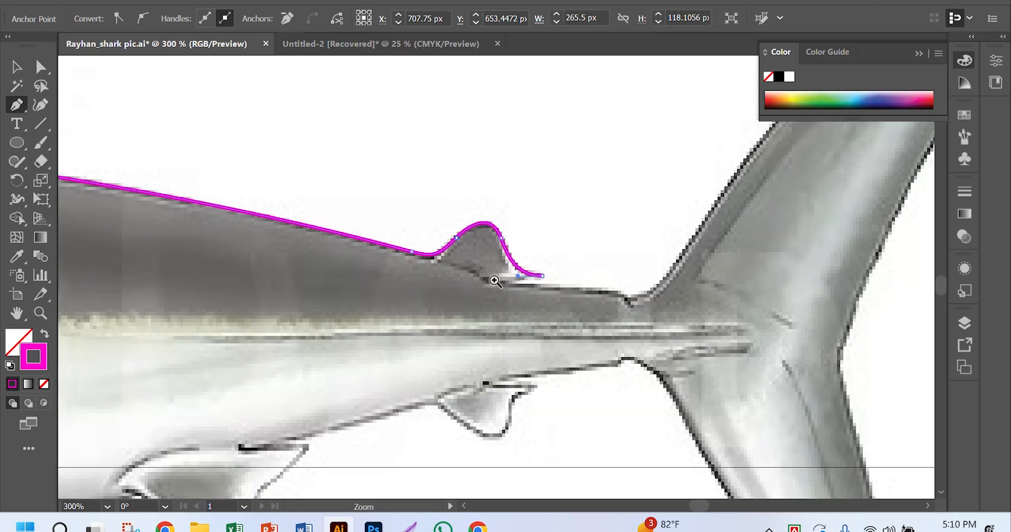
left_click(495, 279)
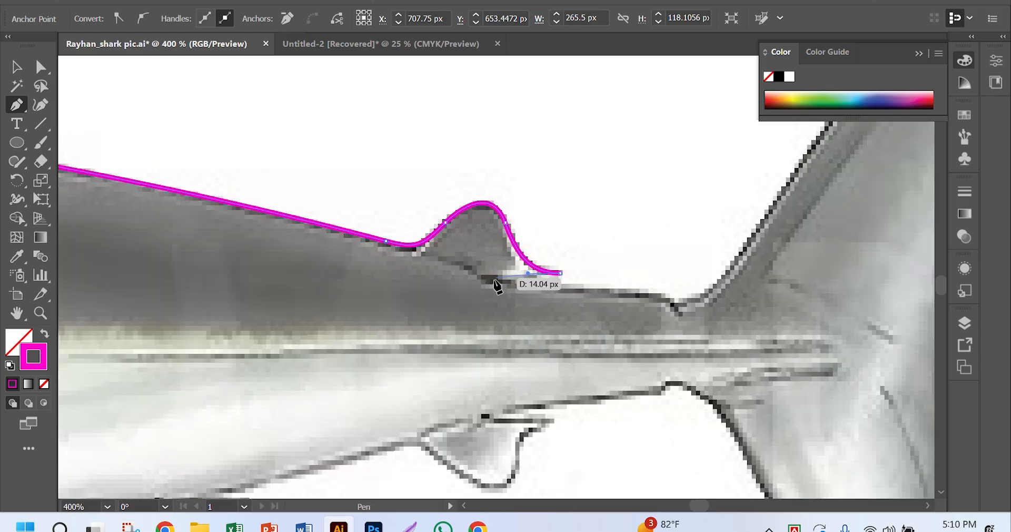
left_click_drag(492, 278, 446, 272)
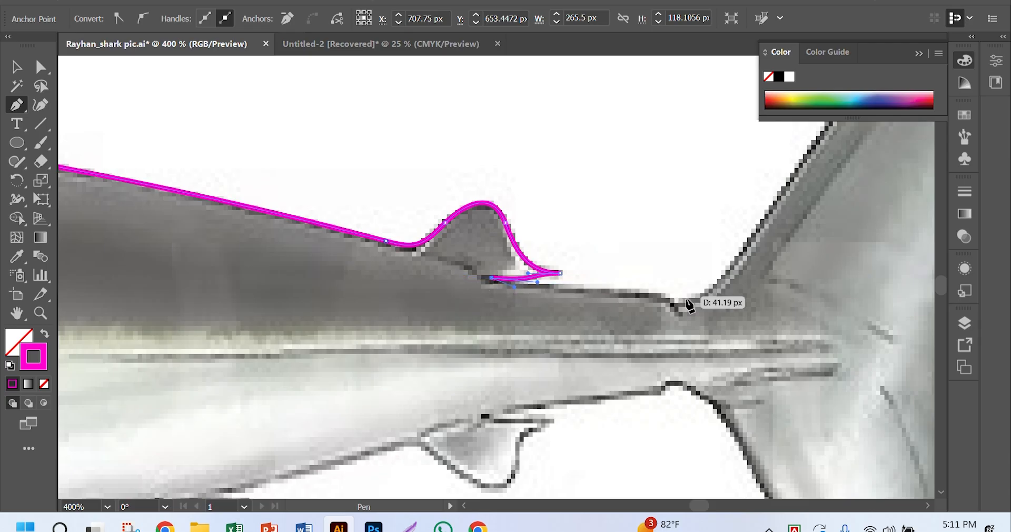
Trace the back from the second dorsal fin to the notch before the tail fin and point the outgoing handle upward.
scroll(689, 293, "right", 3)
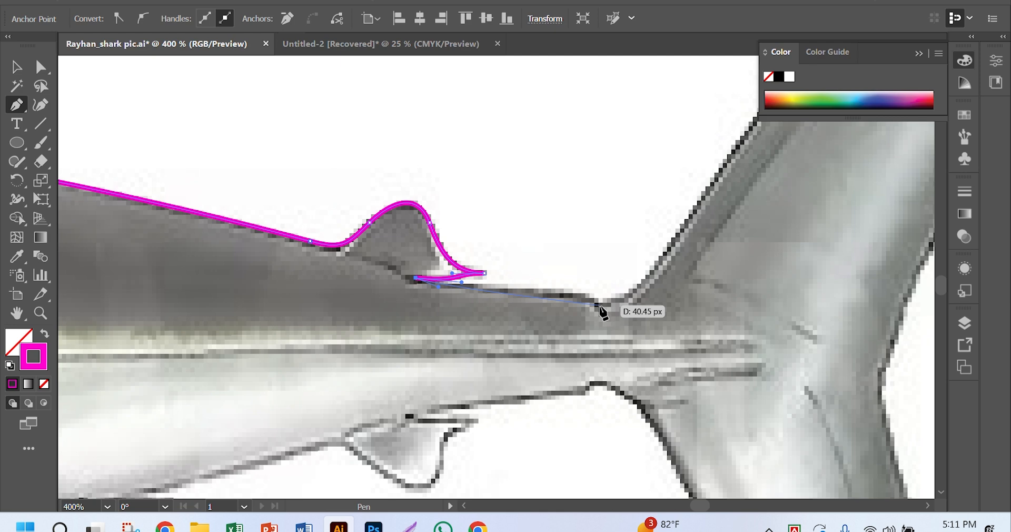
left_click_drag(603, 310, 622, 341)
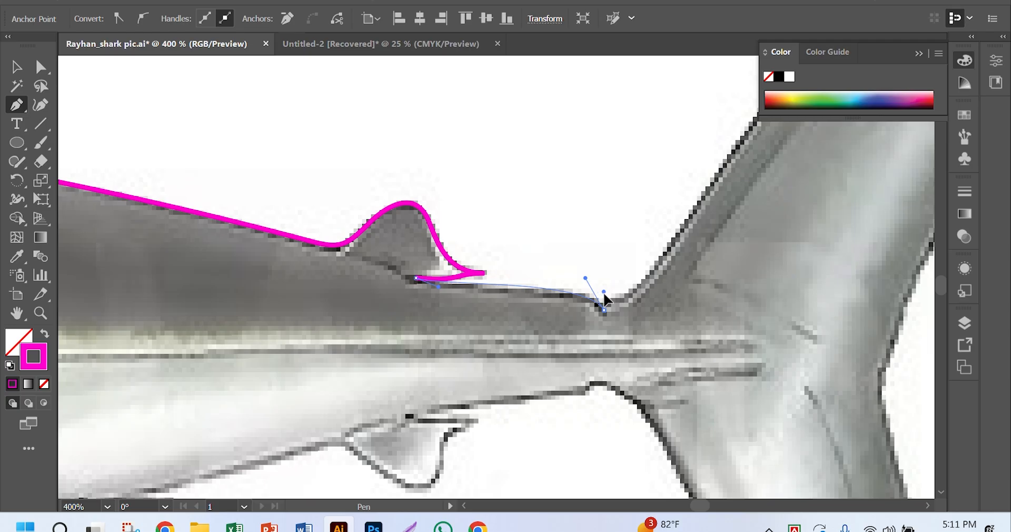
left_click(604, 298)
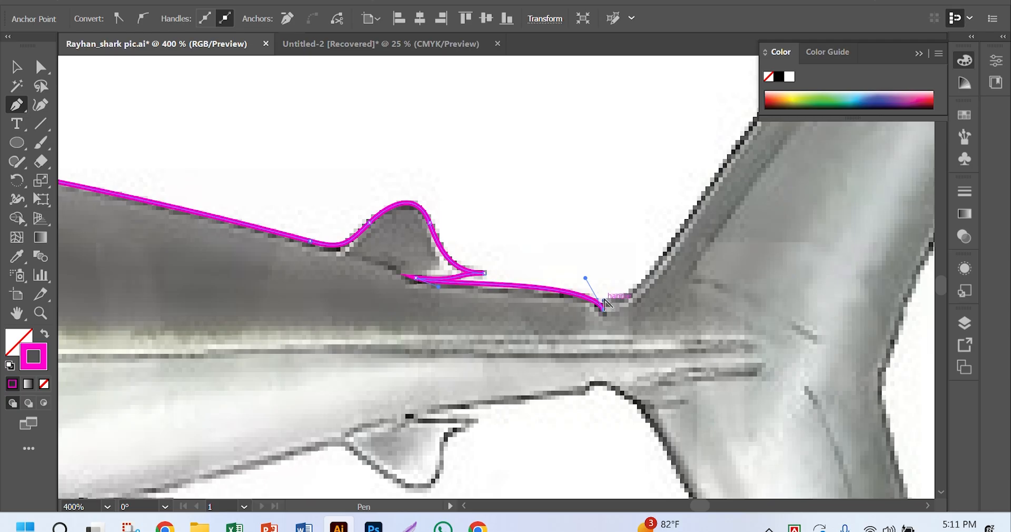
key("ctrl+space")
left_click(643, 297)
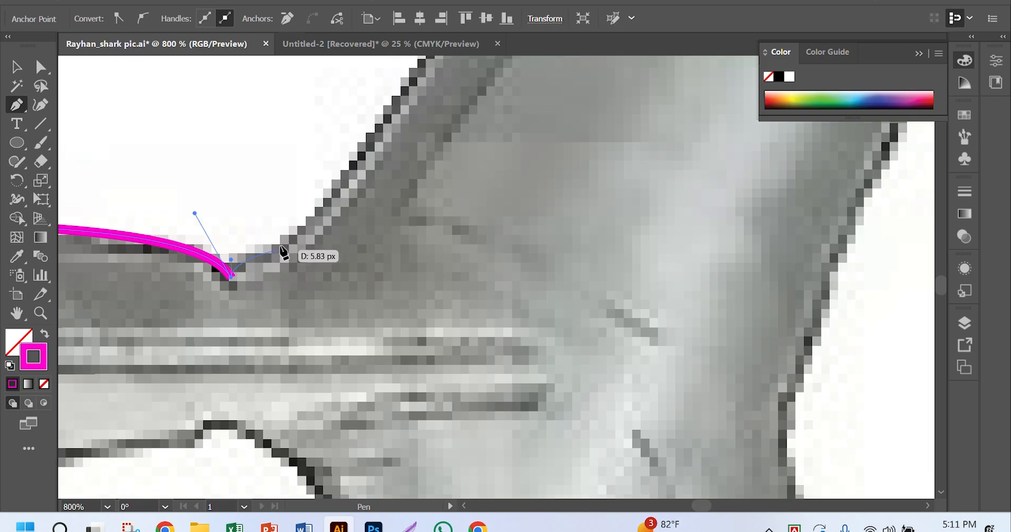
left_click_drag(278, 250, 293, 246)
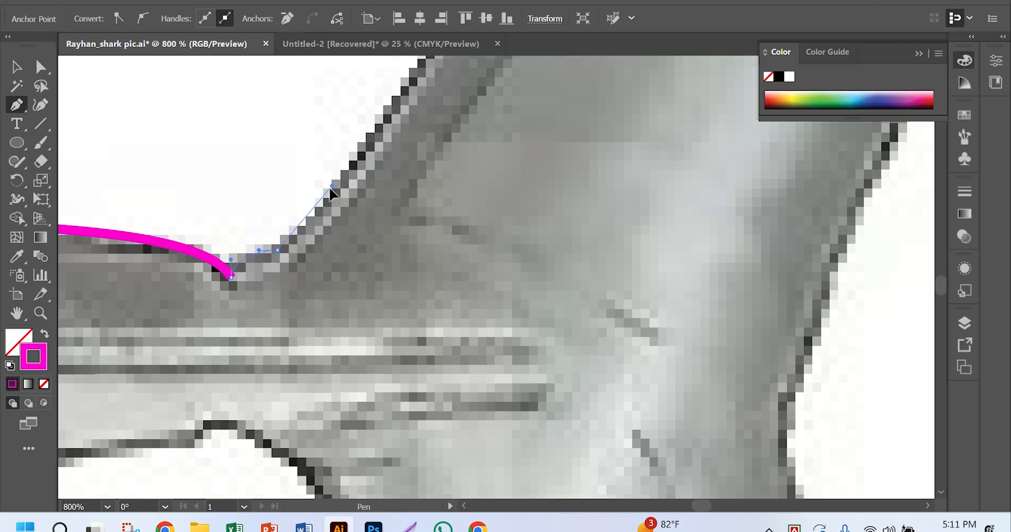
left_click_drag(331, 187, 331, 186)
key("ctrl+z")
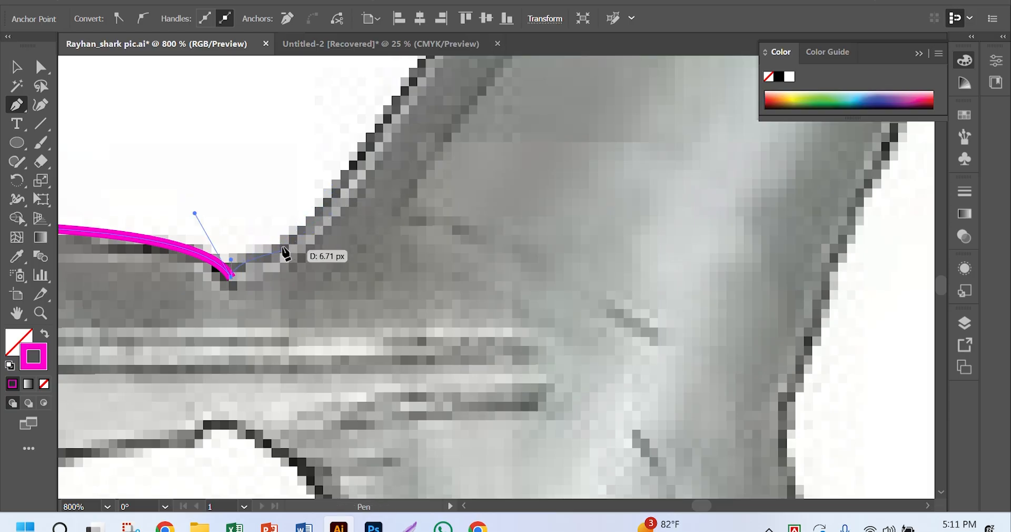
Trace the short curve from the notch to the tail fin's base and redirect the outgoing handle along the fin's front edge.
left_click_drag(286, 250, 312, 250)
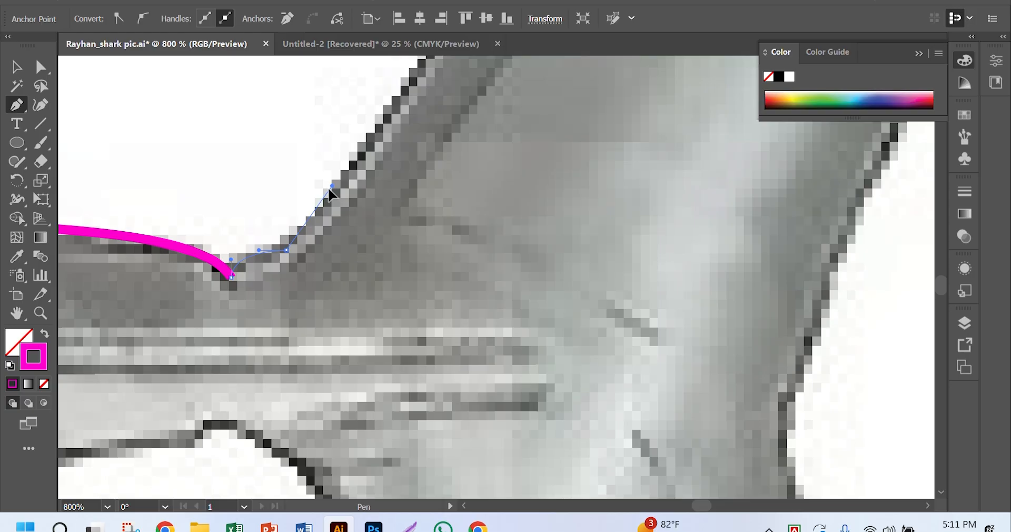
left_click_drag(328, 187, 327, 188)
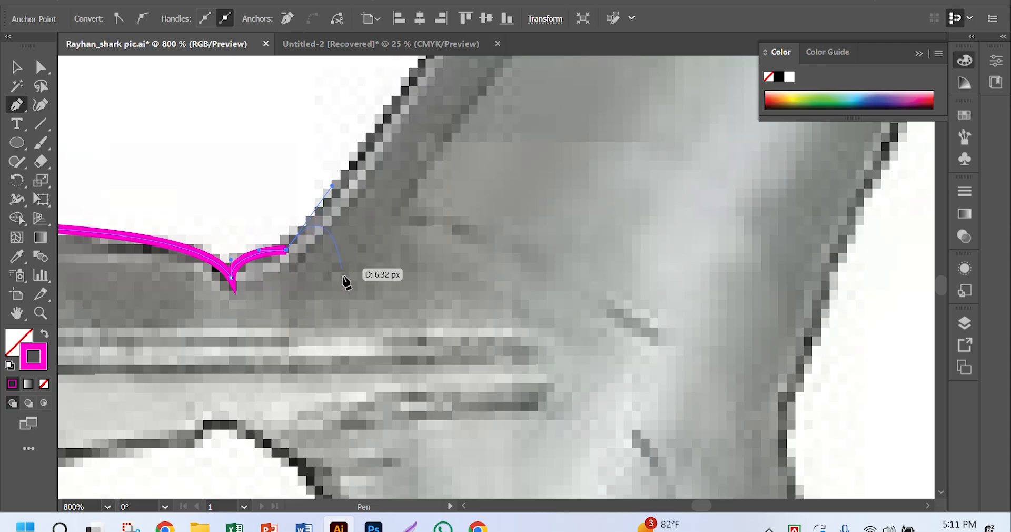
Trace the upper tail lobe's front edge to an anchor short of its tip and lengthen the incoming handle to match the bulge.
key("ctrl+minus")
key("ctrl+minus")
key("ctrl+minus")
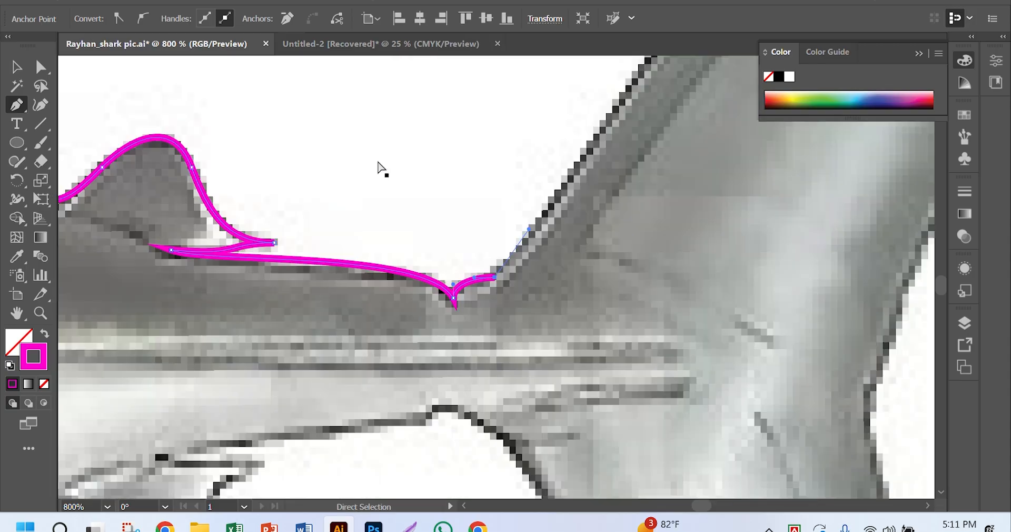
scroll(421, 164, "right", 5)
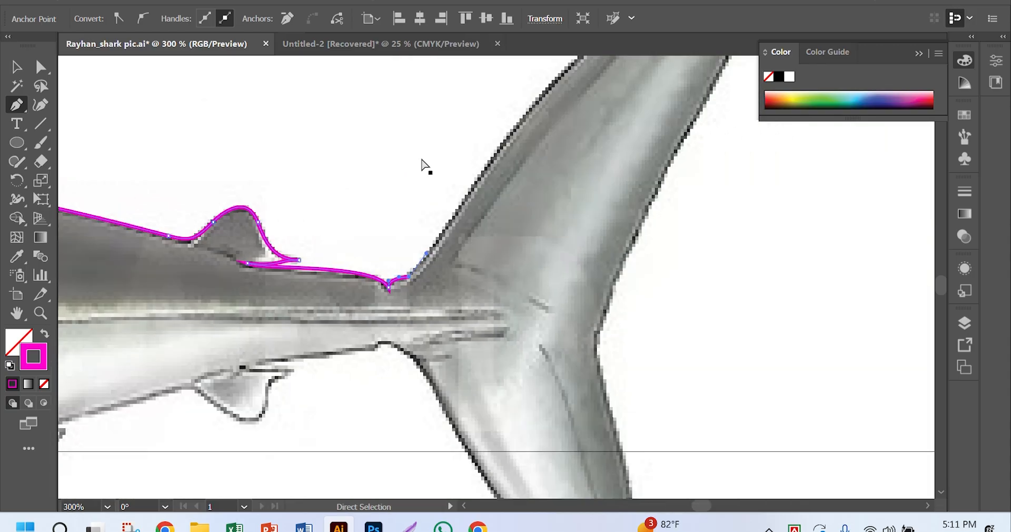
scroll(462, 255, "up", 3)
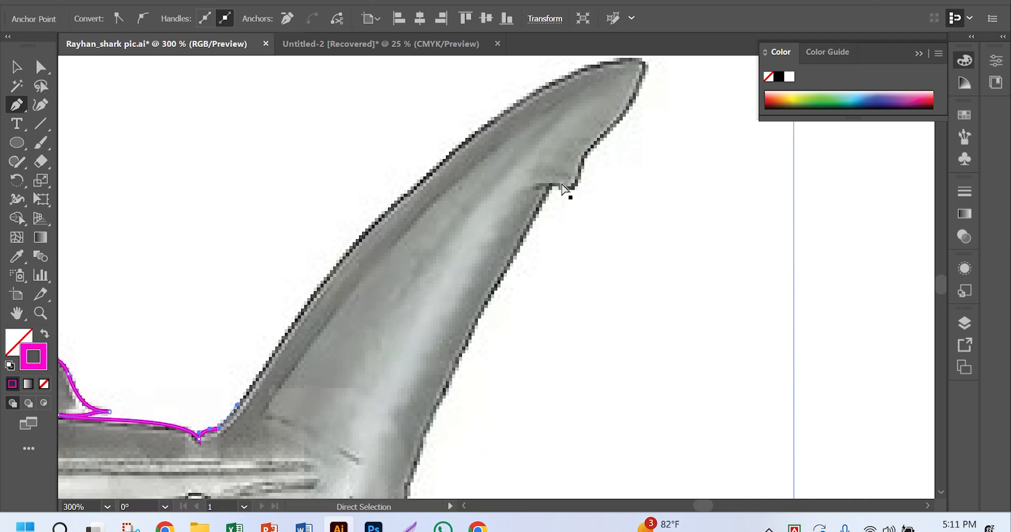
scroll(291, 362, "up", 2)
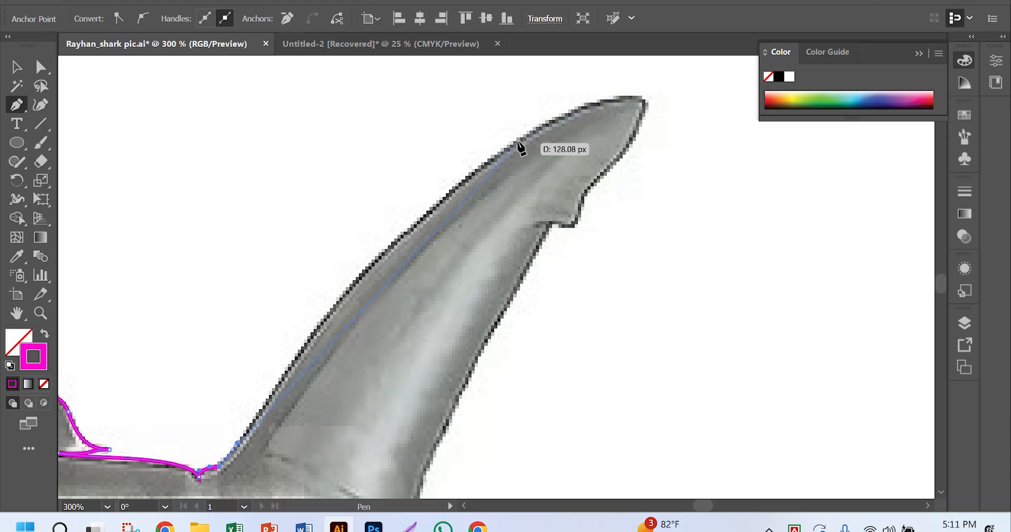
left_click_drag(526, 136, 575, 108)
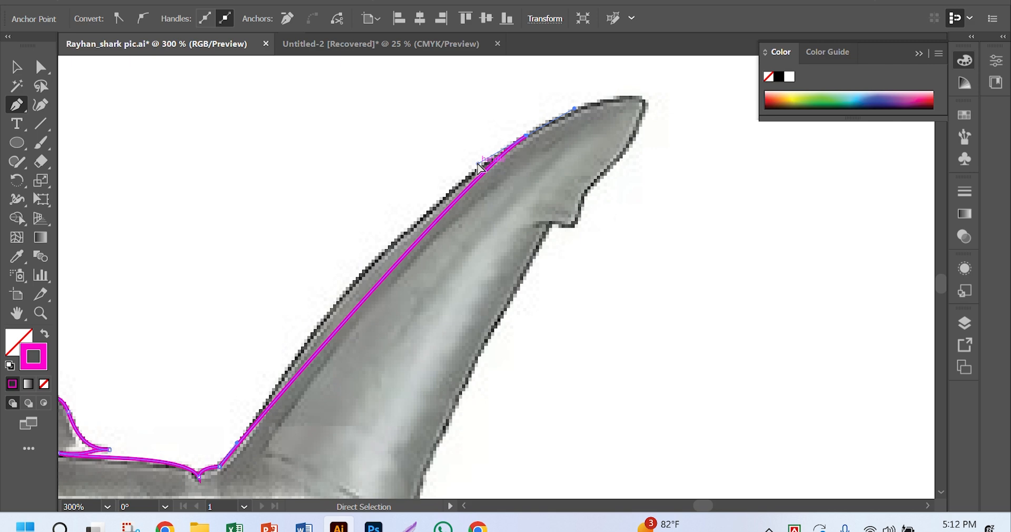
left_click_drag(480, 166, 374, 219)
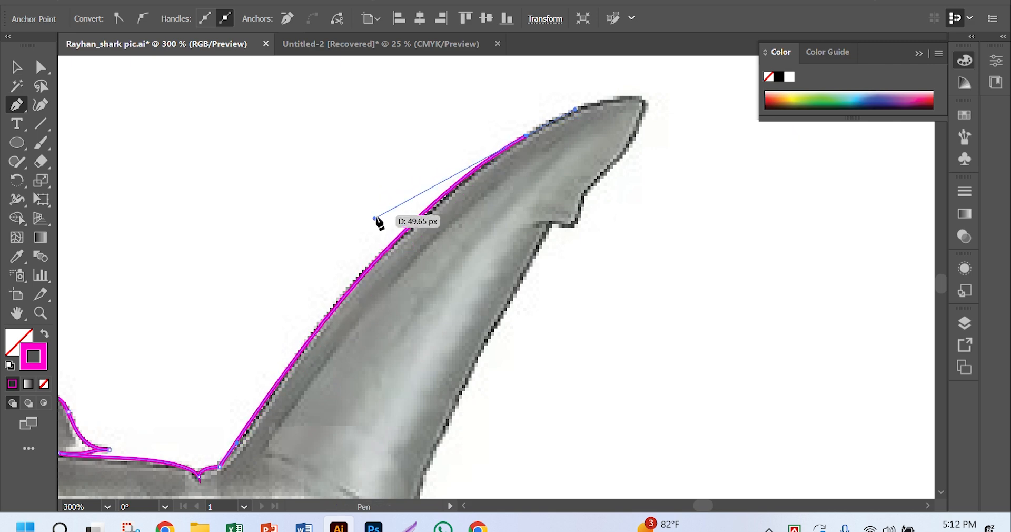
Trace the remaining front edge of the upper tail lobe to a smooth anchor at the top corner of its tip.
scroll(564, 219, "right", 3)
left_click(579, 116, "ctrl")
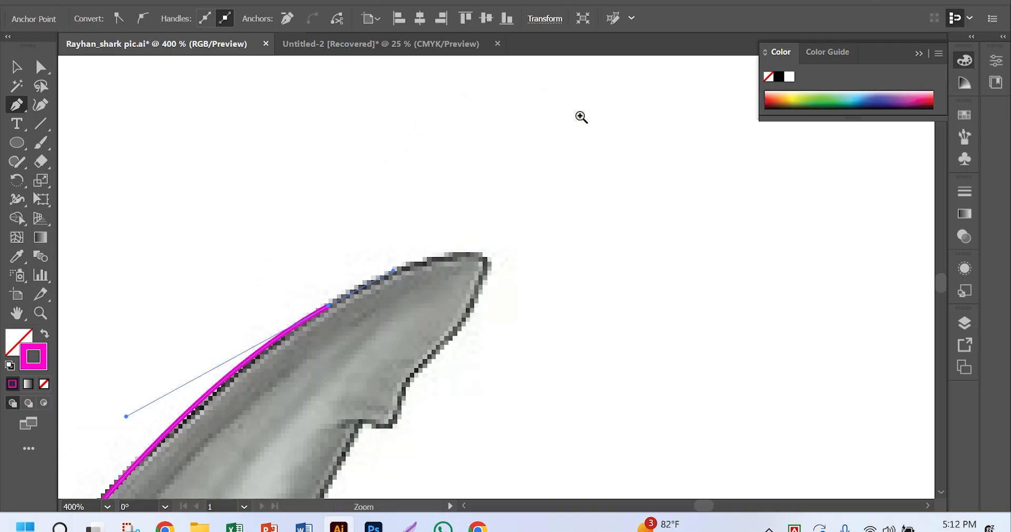
scroll(508, 283, "down", 3)
scroll(484, 269, "right", 1)
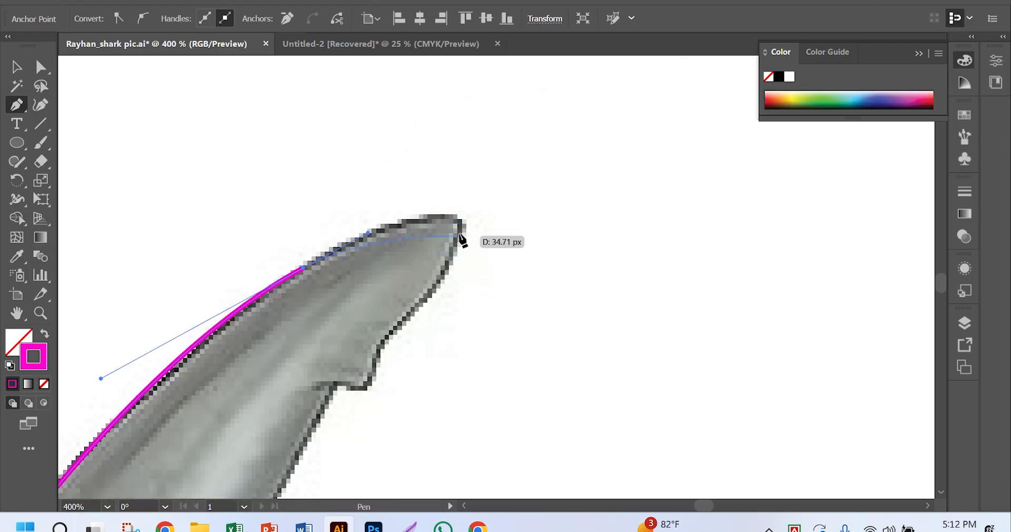
left_click_drag(460, 235, 446, 273)
key("ctrl+z")
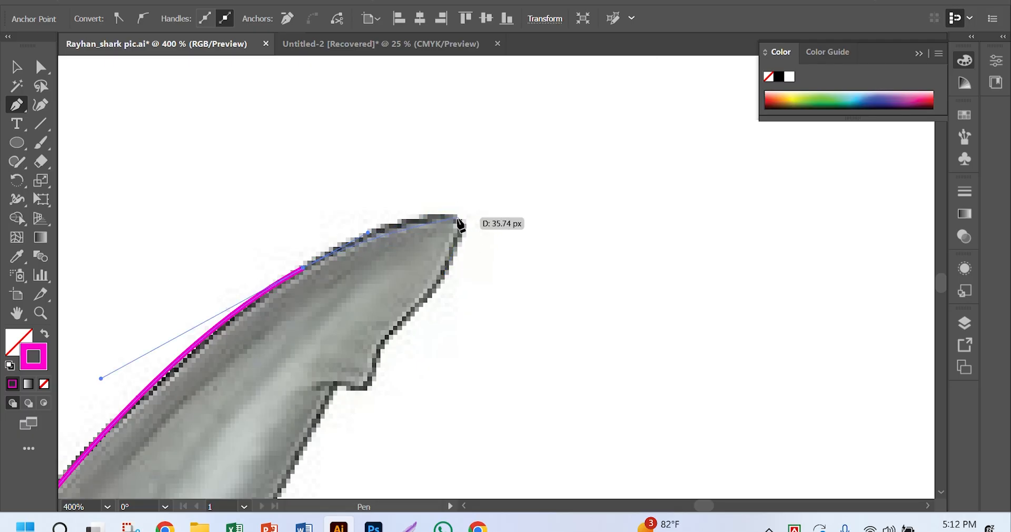
left_click_drag(459, 217, 478, 227)
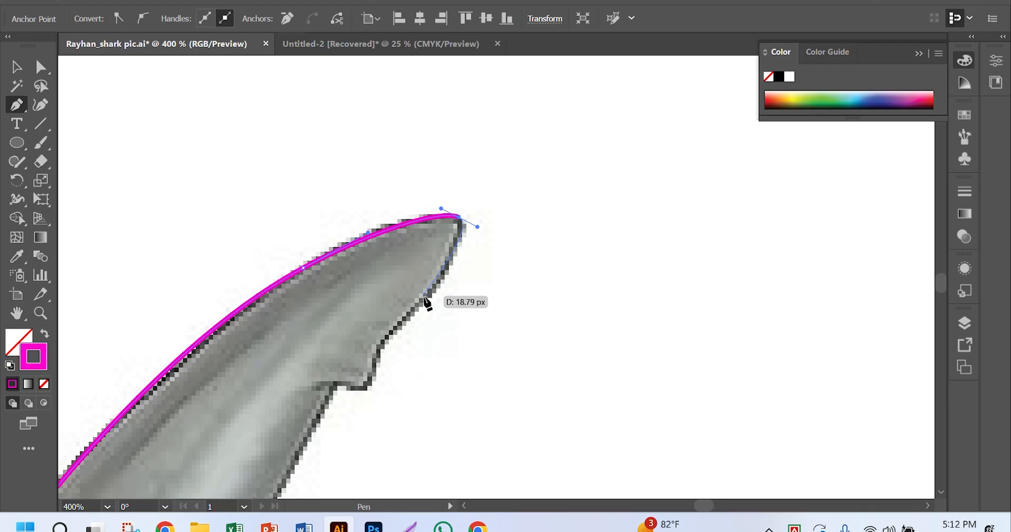
Undo back to the anchor short of the upper lobe's tip, and trace around the tip to a smooth rear-edge anchor with a lengthened incoming handle.
left_click_drag(428, 292, 412, 315)
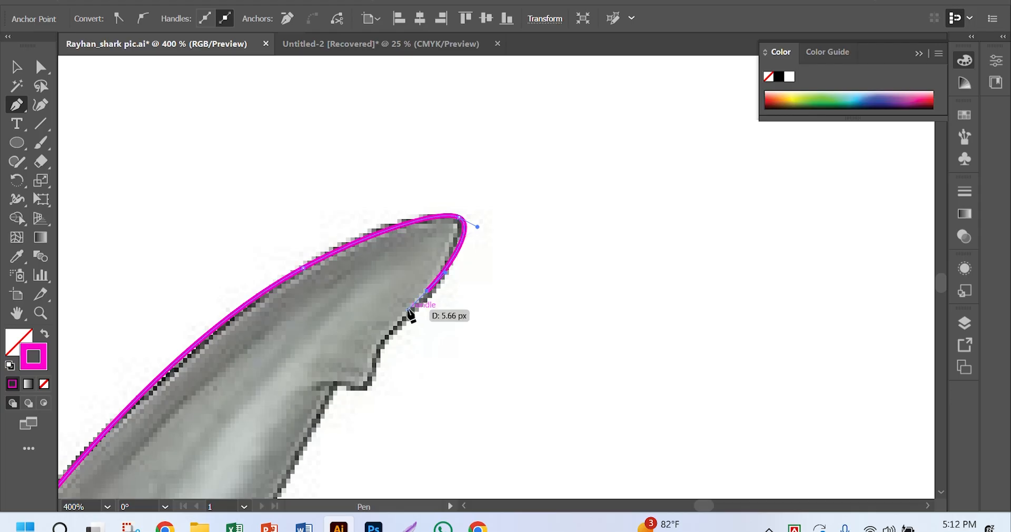
key("ctrl+z")
key("ctrl+z")
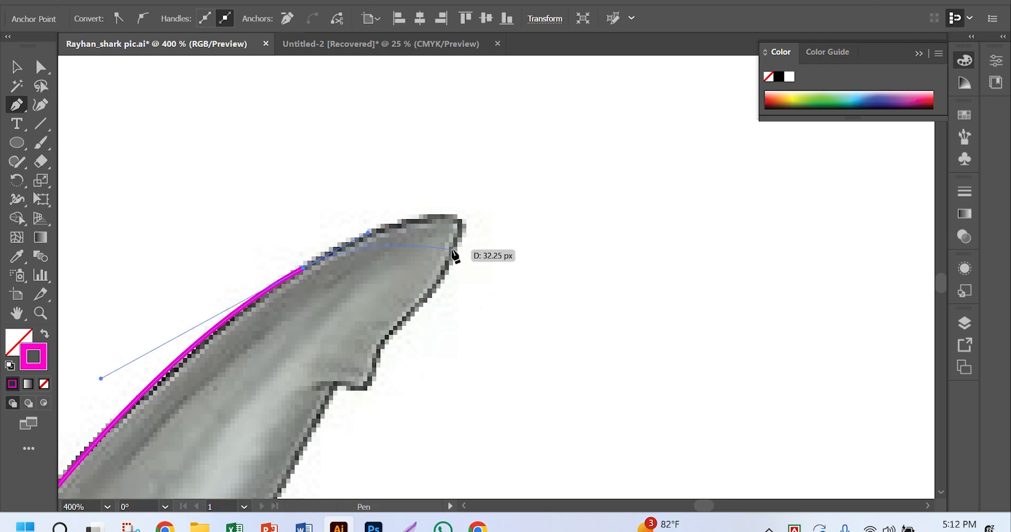
left_click_drag(454, 249, 436, 294)
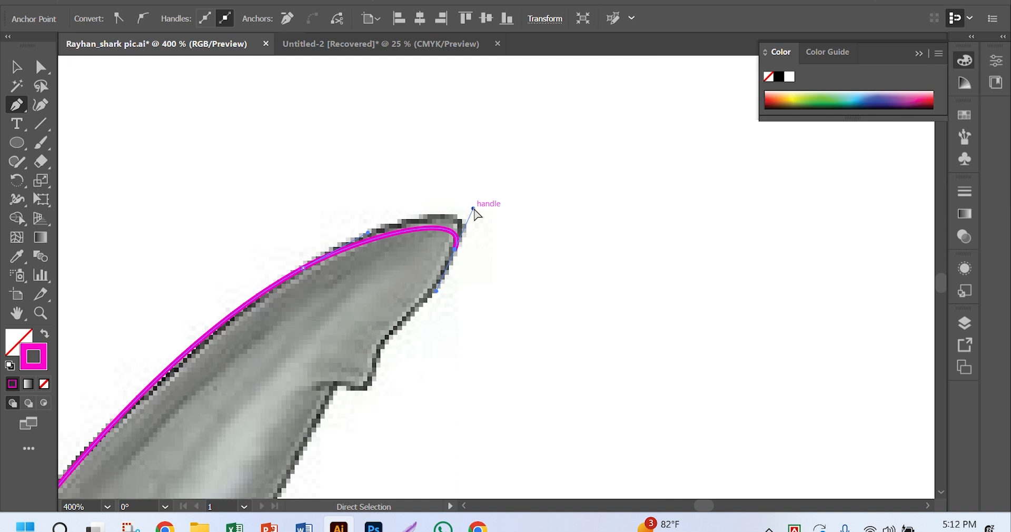
left_click_drag(473, 208, 491, 181)
Trace the rear edge from below the tip to a smooth anchor at the notch's upper corner, aligning its handle with the edge.
scroll(443, 275, "down", 1)
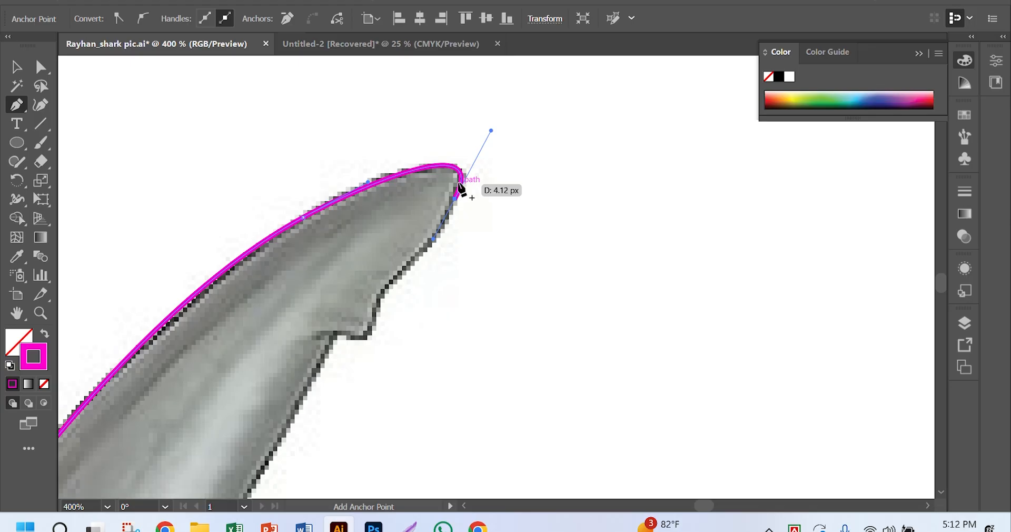
scroll(451, 311, "left", 1)
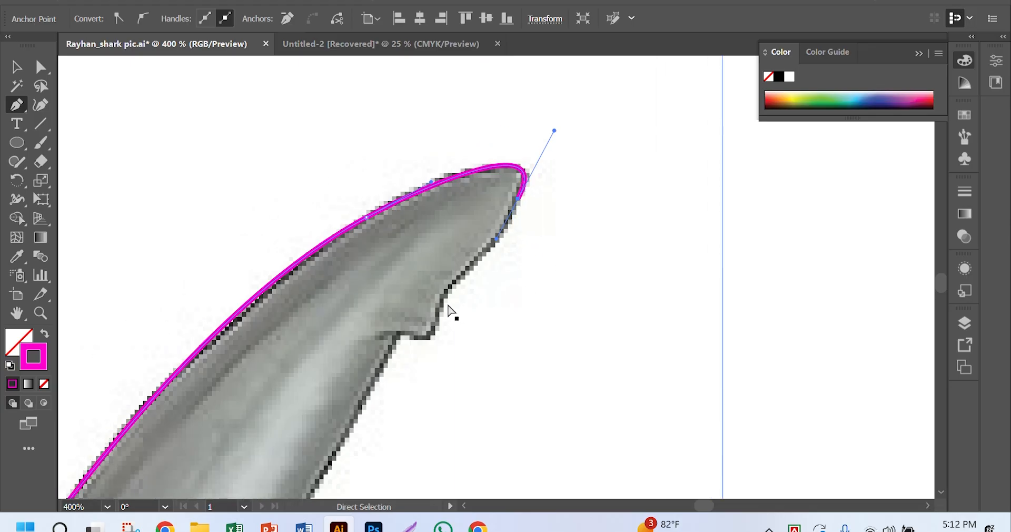
scroll(456, 263, "down", 1)
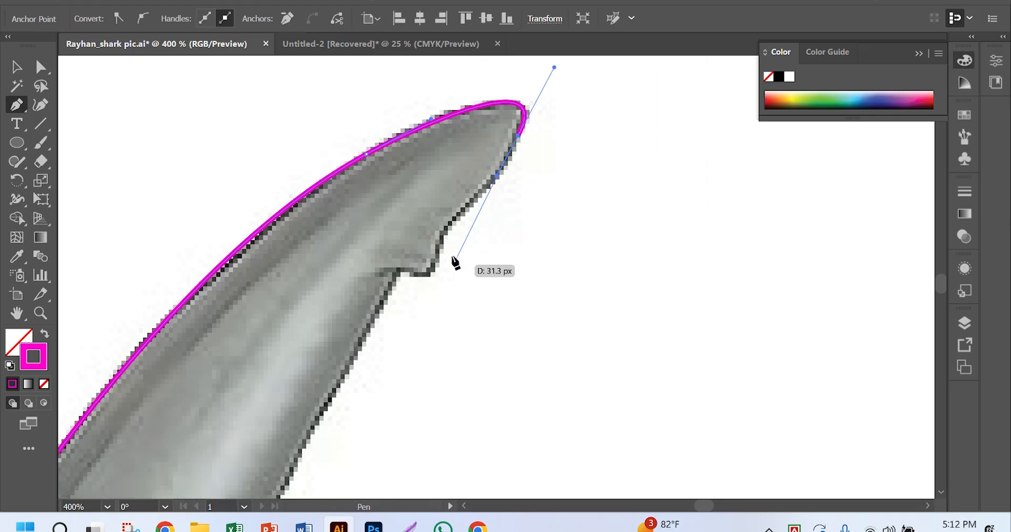
left_click(446, 228)
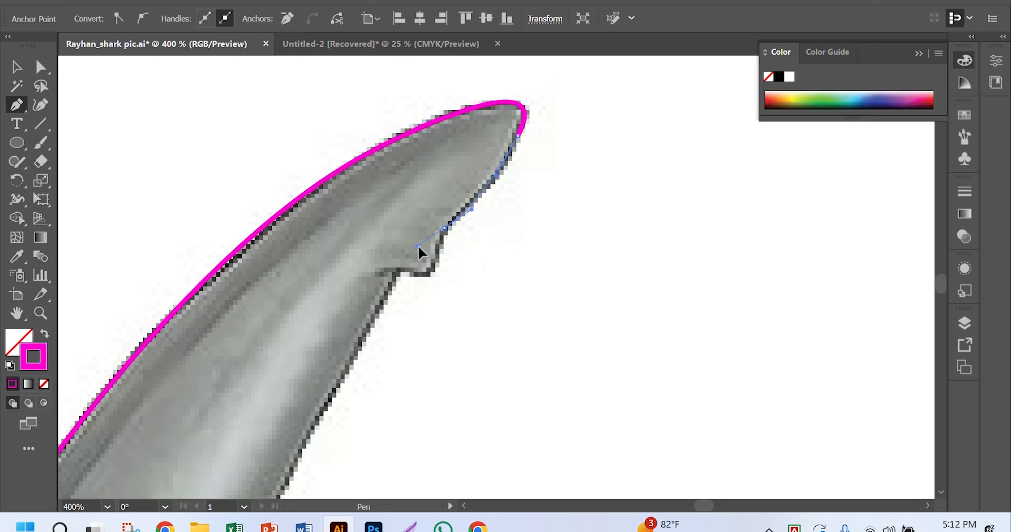
left_click_drag(421, 249, 422, 252)
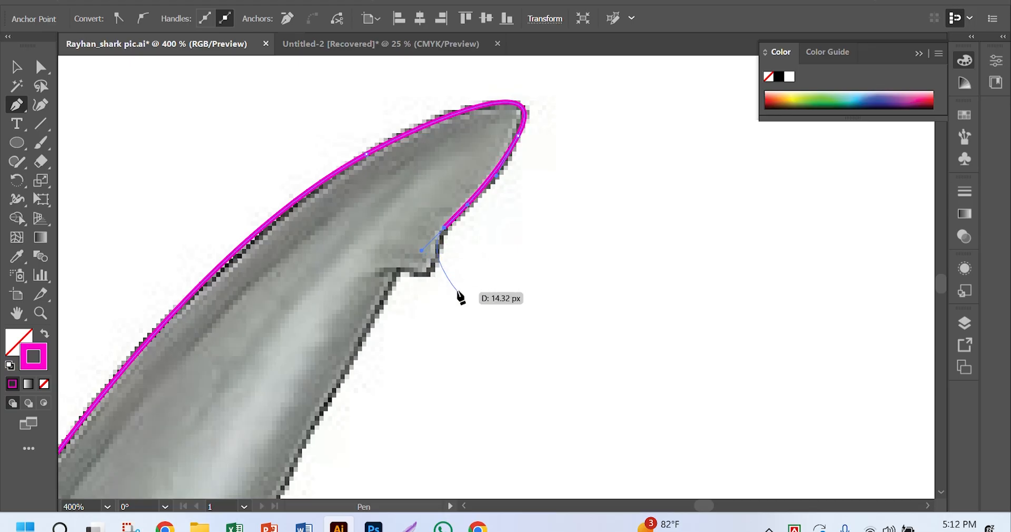
Try to trace the small lobe from the notch's upper corner to its inner corner with a single smooth anchor.
left_click(447, 258, "ctrl")
left_click(483, 274, "ctrl")
left_click(485, 288, "ctrl")
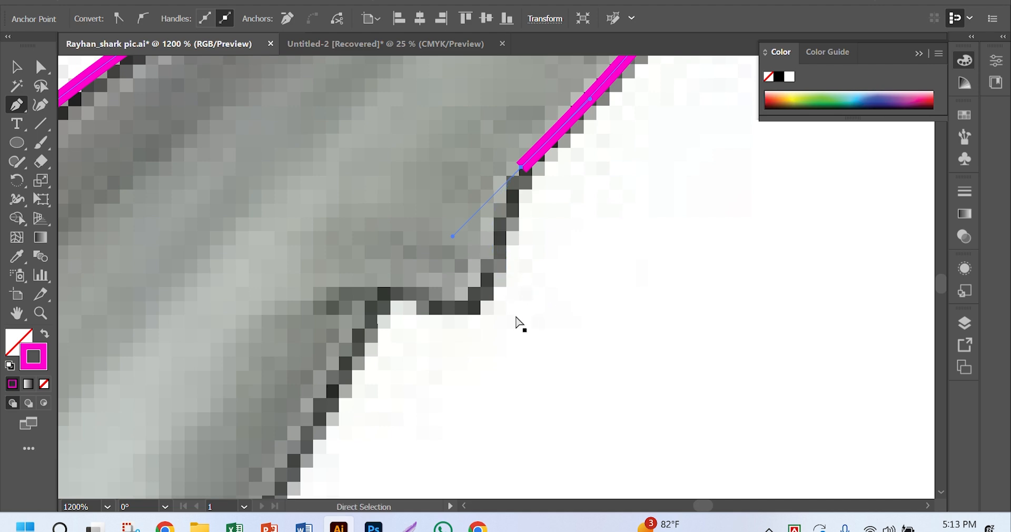
key("ctrl+minus")
key("ctrl+minus")
key("ctrl+minus")
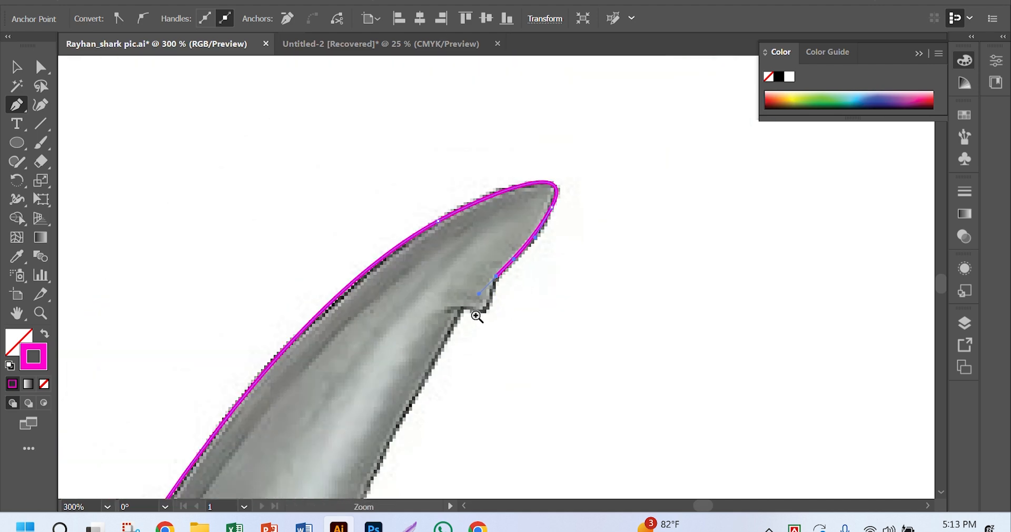
left_click(477, 314, "ctrl")
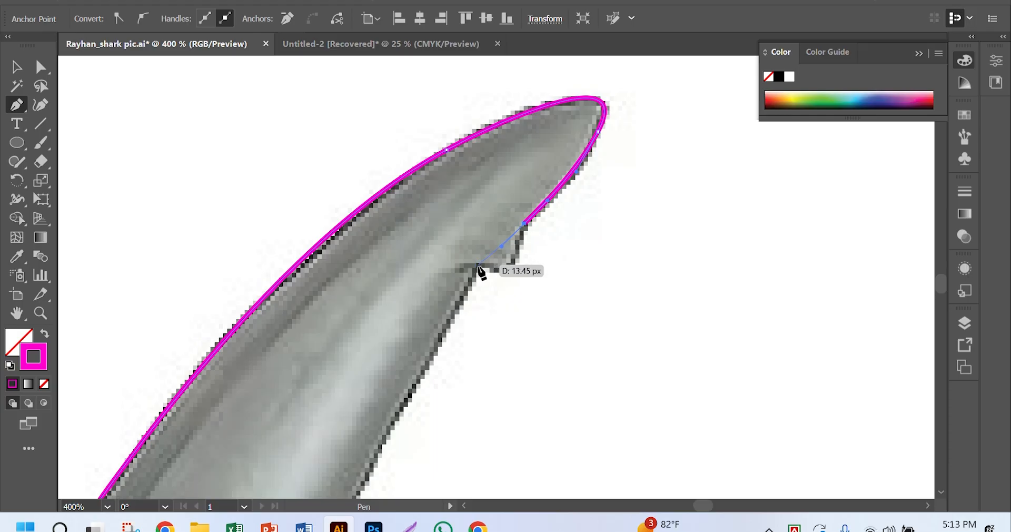
left_click_drag(478, 265, 424, 256)
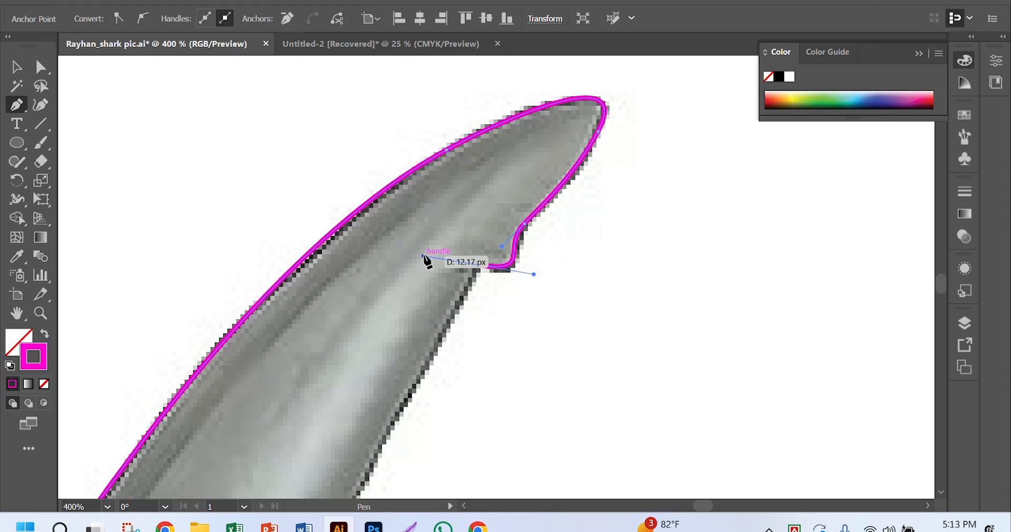
key("ctrl+space")
left_click(523, 258, "ctrl")
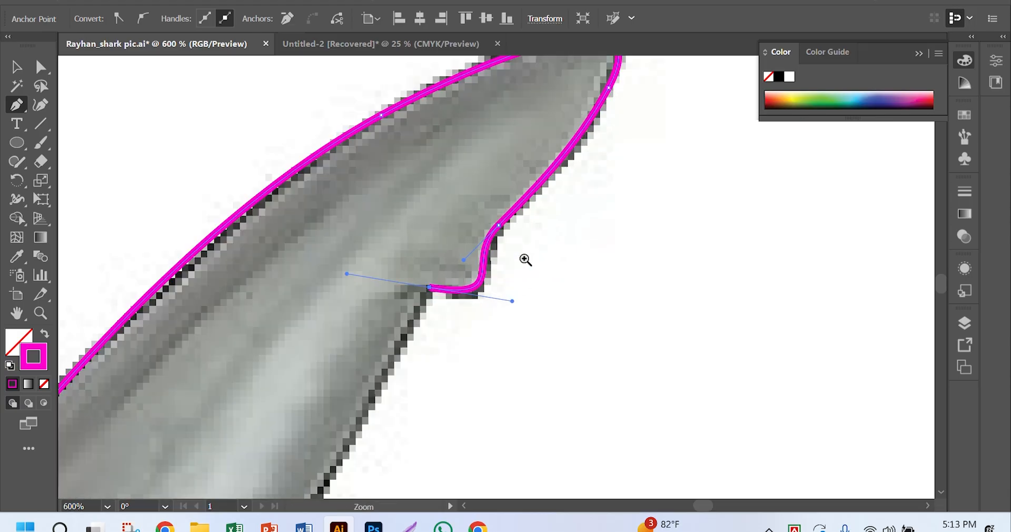
left_click(467, 269, "ctrl")
left_click(469, 269, "ctrl")
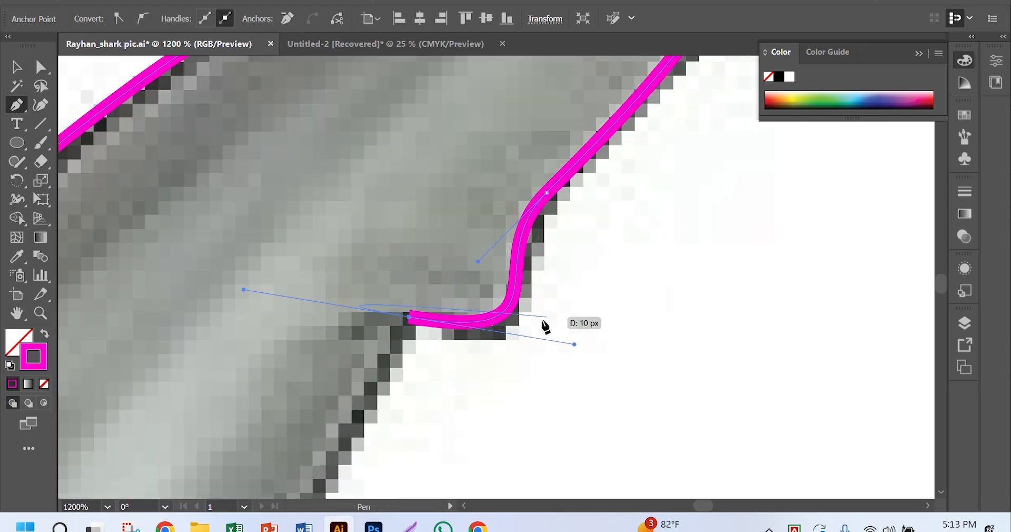
key("ctrl+z")
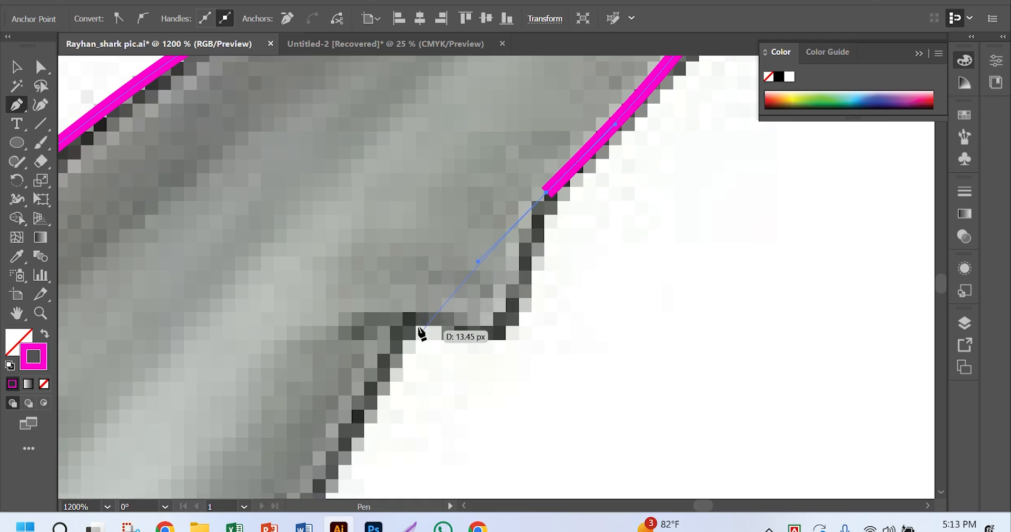
Retry the small lobe's curve with a long, more steeply angled handle at the notch's inner corner.
left_click_drag(409, 317, 245, 262)
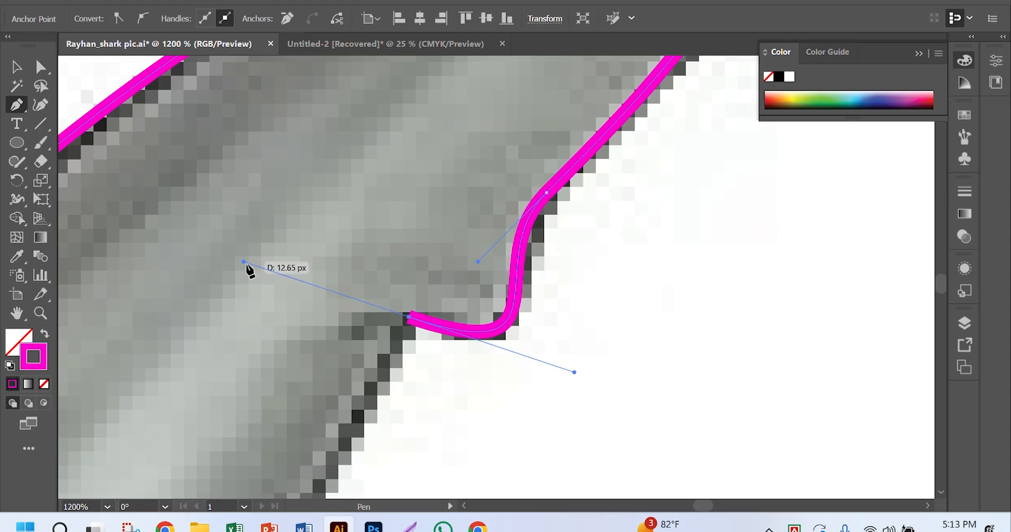
key("ctrl")
key("ctrl+z")
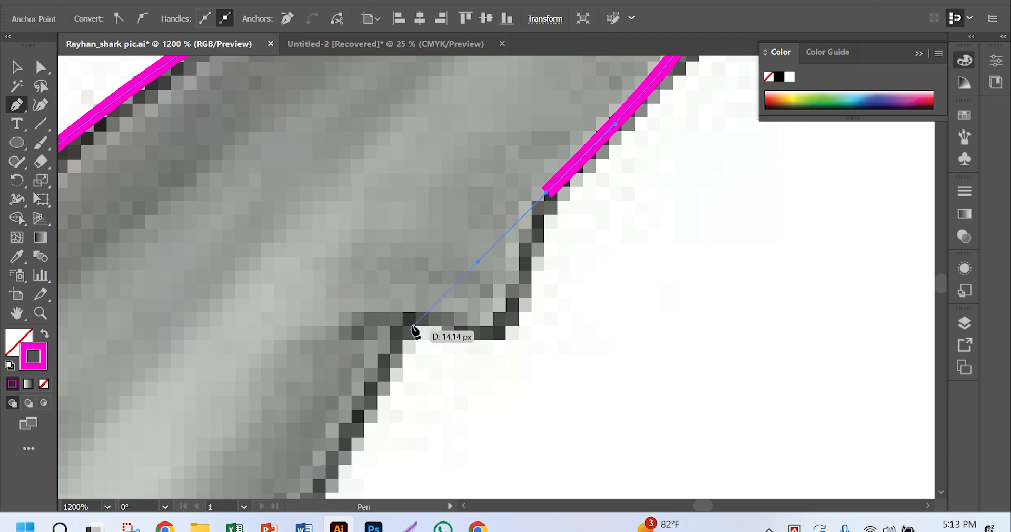
Trace the small lobe to a smooth anchor slightly lower at the notch's inner corner and lengthen the incoming handle to match the bulge.
left_click_drag(409, 331, 367, 317)
key("ctrl")
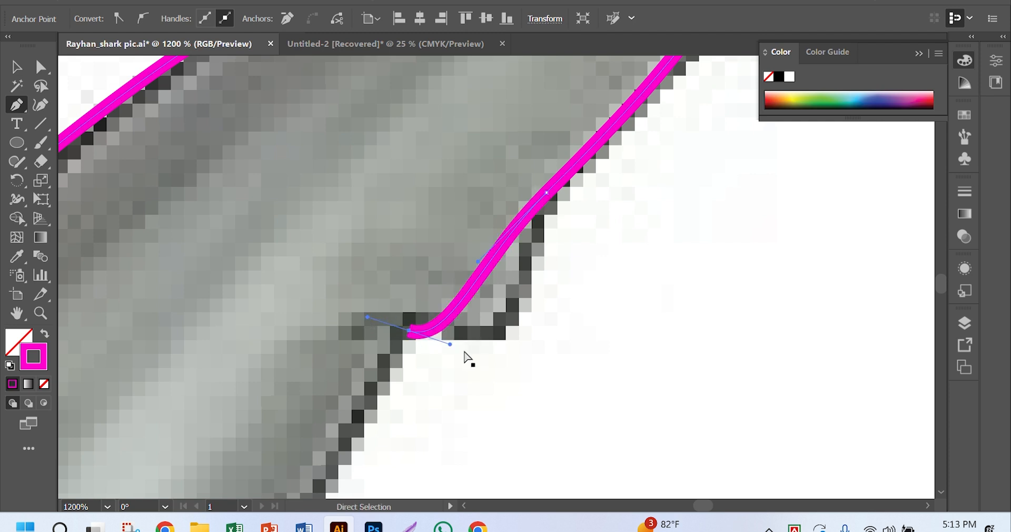
left_click_drag(450, 346, 559, 364)
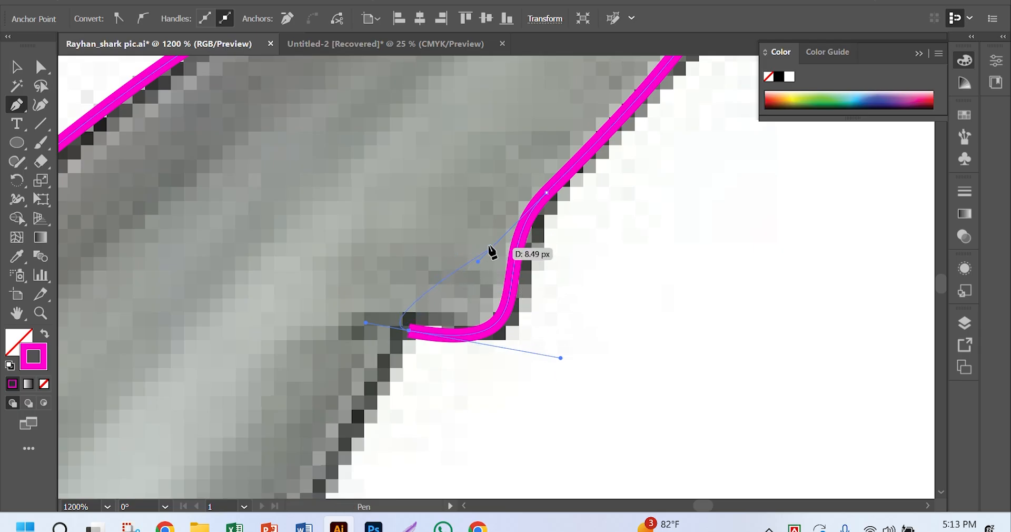
Shorten the outgoing handle at the notch's inner corner and angle the incoming handle downward to fit the small lobe's lower edge.
scroll(399, 440, "down", 2)
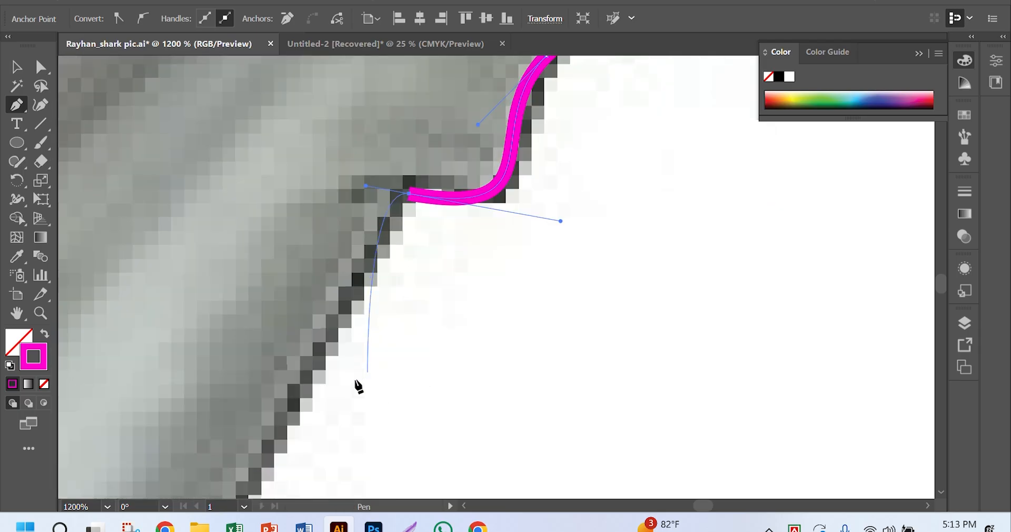
scroll(345, 257, "down", 1)
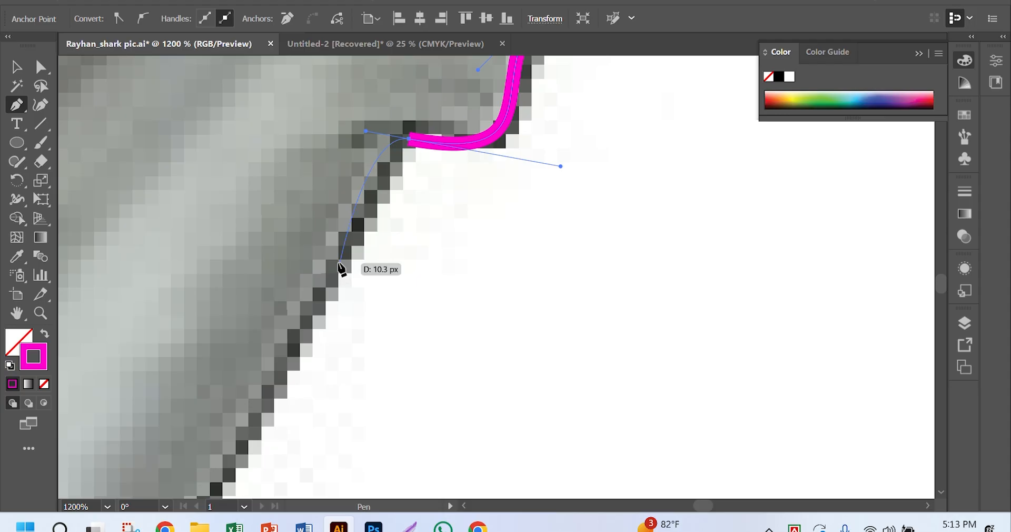
key("ctrl+minus")
key("ctrl+minus")
key("ctrl+minus")
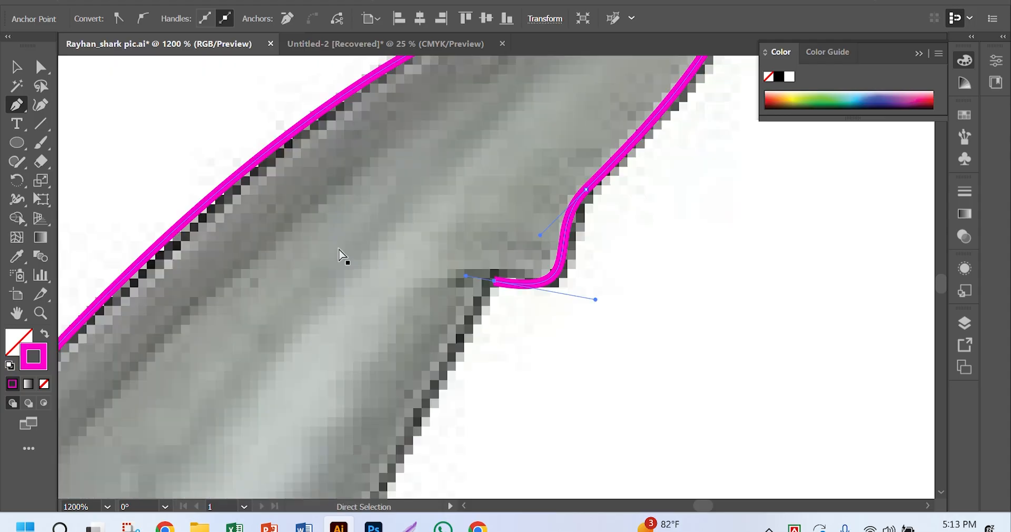
left_click(467, 289, "ctrl")
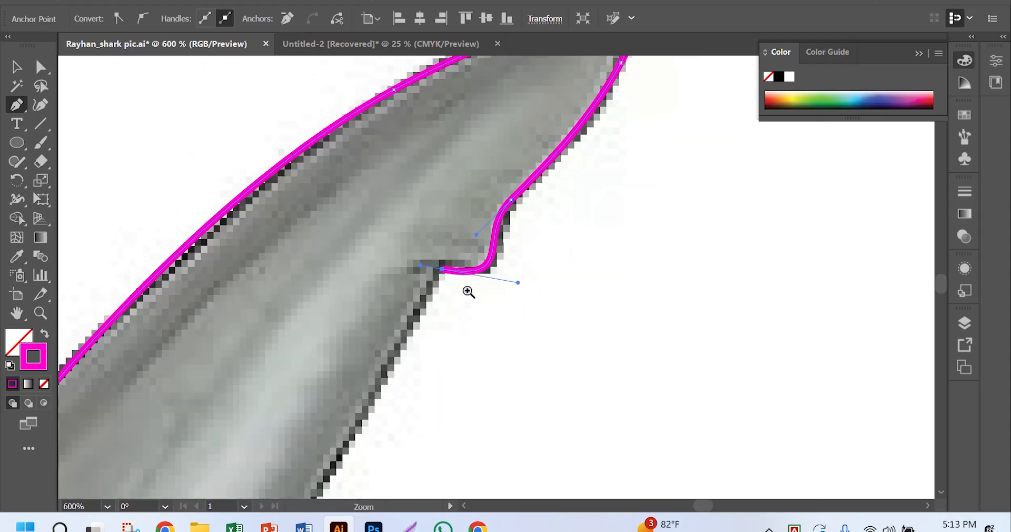
left_click(466, 284, "ctrl")
left_click(466, 284, "ctrl")
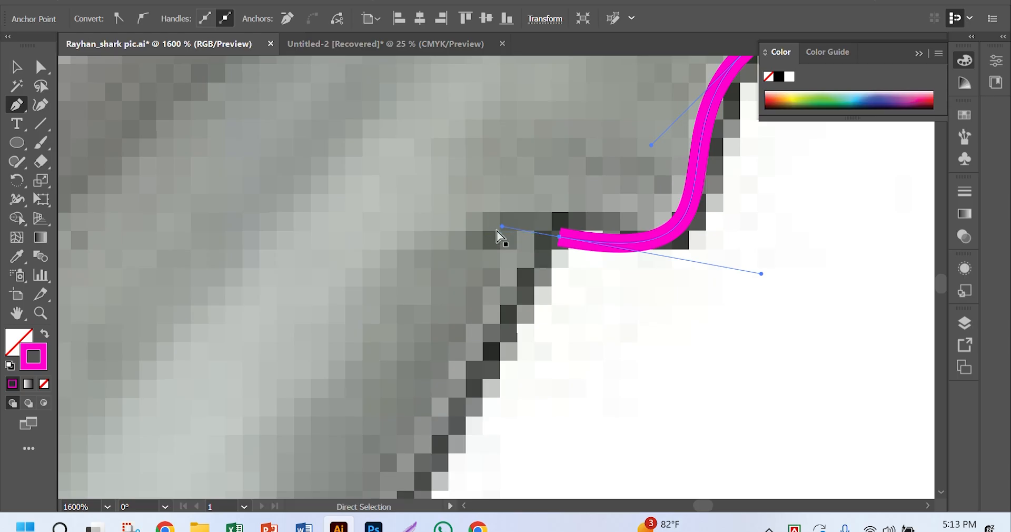
left_click_drag(503, 227, 542, 237)
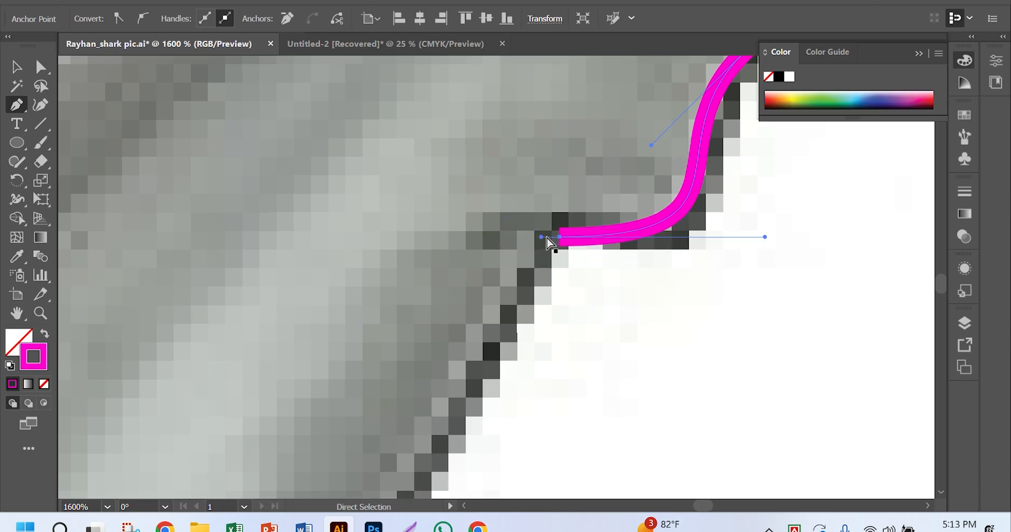
left_click_drag(766, 237, 779, 273)
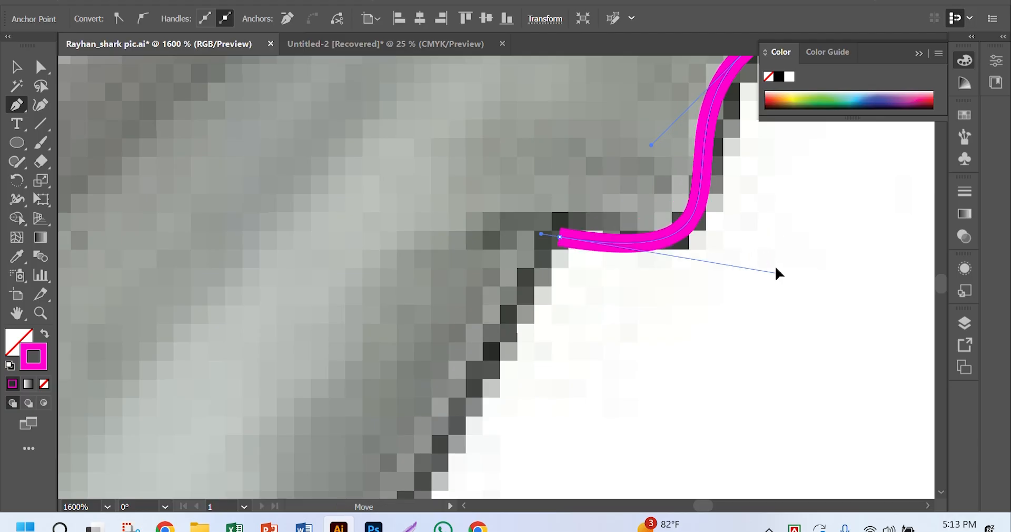
Try to trace the rear edge below the notch with a smooth anchor a short distance down.
scroll(454, 431, "down", 2)
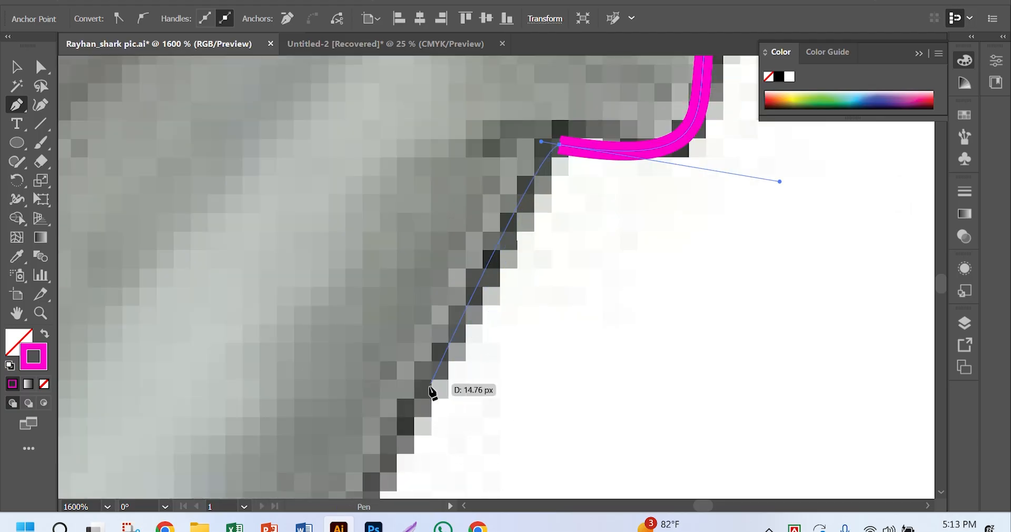
left_click_drag(430, 383, 375, 457)
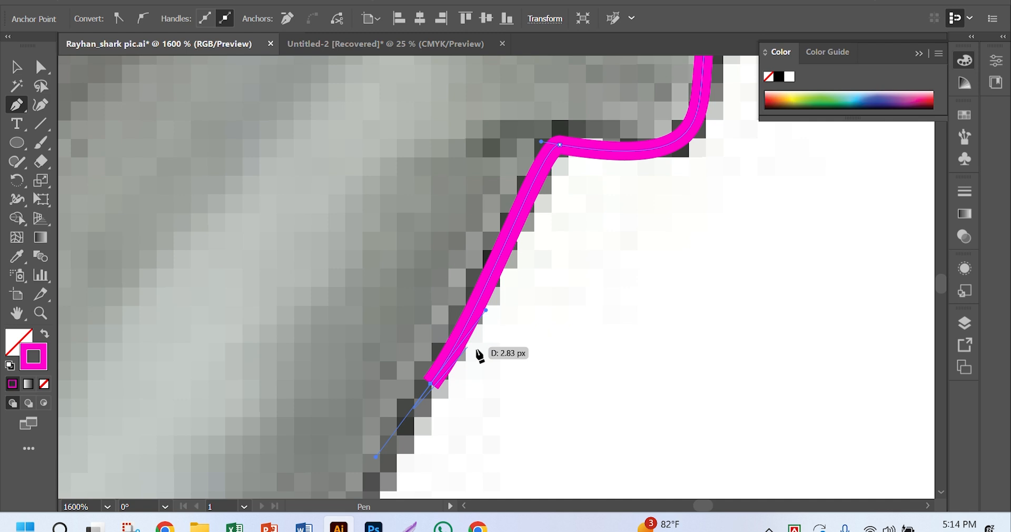
key("ctrl+z")
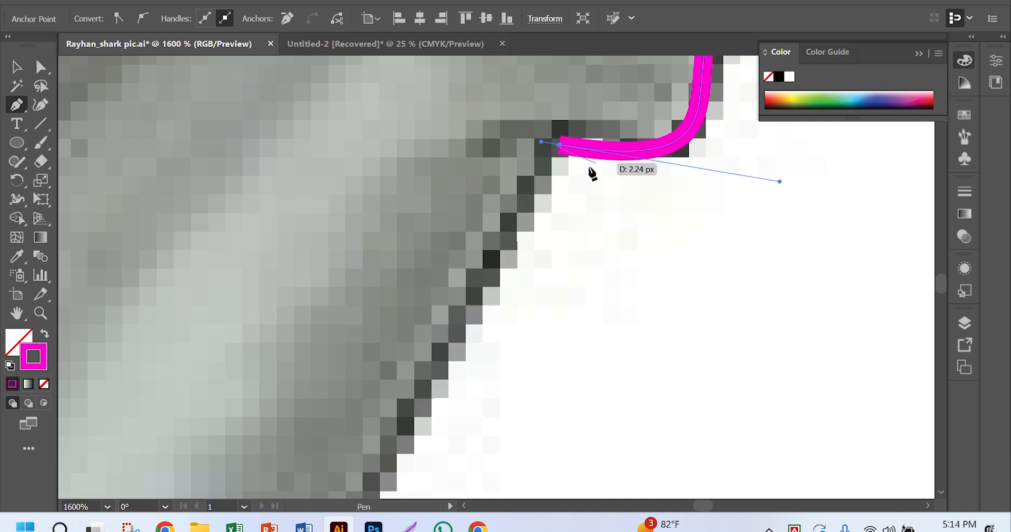
Redirect only the outgoing handle at the notch's inner corner downward along the tail lobe's rear edge.
key("alt")
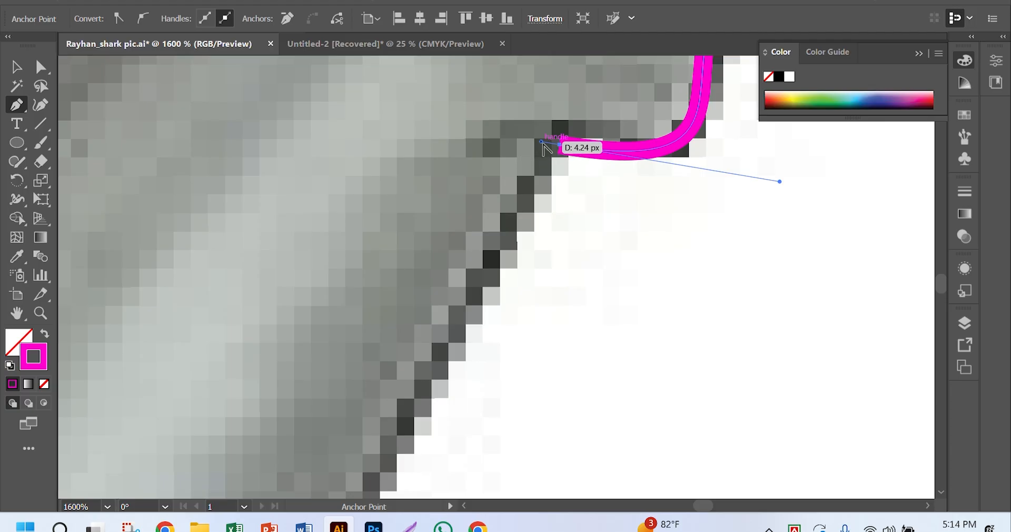
left_click_drag(543, 143, 535, 188)
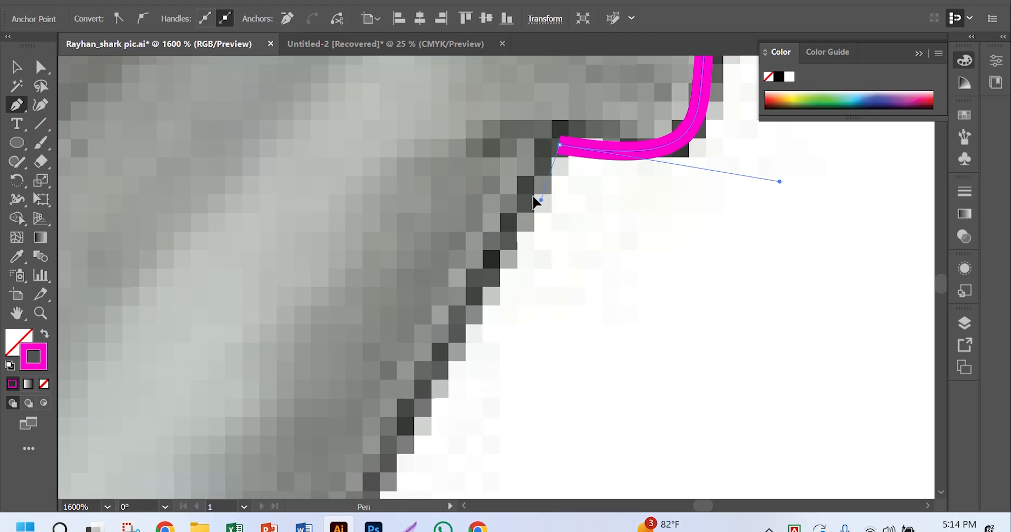
key("ctrl")
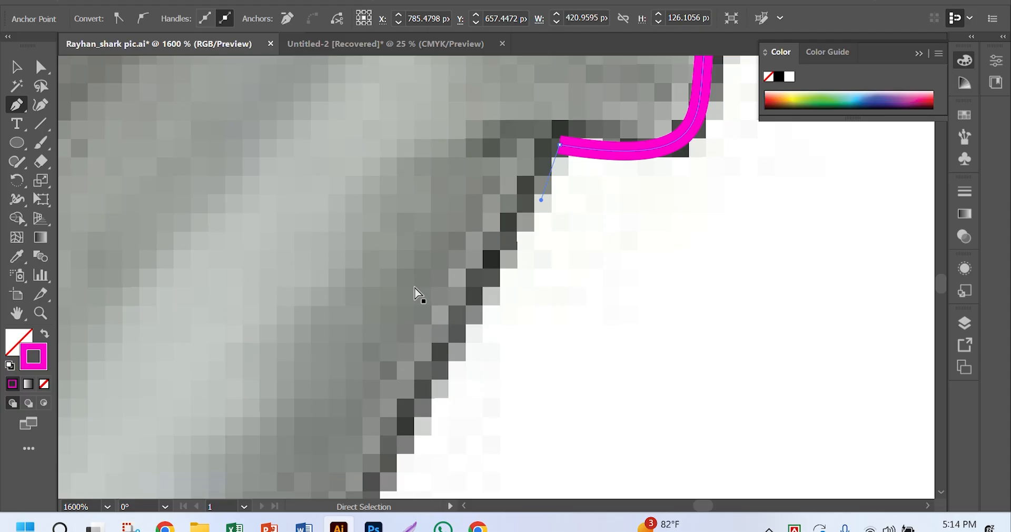
Trace the upper lobe's rear edge from the notch to a smooth anchor just above the tail fork.
key("ctrl+minus")
key("ctrl+minus")
key("ctrl+minus")
key("ctrl+minus")
key("ctrl+minus")
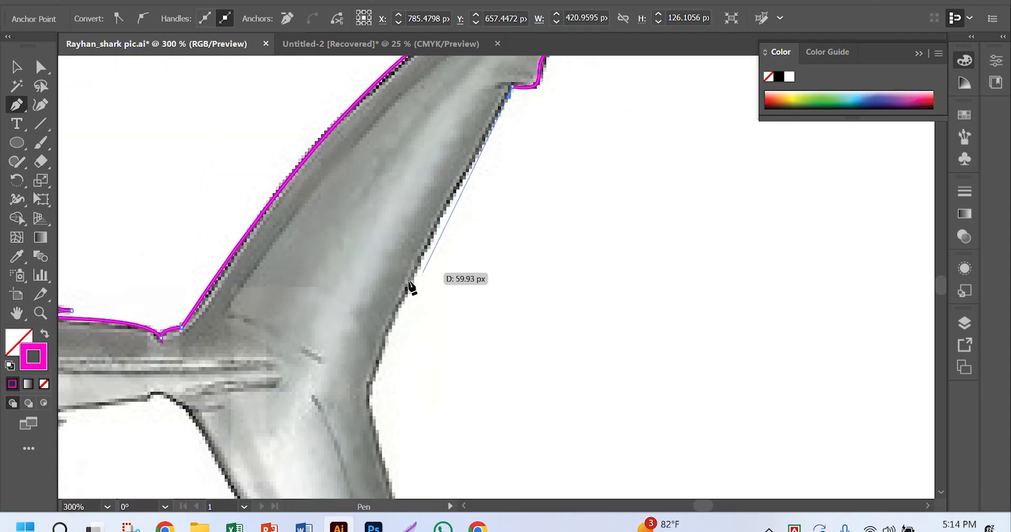
scroll(412, 288, "down", 2)
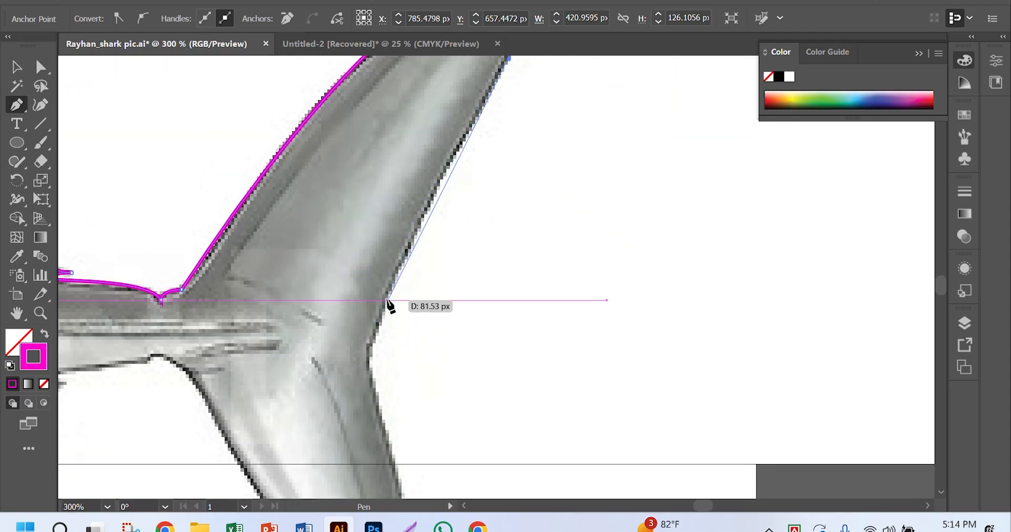
left_click_drag(388, 301, 362, 361)
scroll(468, 312, "up", 1)
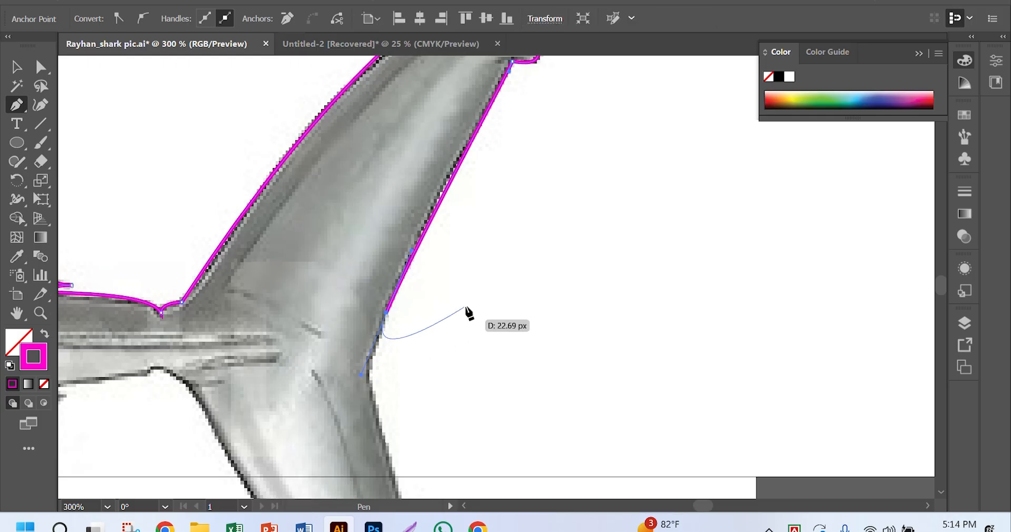
Undo the last path segment along the tail's upper lobe, back to the notch's inner corner.
scroll(468, 312, "up", 3)
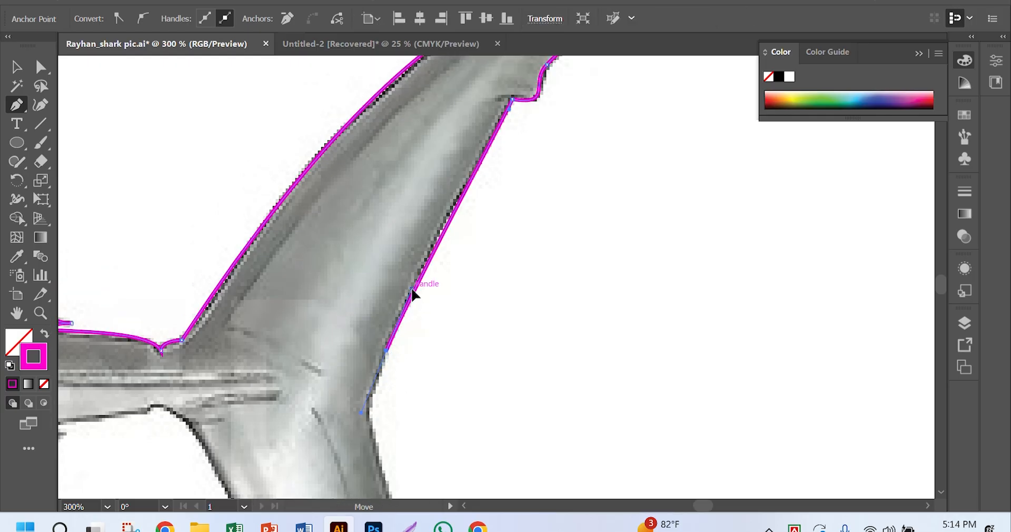
scroll(381, 368, "down", 4)
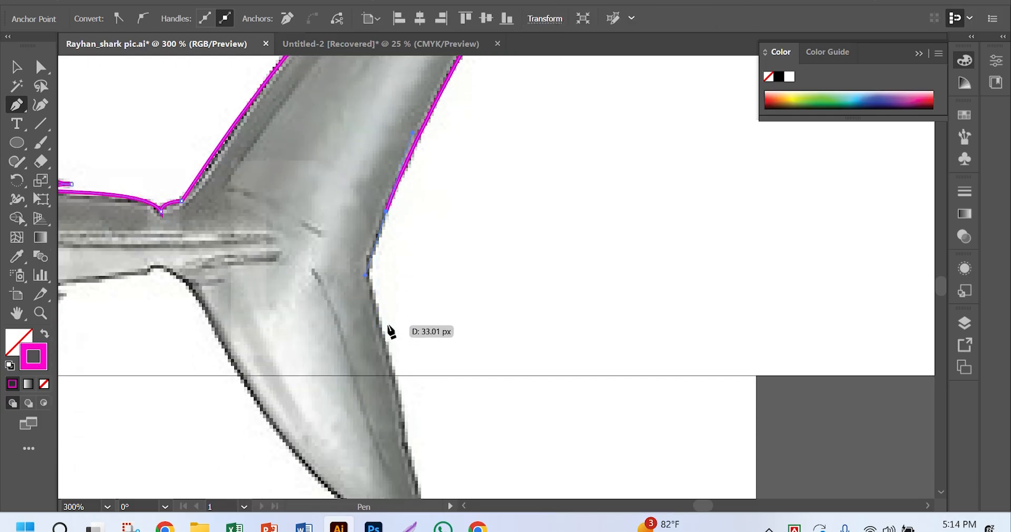
scroll(390, 331, "up", 1)
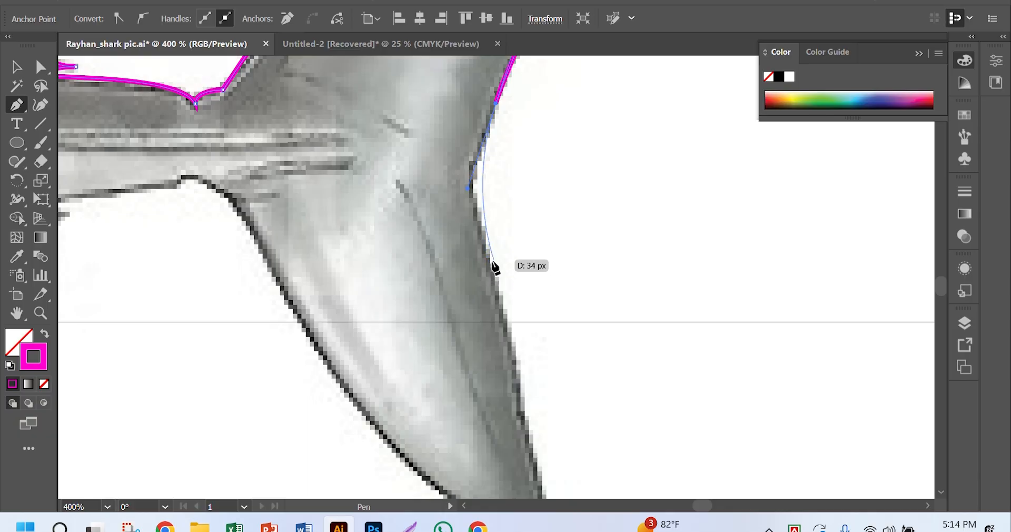
scroll(495, 269, "right", 2)
scroll(433, 270, "right", 1)
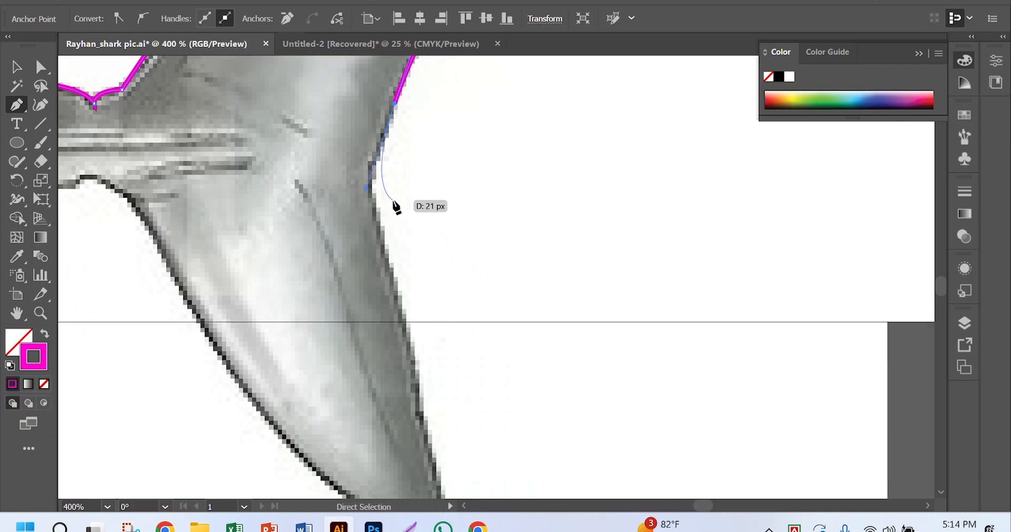
scroll(387, 211, "up", 1)
key("ctrl")
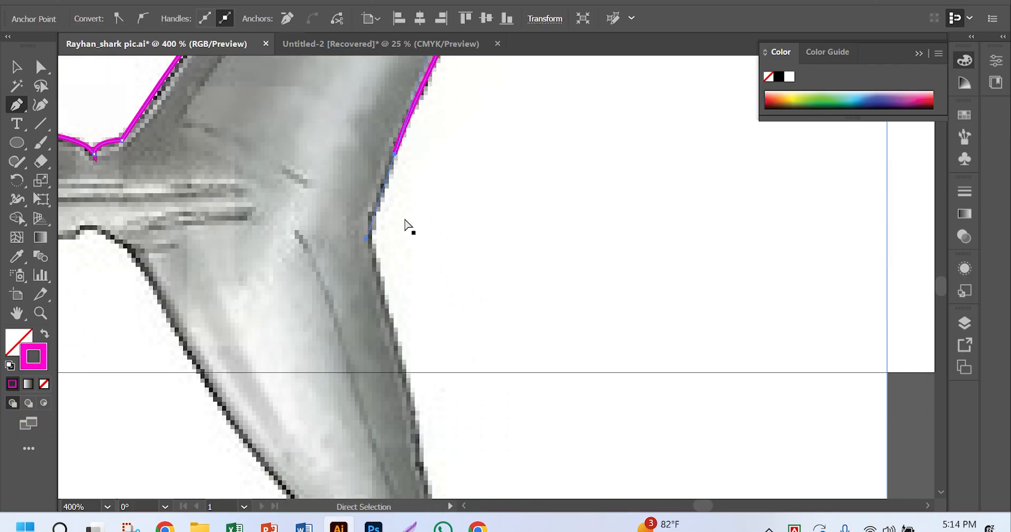
key("ctrl+z")
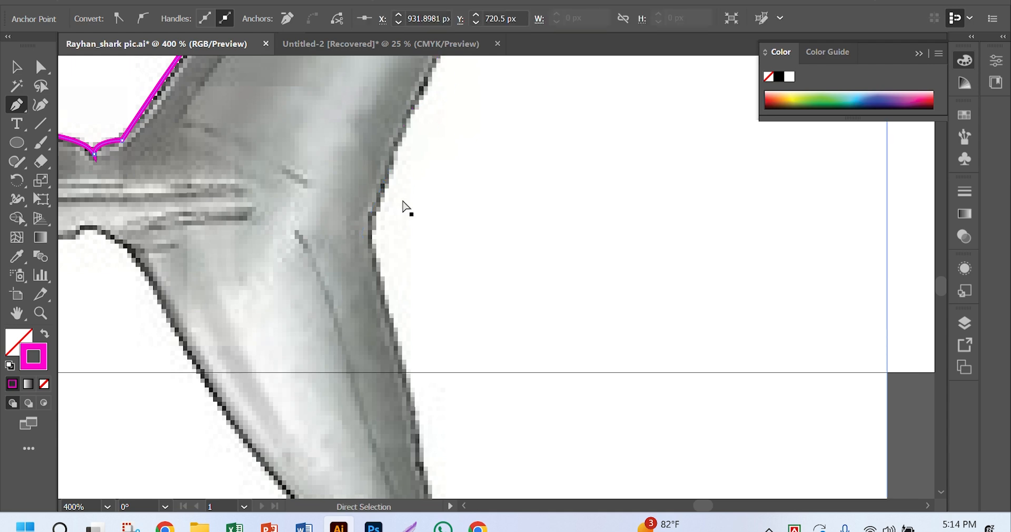
Retrace the upper lobe's rear edge from the notch to a smooth anchor just above the tail fork.
scroll(400, 187, "down", 5)
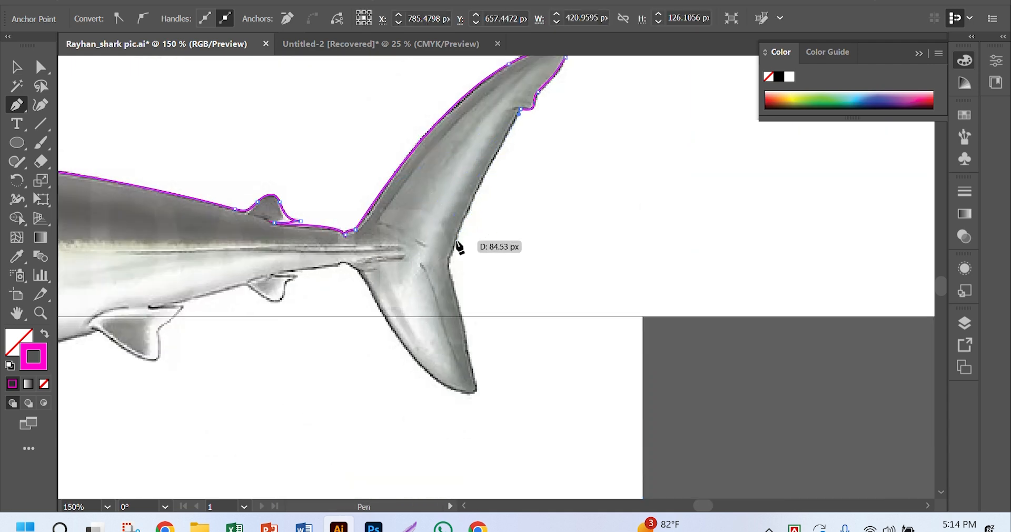
left_click(451, 260)
key("ctrl+z")
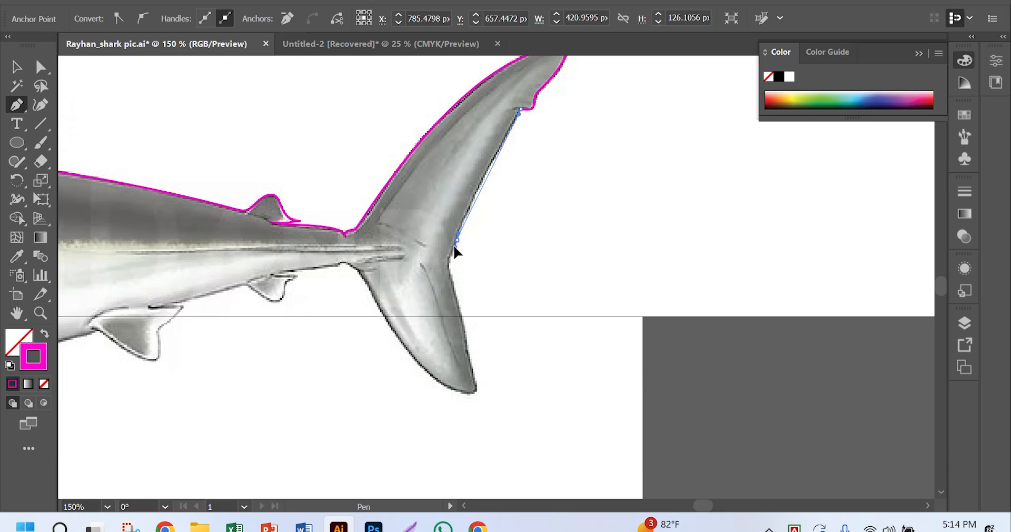
left_click_drag(453, 248, 453, 247)
left_click(461, 229, "ctrl")
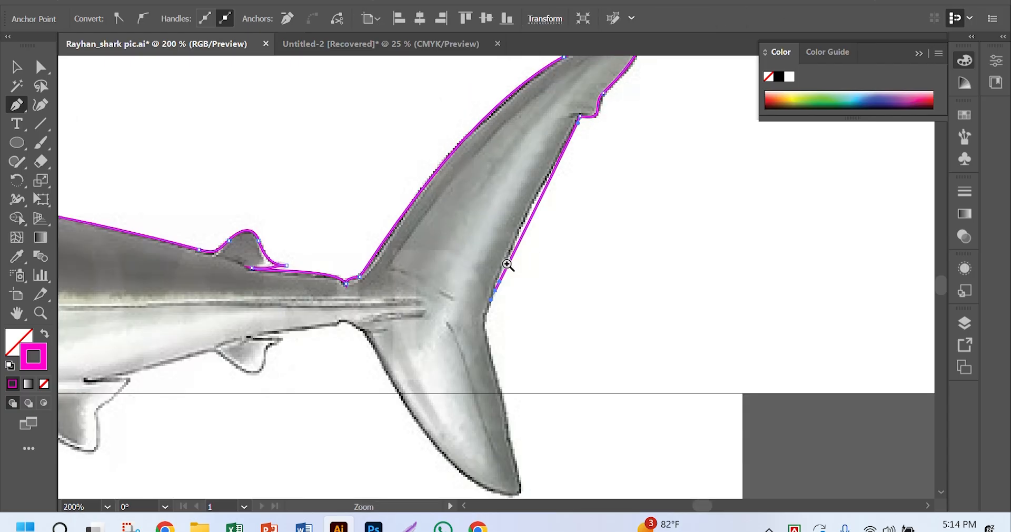
Lengthen the incoming handle of the anchor above the tail fork upward so the segment follows the lobe's rear edge.
left_click(506, 262, "ctrl")
left_click(500, 266, "ctrl")
left_click(497, 273, "ctrl")
left_click(487, 318, "ctrl")
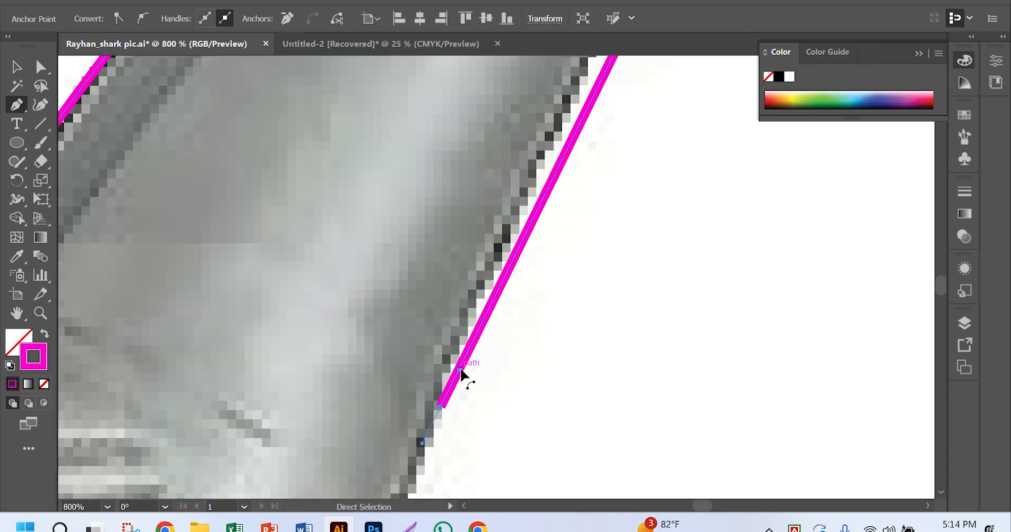
left_click_drag(460, 371, 542, 130)
key("ctrl+minus")
key("ctrl+minus")
key("ctrl+minus")
key("ctrl+minus")
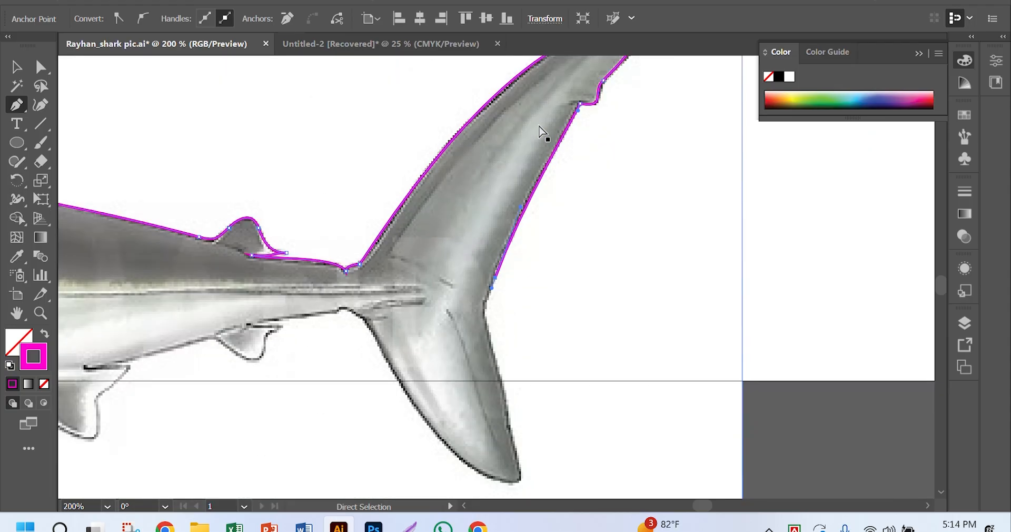
Curve the path around the tail fork to a smooth anchor just below it on the lower lobe.
left_click(534, 297)
left_click(470, 316)
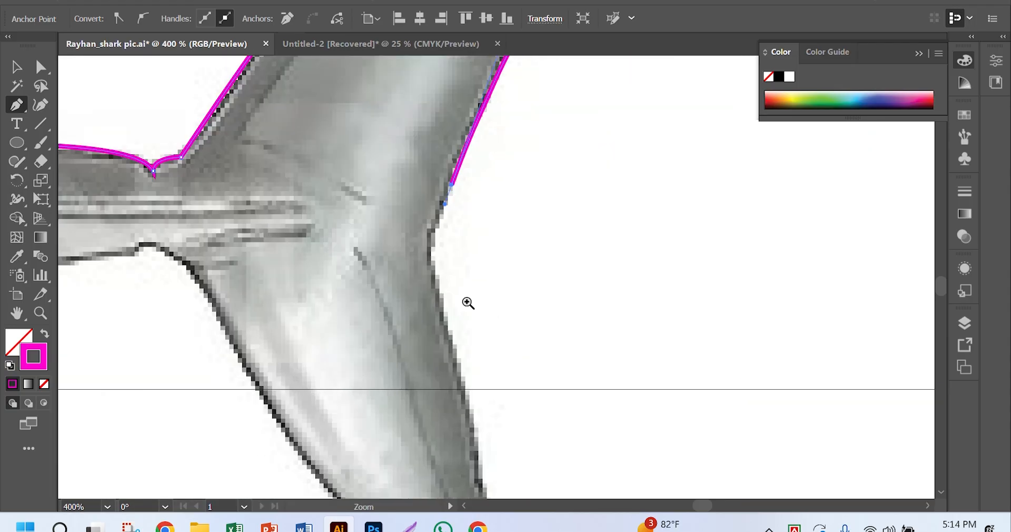
left_click_drag(438, 276, 451, 333)
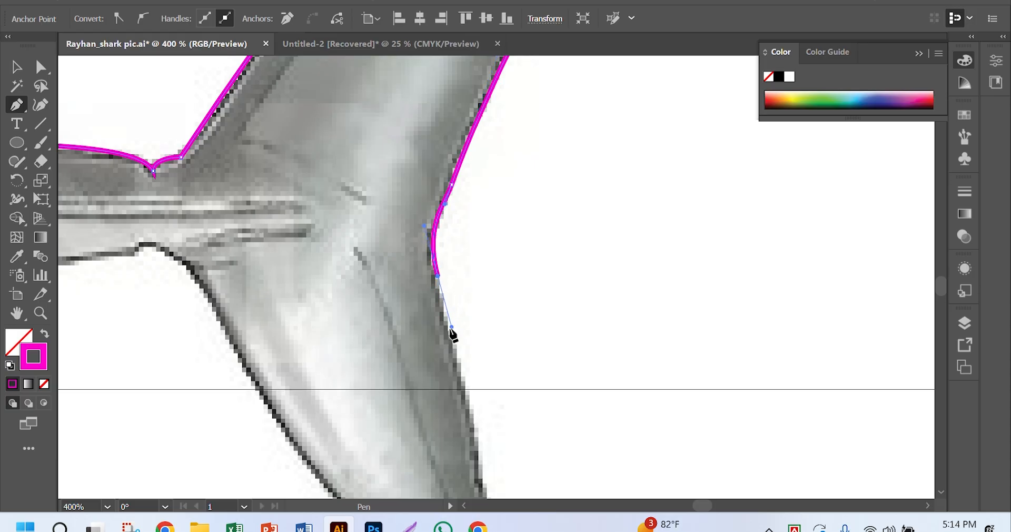
Trace the lower lobe's rear edge with two smooth anchors, one about midway and one just above the tip.
scroll(445, 342, "down", 5)
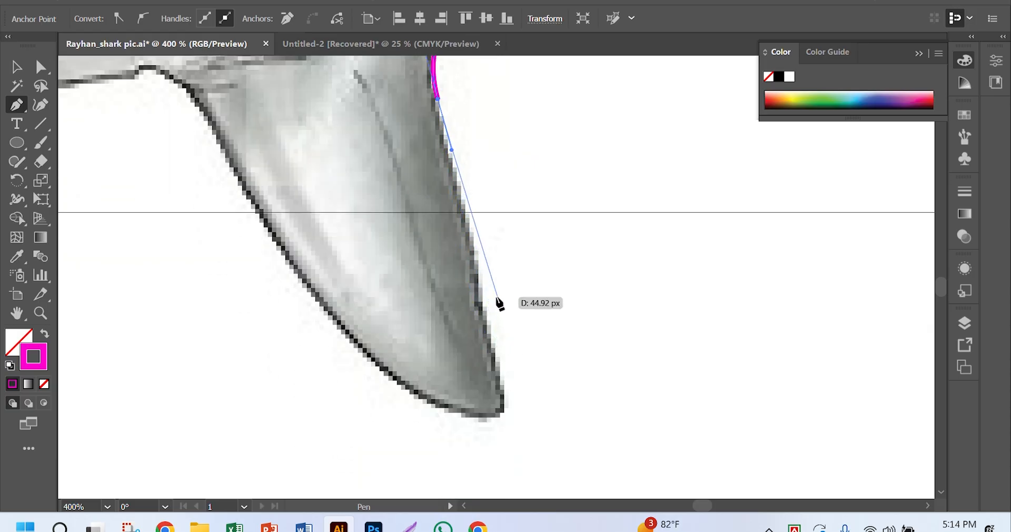
left_click(464, 212)
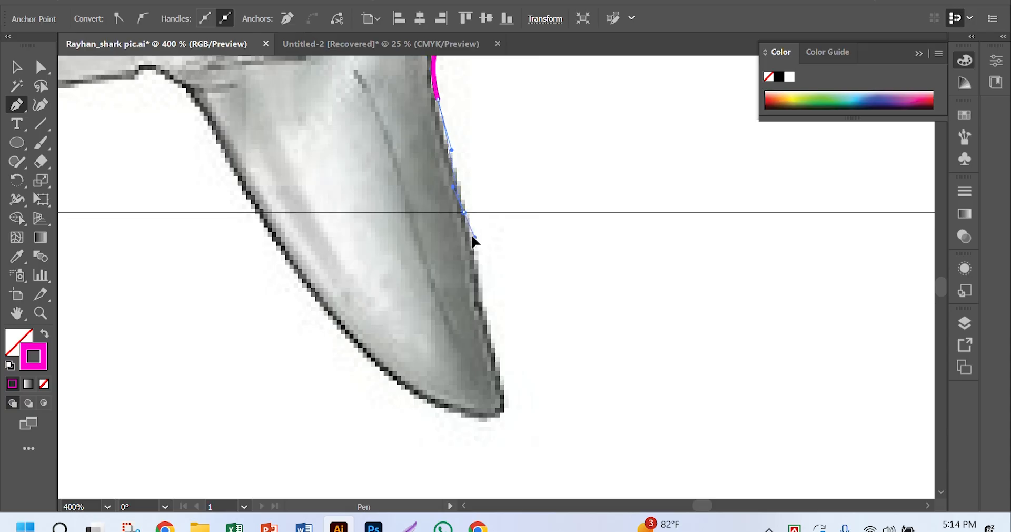
left_click(476, 253)
scroll(479, 278, "down", 1)
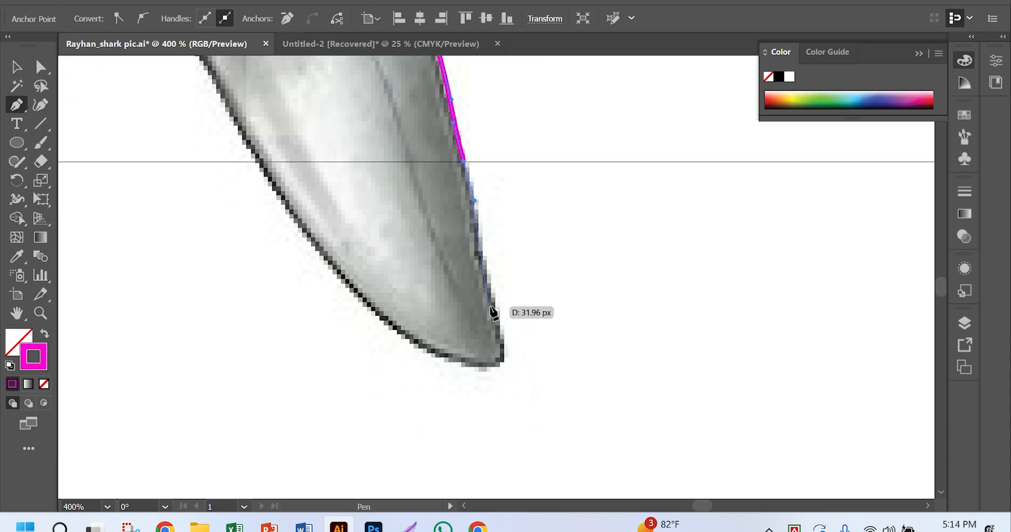
left_click(495, 301)
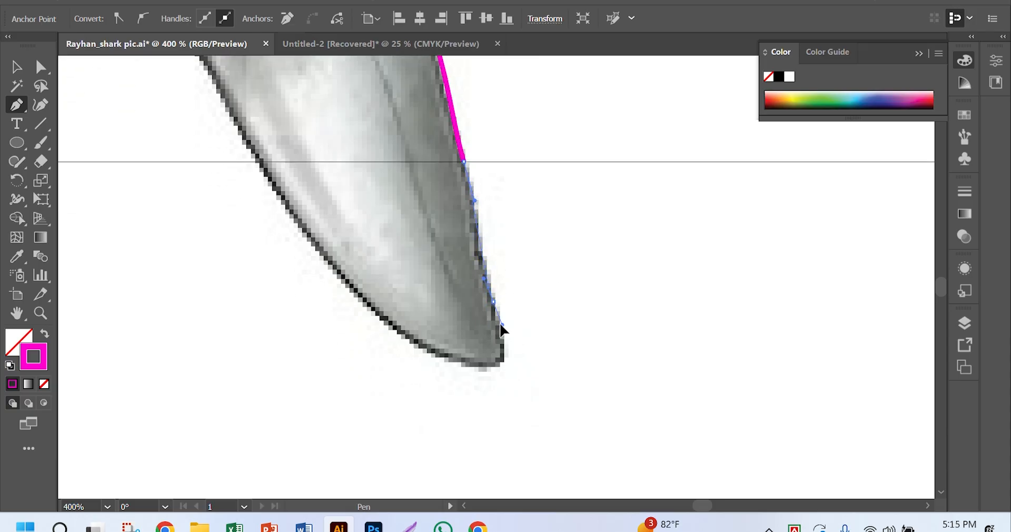
Round the lower lobe's tip with a smooth anchor on its underside and tilt the handles slightly to follow the edge.
scroll(501, 330, "down", 1)
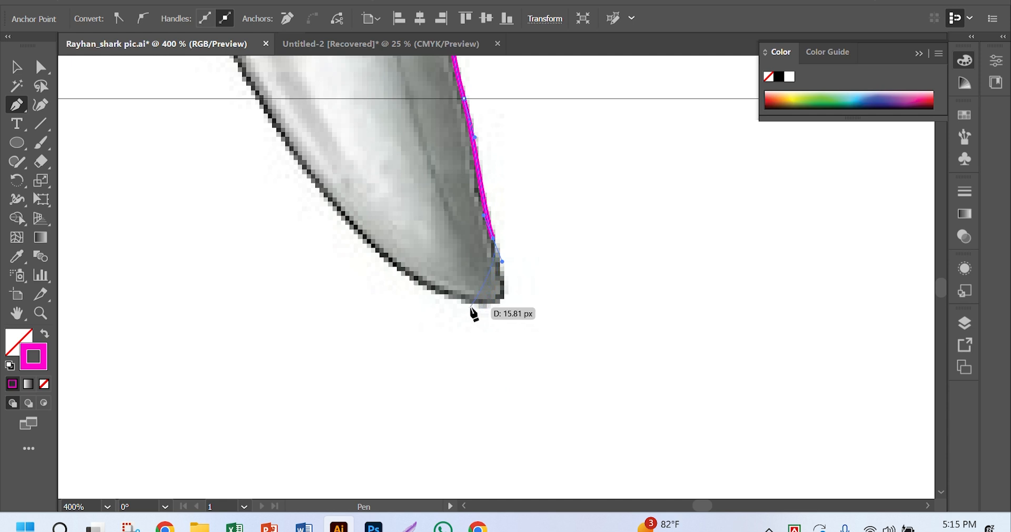
left_click_drag(466, 303, 415, 289)
key("ctrl")
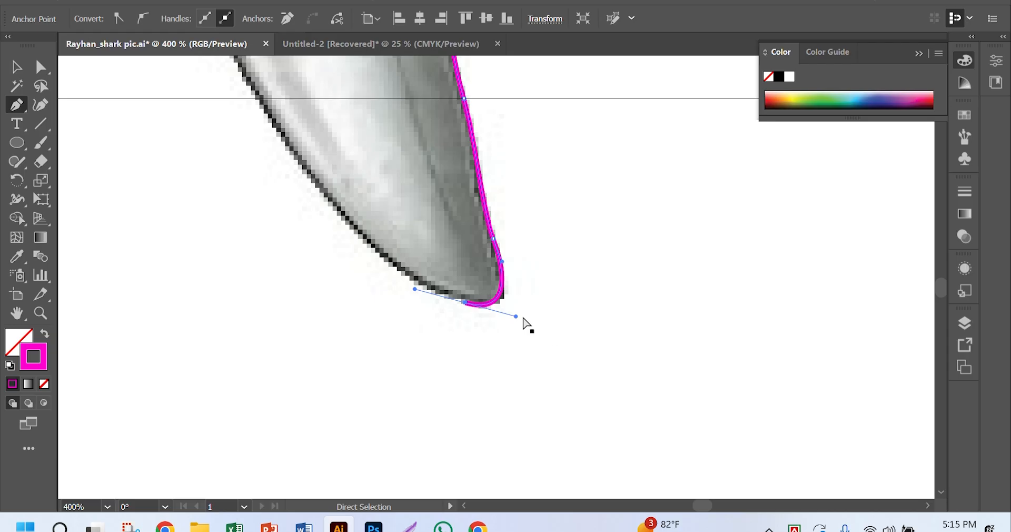
mouse_move(517, 317)
left_mouse_down()
mouse_move(519, 337)
mouse_move(516, 323)
left_mouse_up()
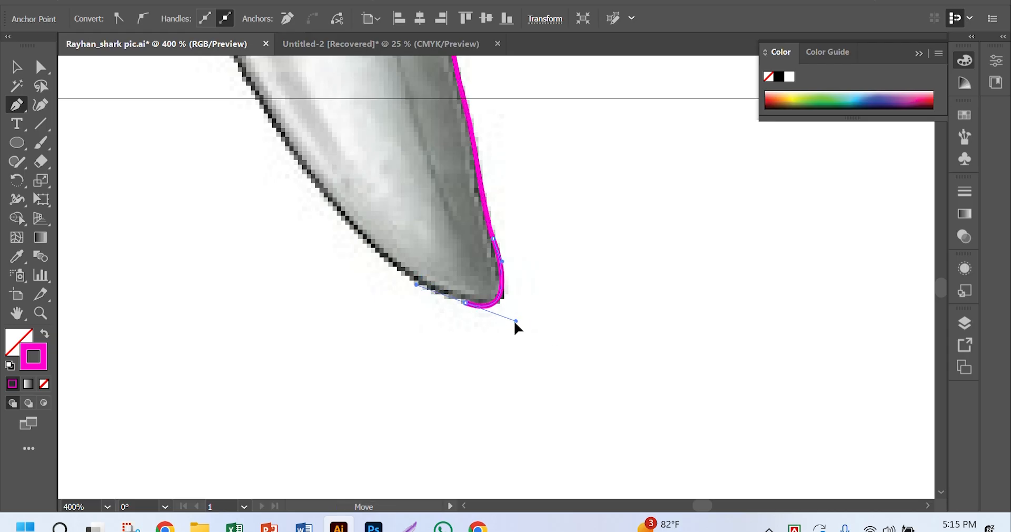
Trace the lower lobe's front edge up to a smooth anchor near the body and lengthen its incoming handle to fit the curve.
scroll(399, 305, "left", 2)
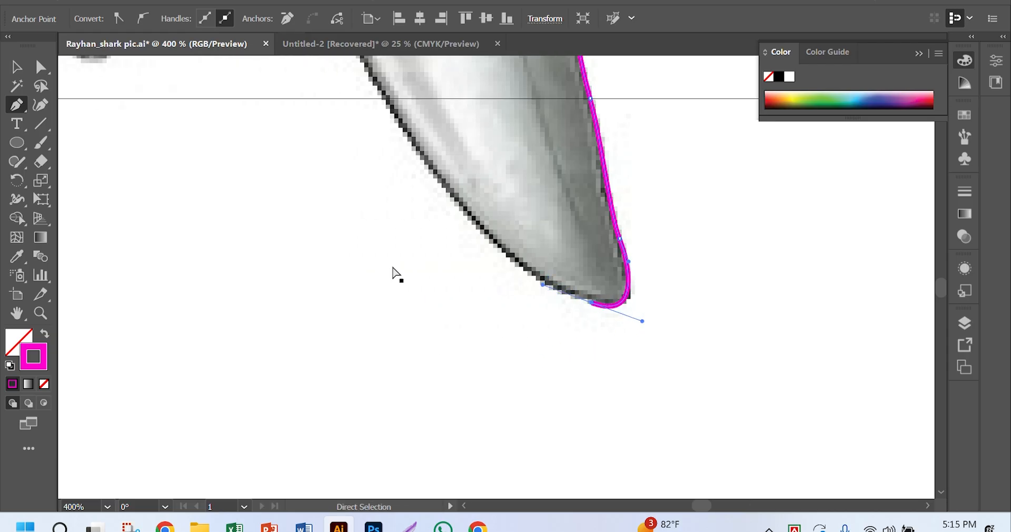
scroll(480, 293, "up", 2)
scroll(479, 292, "up", 3)
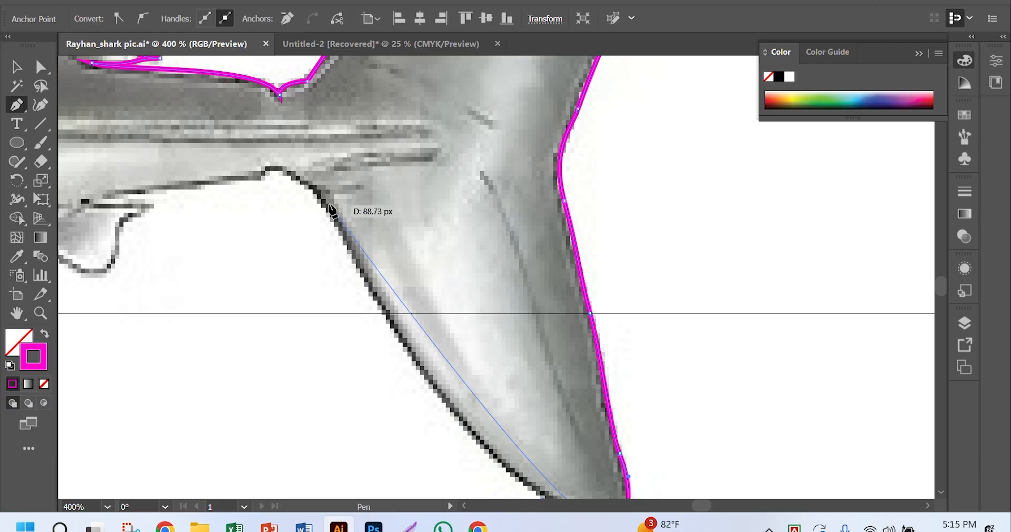
left_click(321, 203)
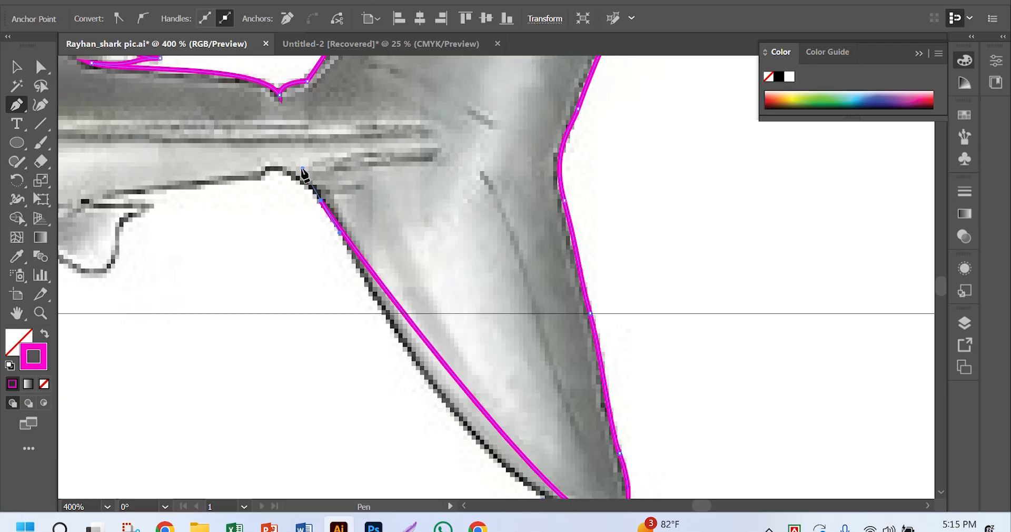
scroll(418, 252, "down", 5)
scroll(426, 253, "up", 2)
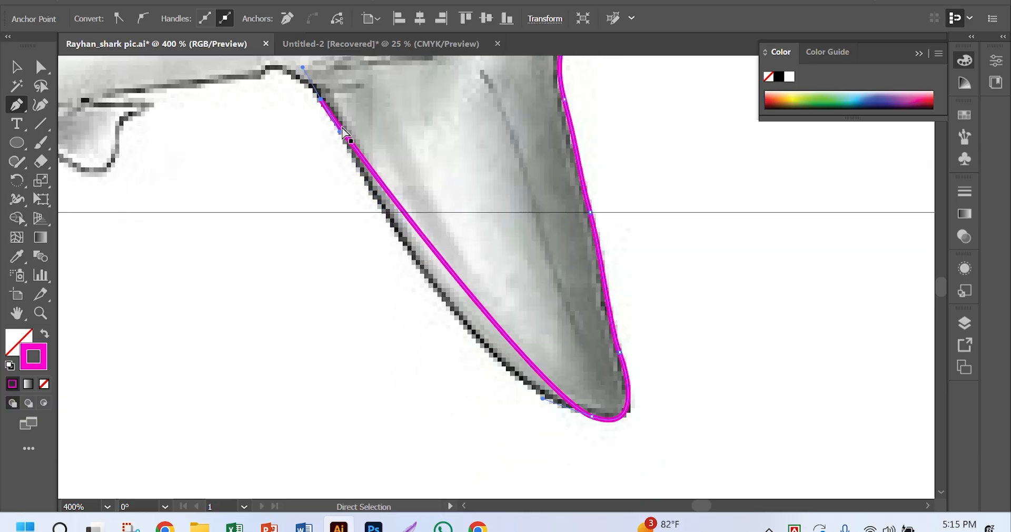
left_click_drag(340, 132, 445, 344)
Curve the path over the hollow in front of the lower lobe to a smooth anchor on the tail base's underside.
scroll(340, 277, "left", 1)
scroll(361, 251, "left", 5)
scroll(402, 251, "up", 4)
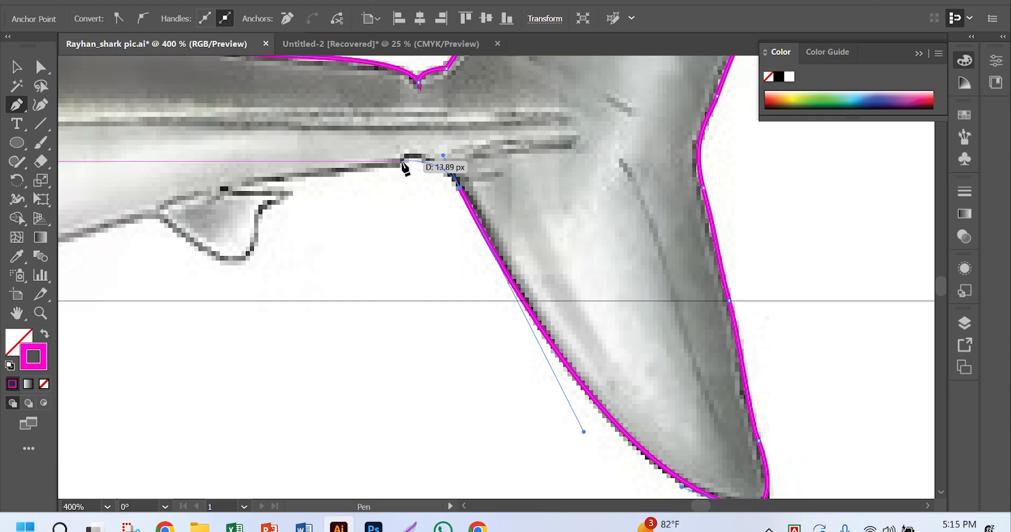
left_click_drag(402, 161, 396, 176)
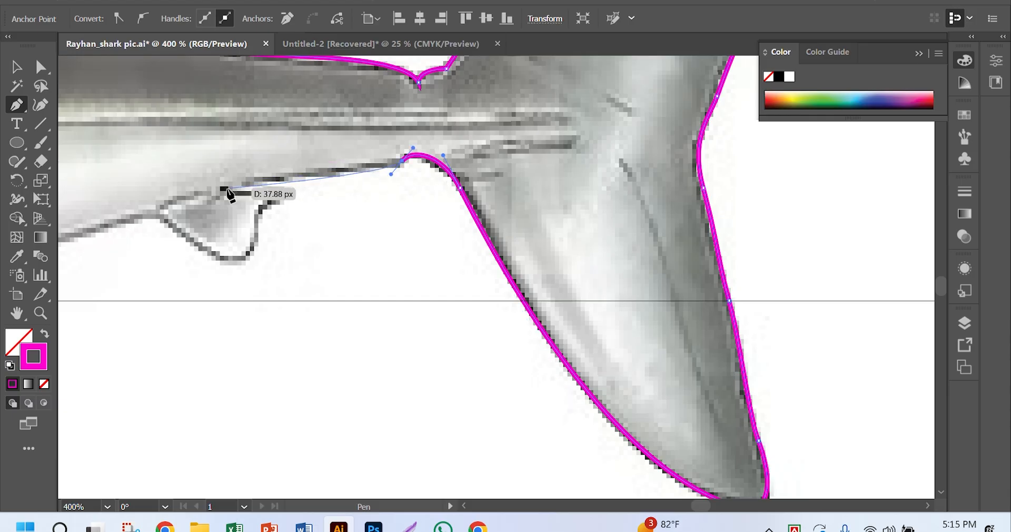
Trace the underside to the small rear fin, outline its trailing tip and lower edge, and shorten the last anchor's outgoing handle.
left_click_drag(223, 188, 281, 197)
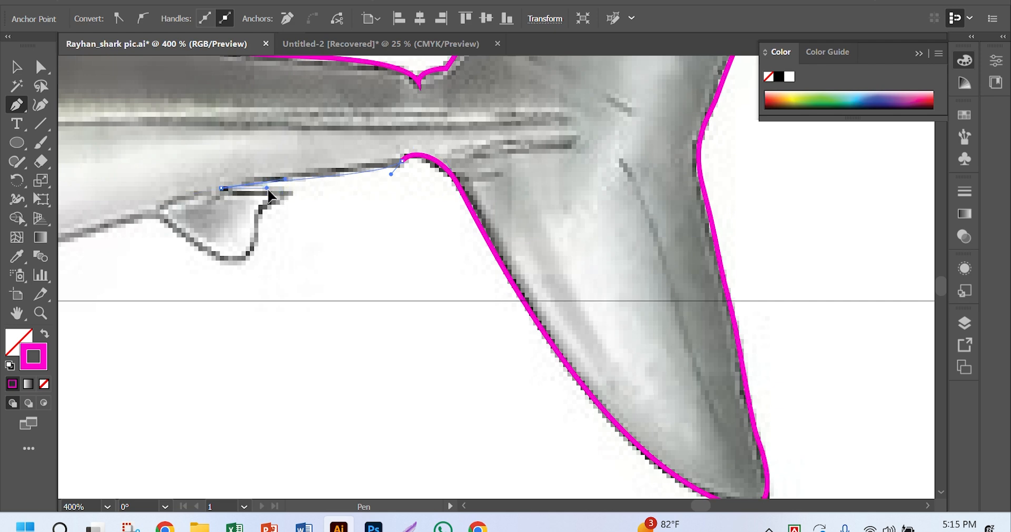
left_click_drag(270, 196, 295, 195)
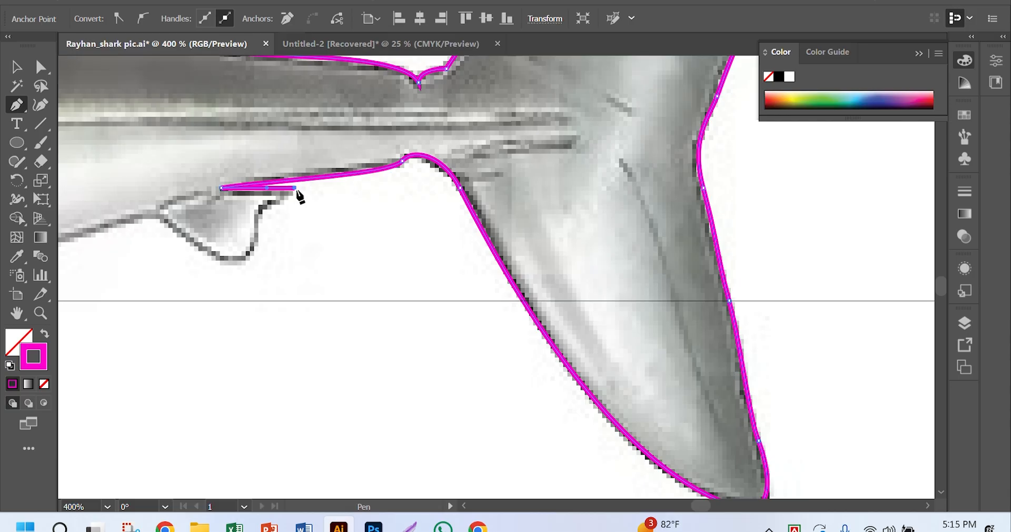
left_click_drag(297, 191, 251, 211)
left_click_drag(245, 258, 137, 214)
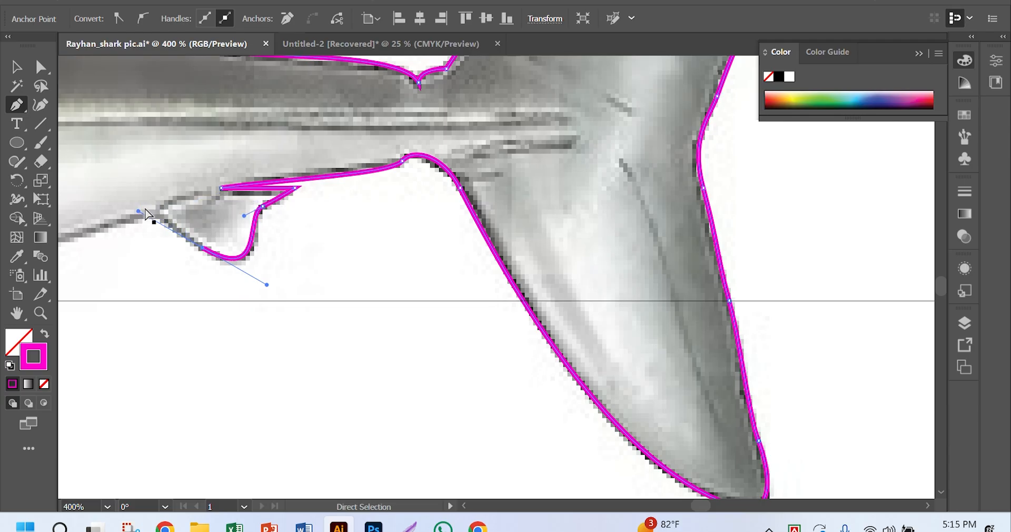
left_click_drag(139, 211, 181, 234)
Continue the path past the small fin's front base to a smooth anchor on the belly, aligning its handles with the edge.
scroll(149, 221, "left", 6)
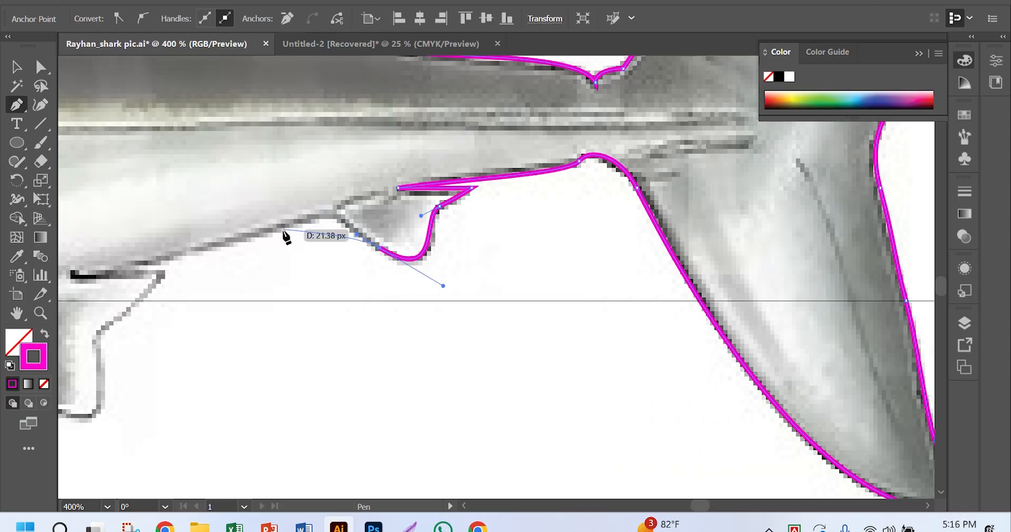
left_click_drag(275, 226, 205, 253)
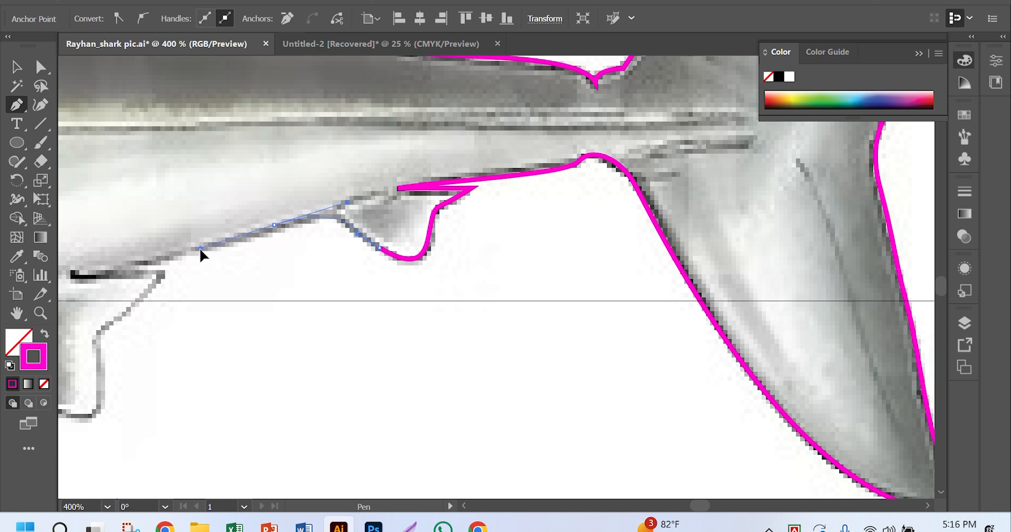
left_click_drag(202, 253, 203, 249)
End the path and discard the unfinished magenta trace, leaving the shark photo without an outline.
scroll(261, 269, "left", 5)
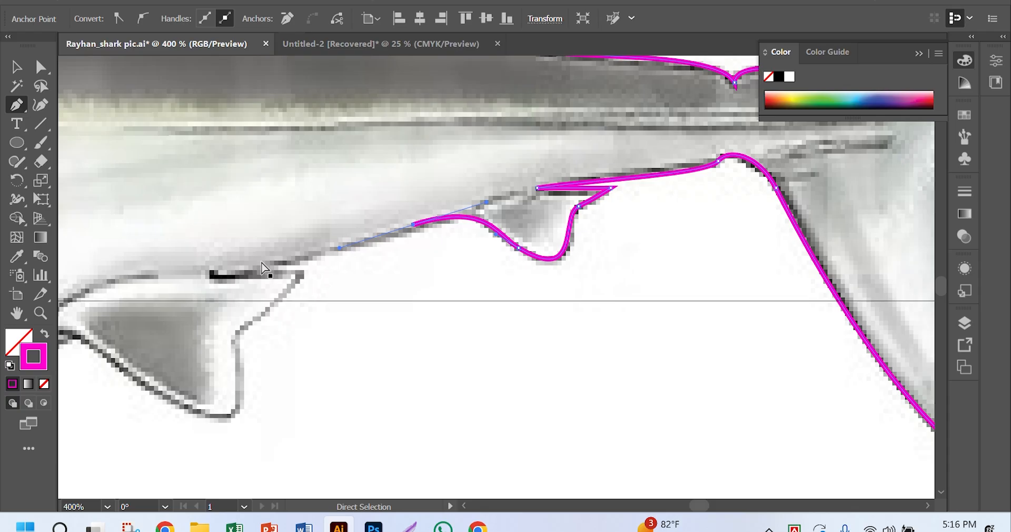
scroll(262, 269, "down", 4)
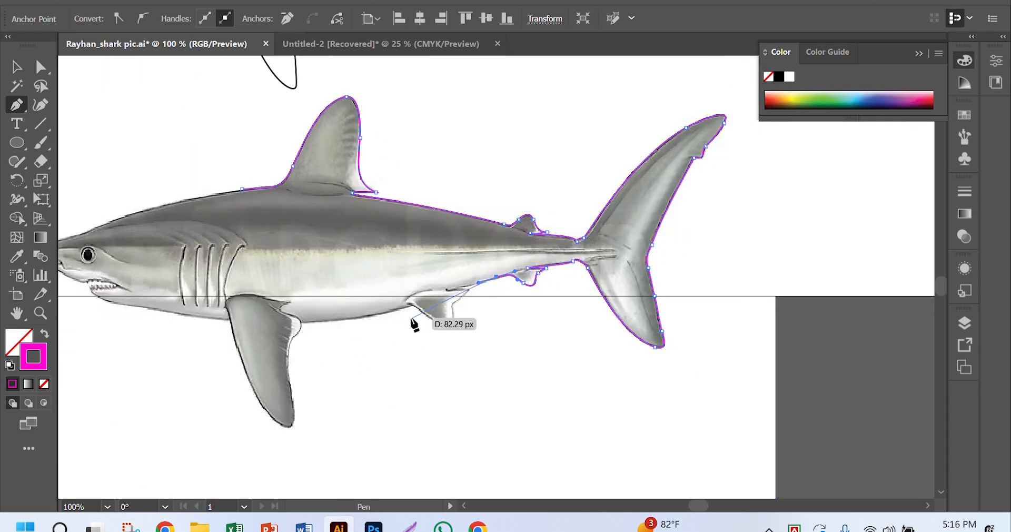
key("Escape")
left_click(320, 338, "ctrl")
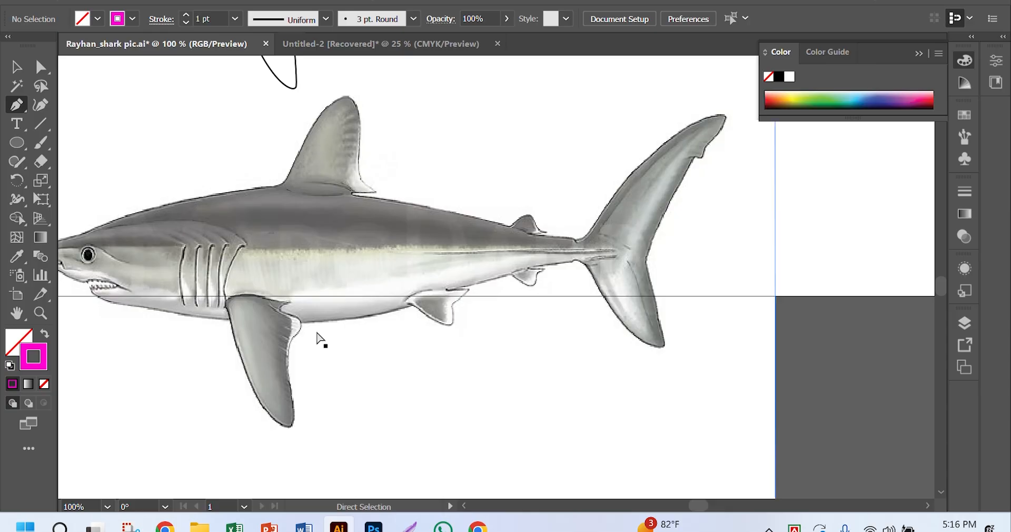
key("ctrl+minus")
key("ctrl+minus")
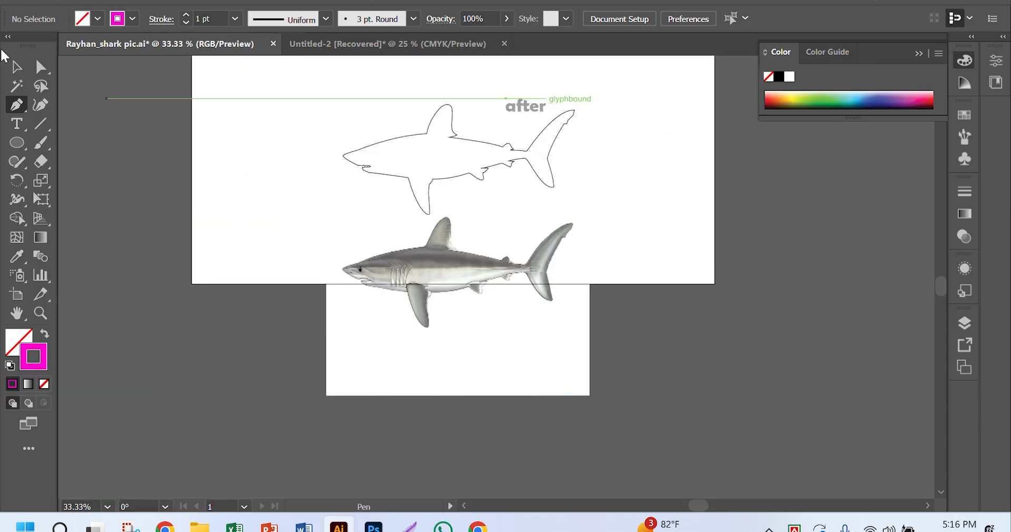
Delete the shark photo below the black outline and the "after" label above it.
left_click(16, 66)
left_click(508, 282)
key("Delete")
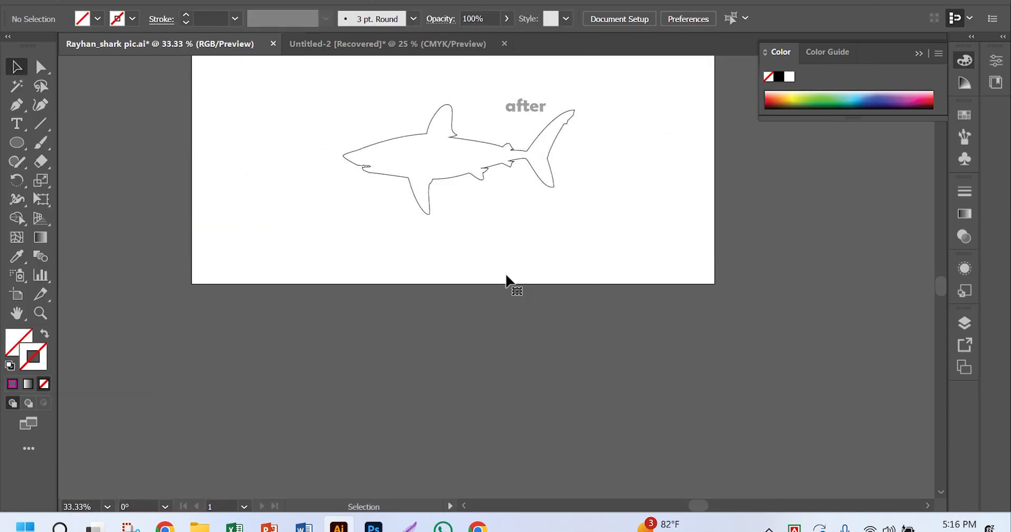
scroll(568, 205, "up", 3)
left_click_drag(530, 238, 266, 154)
key("Delete")
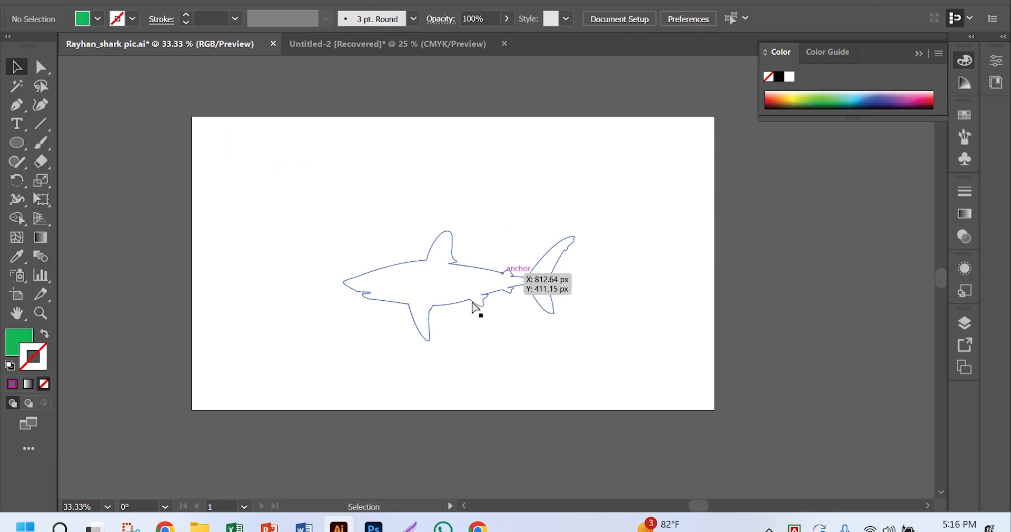
Shift the shark outline slightly to the right and swap its fill and stroke to make a solid black silhouette.
key("ctrl+plus")
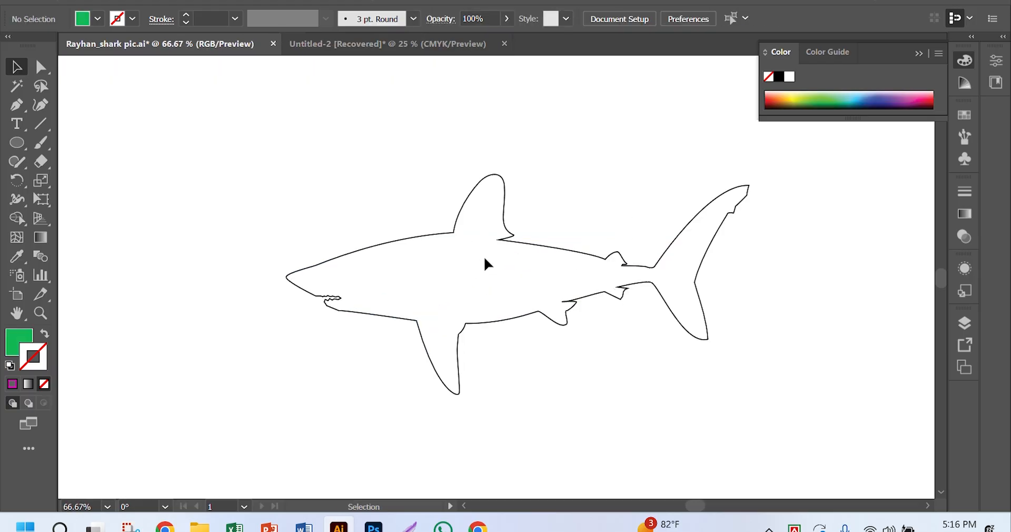
left_click(608, 258)
left_click(519, 269, "ctrl")
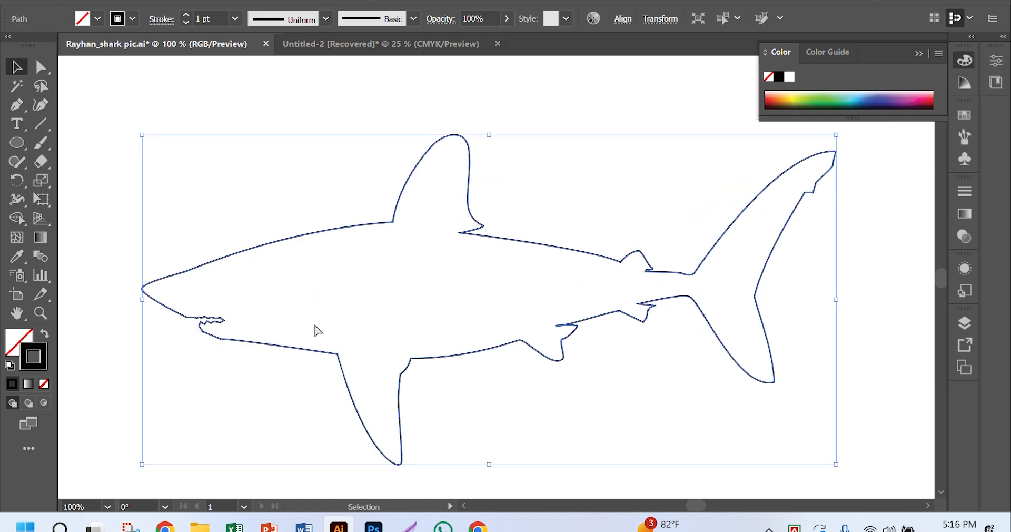
left_click_drag(391, 290, 428, 290)
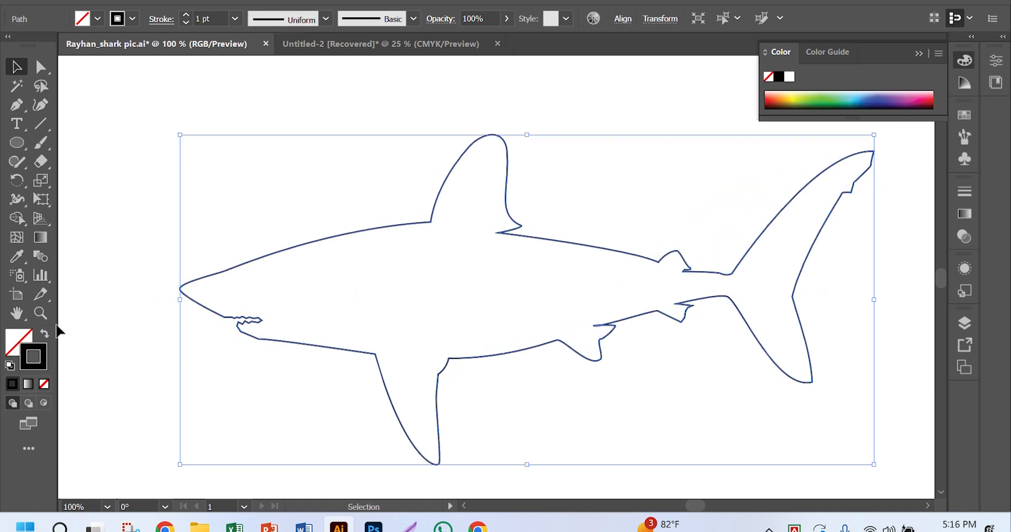
left_click(45, 337)
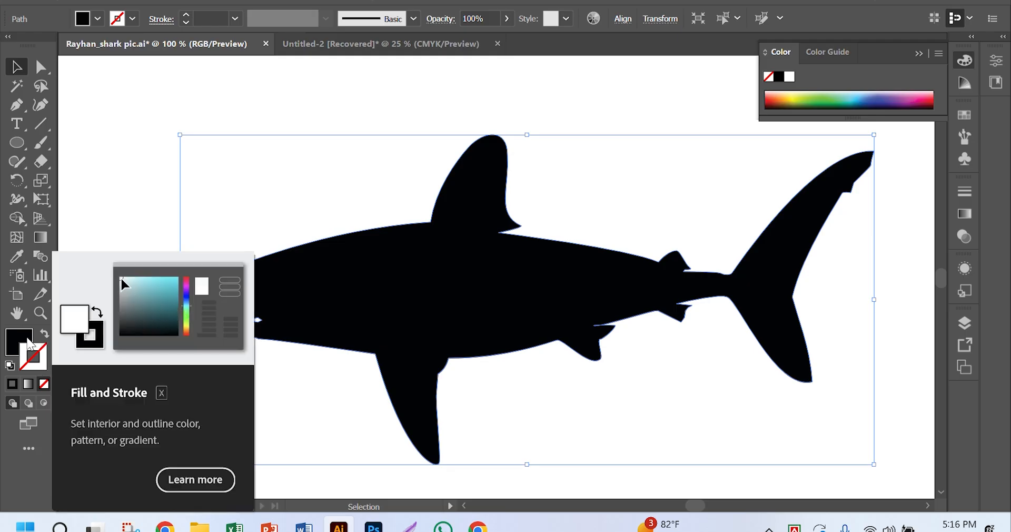
left_click(36, 356)
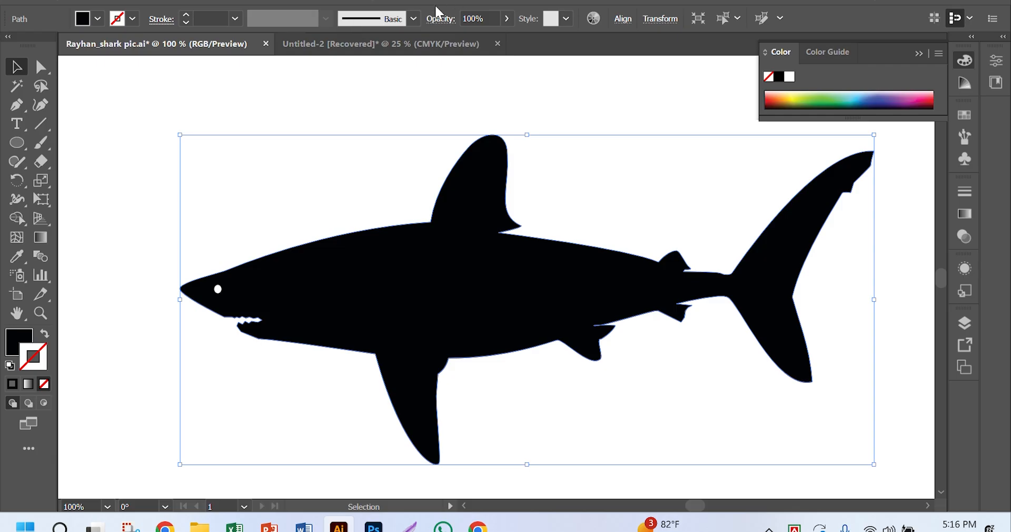
Set the shark silhouette's fill colour to hex 0AB4E8.
double_click(12, 340)
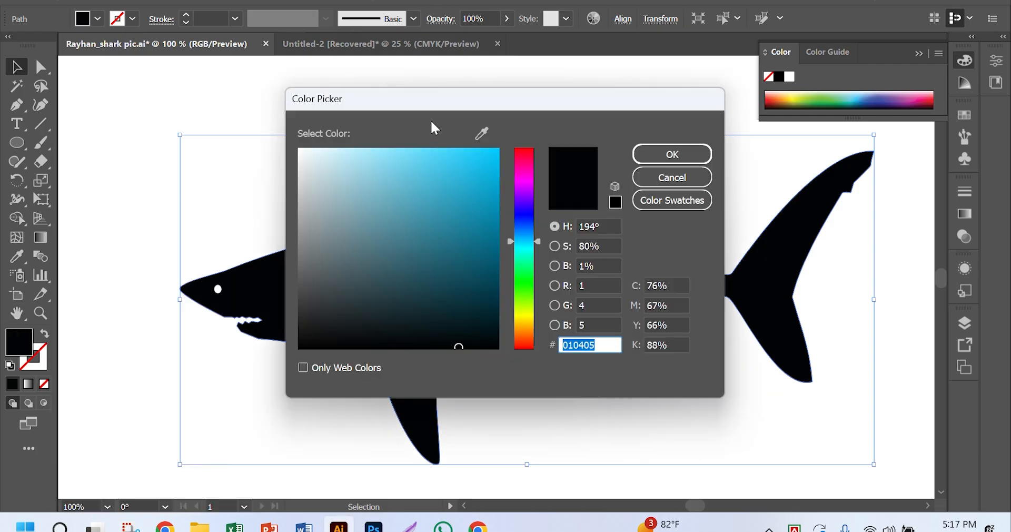
type("0AB4E8")
left_click(672, 154)
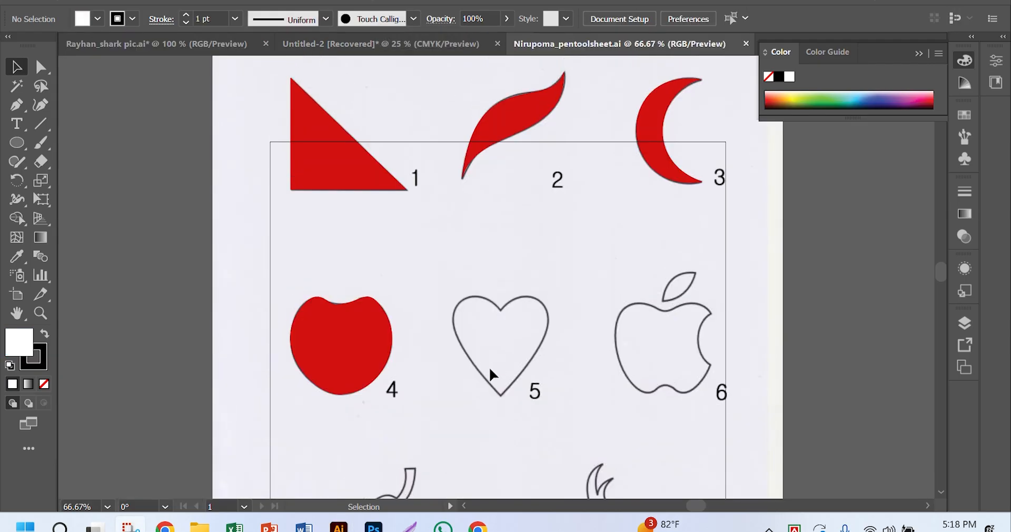
On the pen tool practice sheet, move the red triangle left off outline 1 and the red leaf shape below outline 2.
scroll(493, 353, "up", 2)
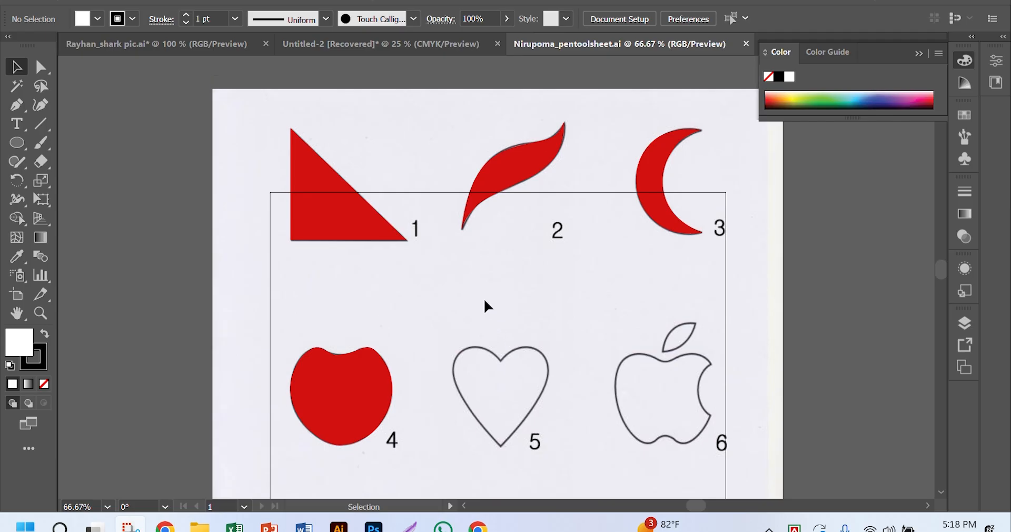
left_click(333, 213)
left_click_drag(340, 197, 150, 210)
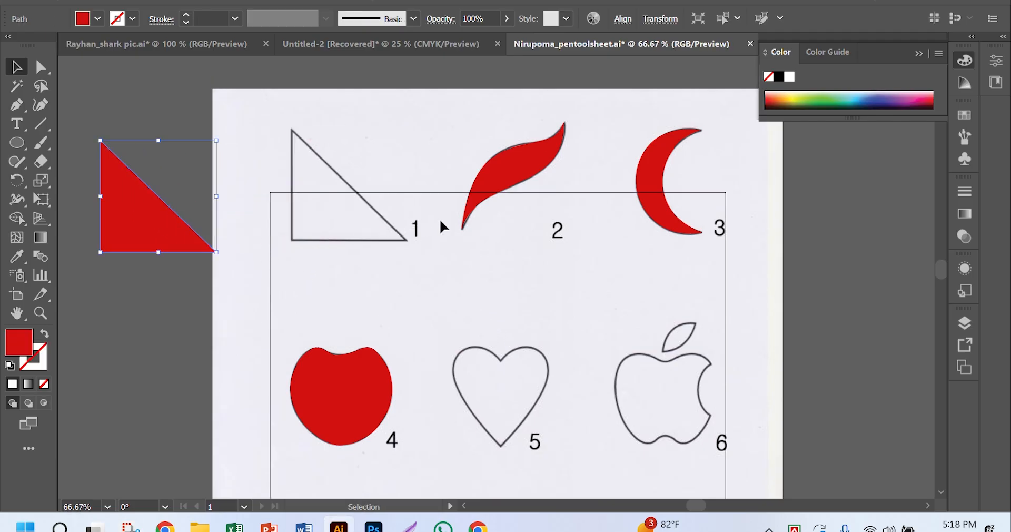
scroll(443, 223, "right", 2)
left_click(460, 177)
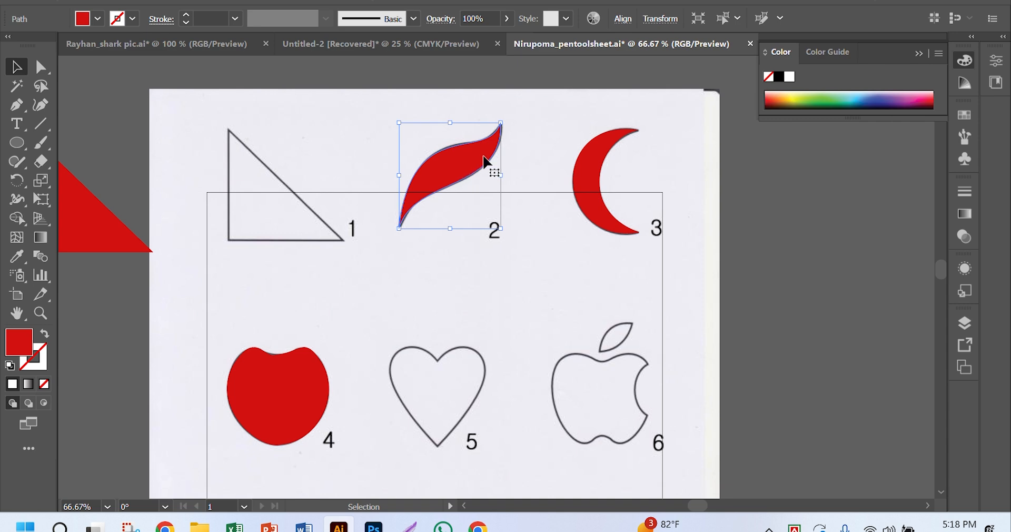
left_click_drag(471, 164, 442, 276)
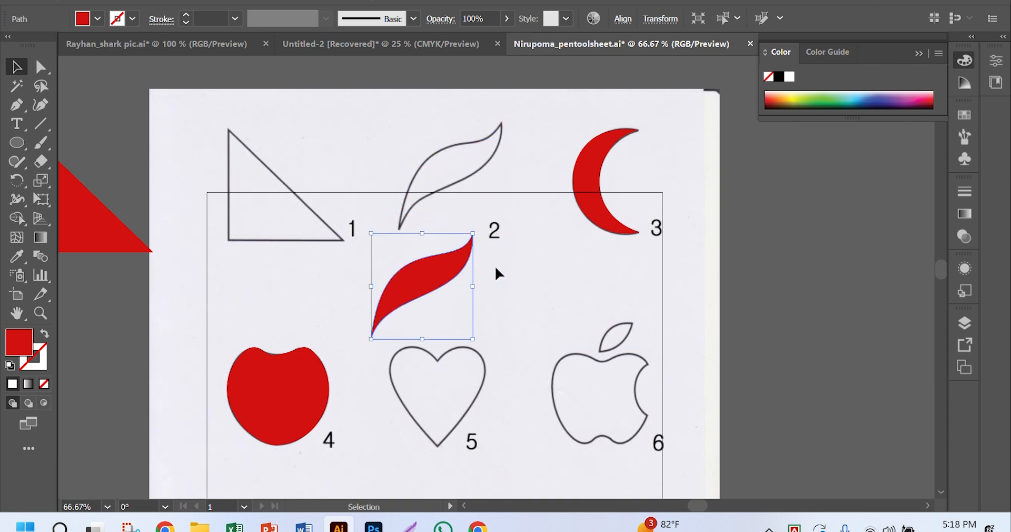
Examine the direction handles on the lower and upper tip anchors of the red leaf shape.
left_click(495, 265)
key("ctrl+space")
left_click(404, 271)
left_click(528, 270)
left_click(481, 312)
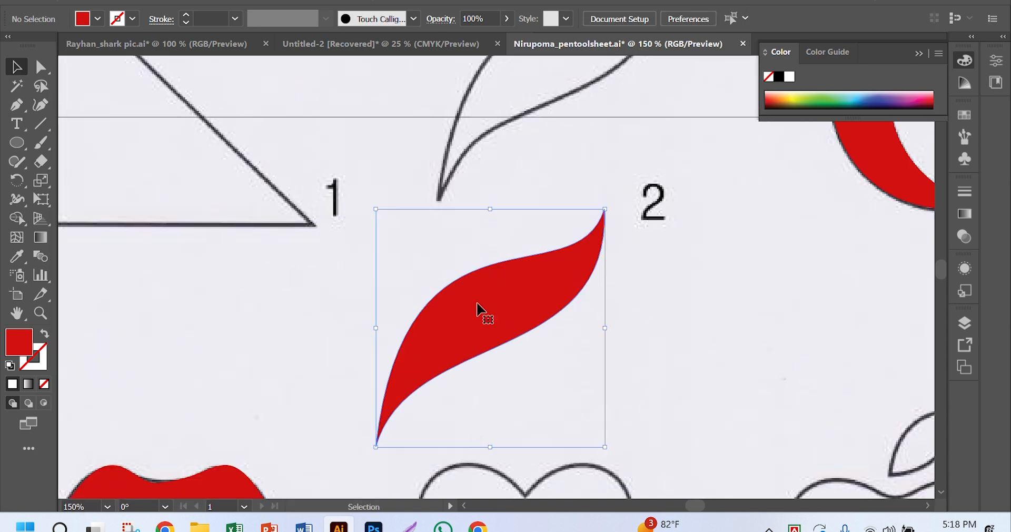
left_click(41, 67)
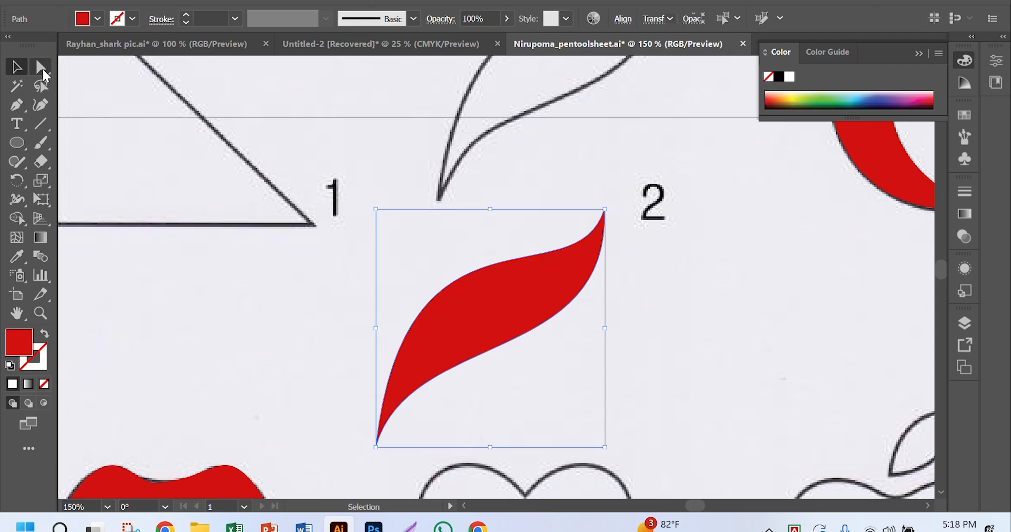
left_click(376, 446)
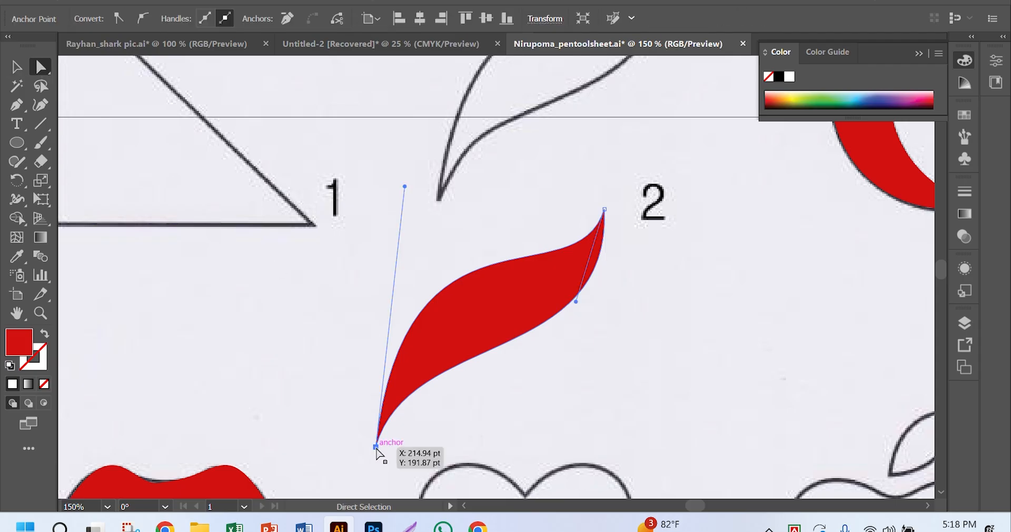
left_click(605, 213)
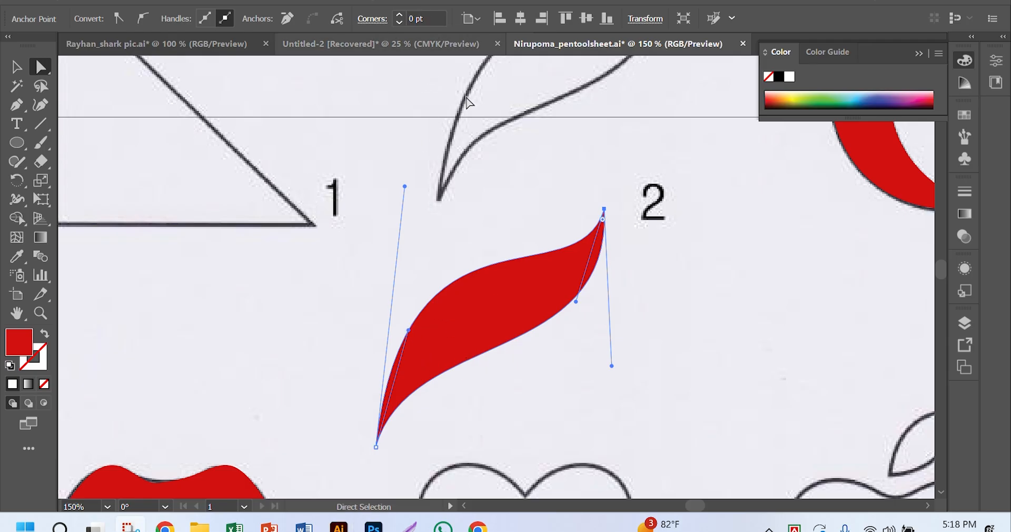
Move the red apple shape up and to the left, away from outline 4.
scroll(550, 327, "down", 2)
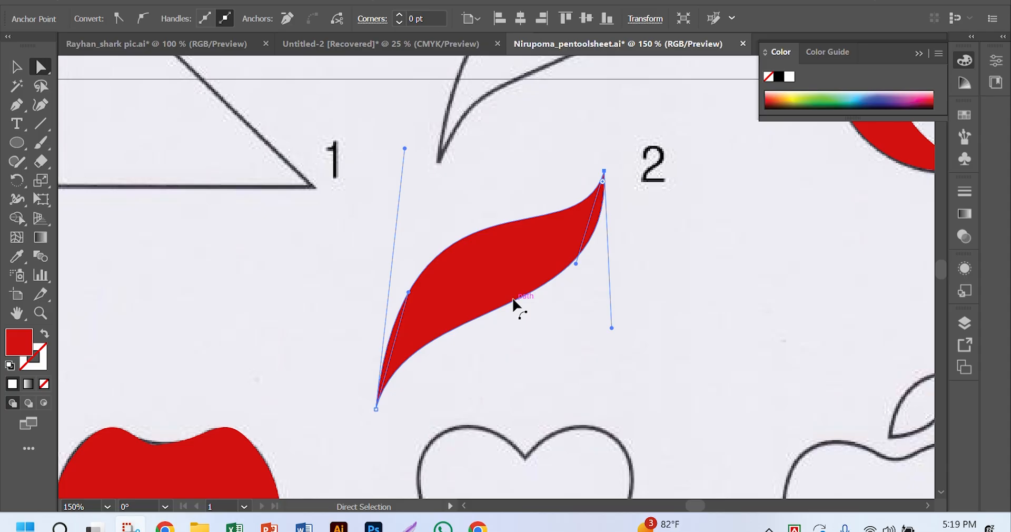
scroll(514, 302, "down", 5)
scroll(350, 327, "left", 4)
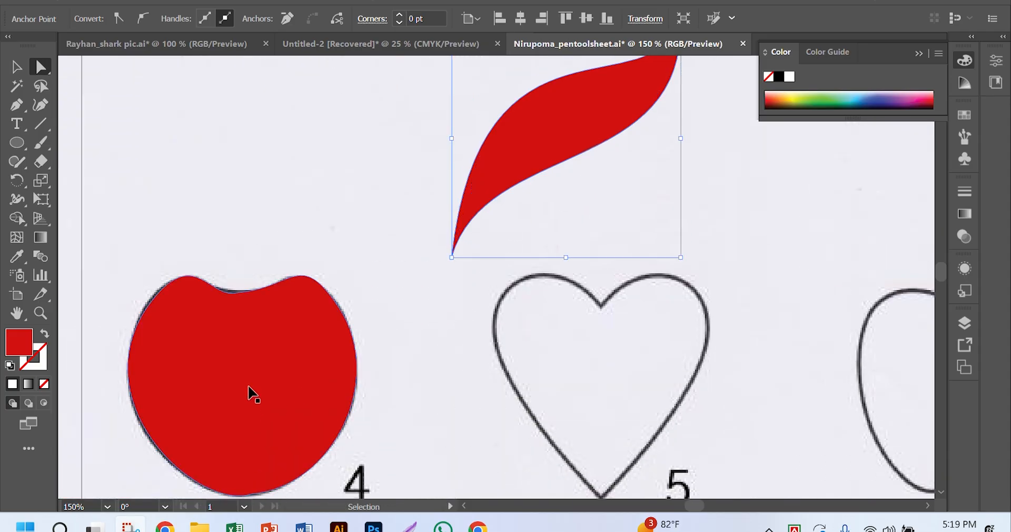
left_click(334, 346)
left_click_drag(333, 346, 258, 171)
Inspect the handles of the red apple's two upper side anchors and convert its bottom anchor to smooth.
left_click(314, 131)
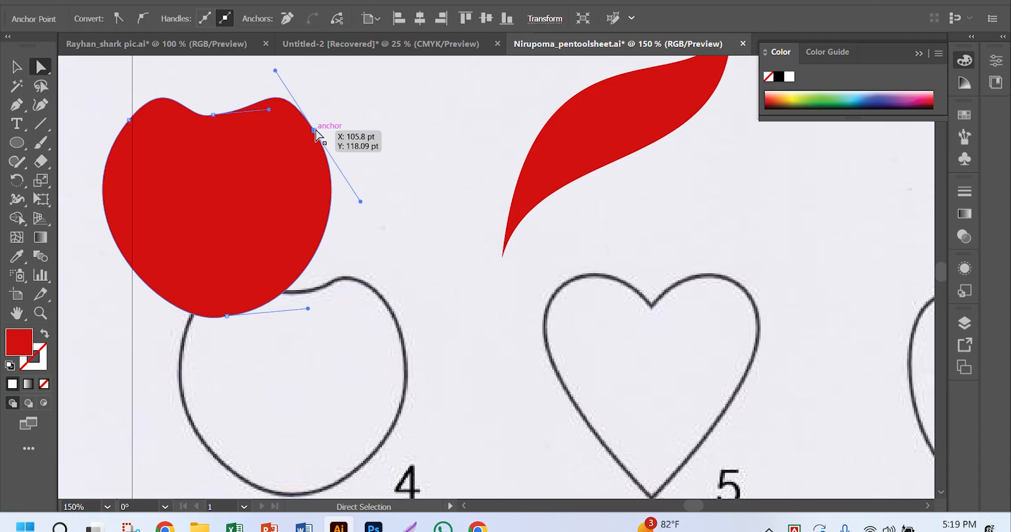
left_click(129, 121)
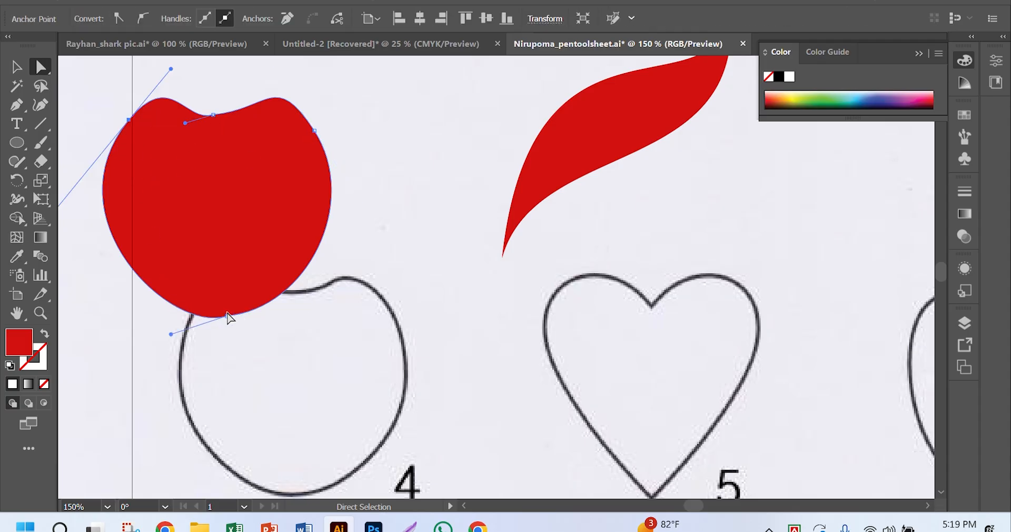
left_click(228, 316)
scroll(343, 347, "left", 3)
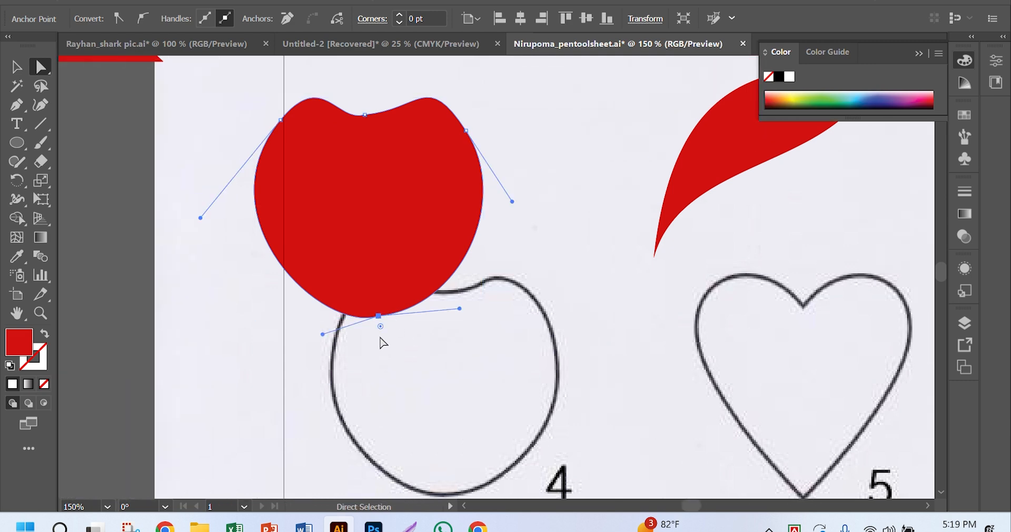
scroll(403, 379, "down", 1)
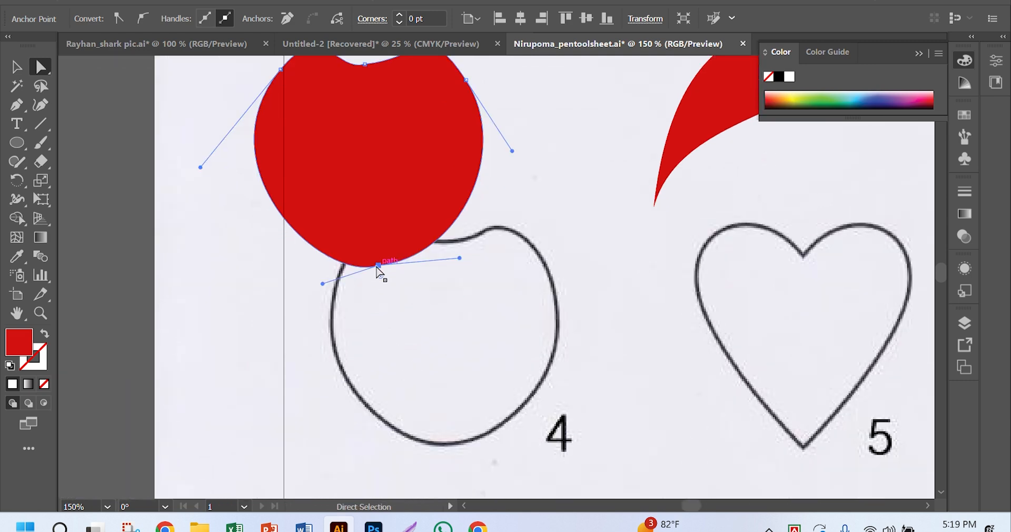
left_click(143, 20)
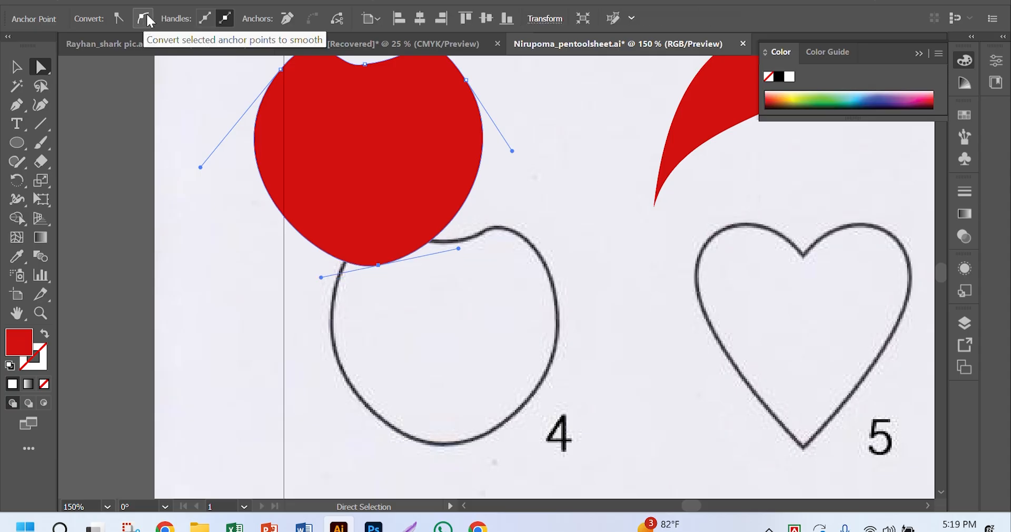
Flatten the bottom anchor's handles, lengthen the left one to even out the red apple's base curve, and deselect the shape.
scroll(590, 240, "up", 1)
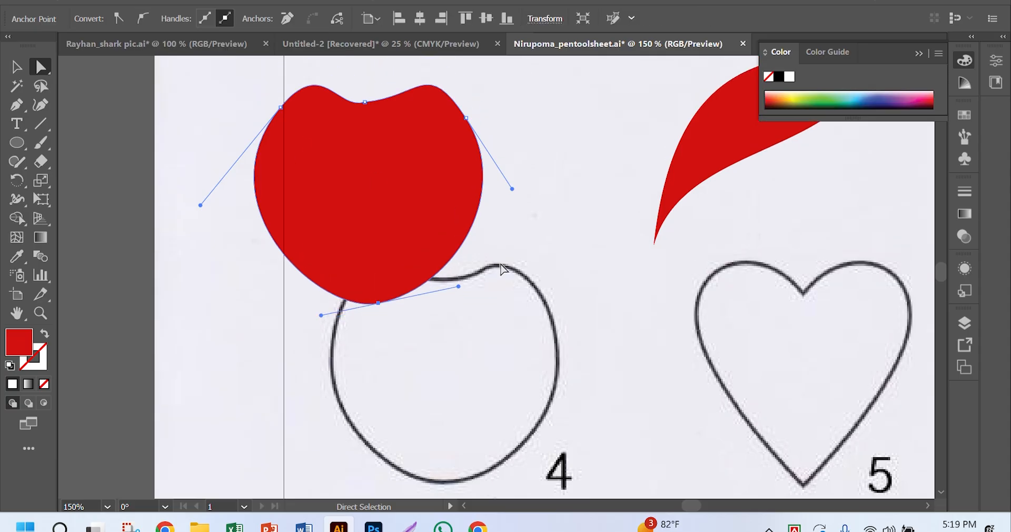
left_click_drag(458, 290, 462, 295)
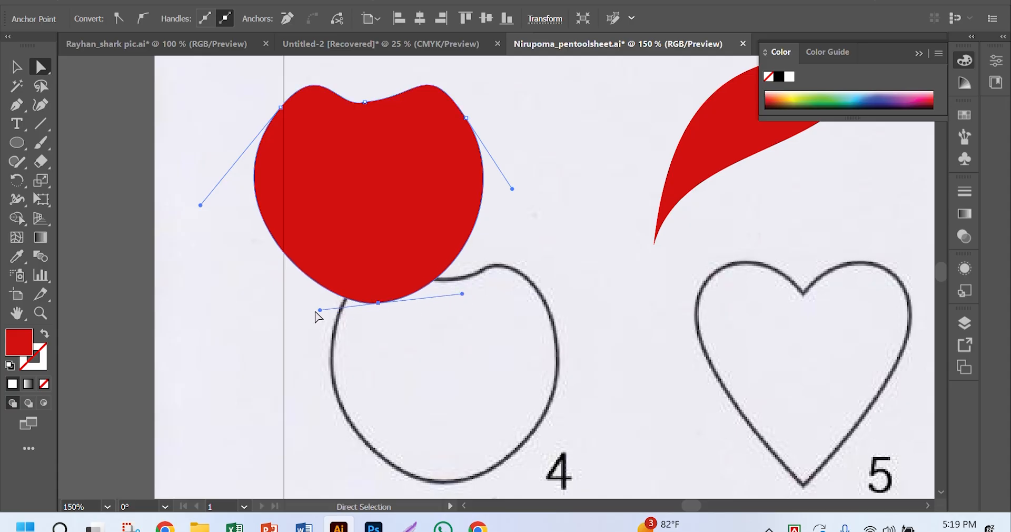
left_click_drag(319, 310, 305, 311)
scroll(567, 316, "right", 2)
left_click(553, 286)
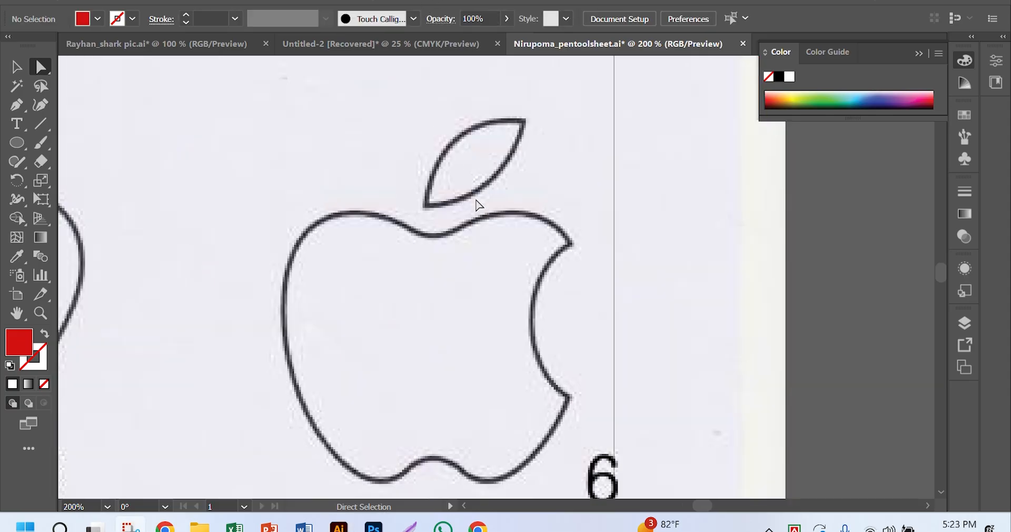
Trace the leaf of apple 6 with the Pen tool as a closed two-anchor path, shortening the upper tip's outgoing handle to fit.
scroll(474, 205, "down", 1)
scroll(485, 245, "up", 1)
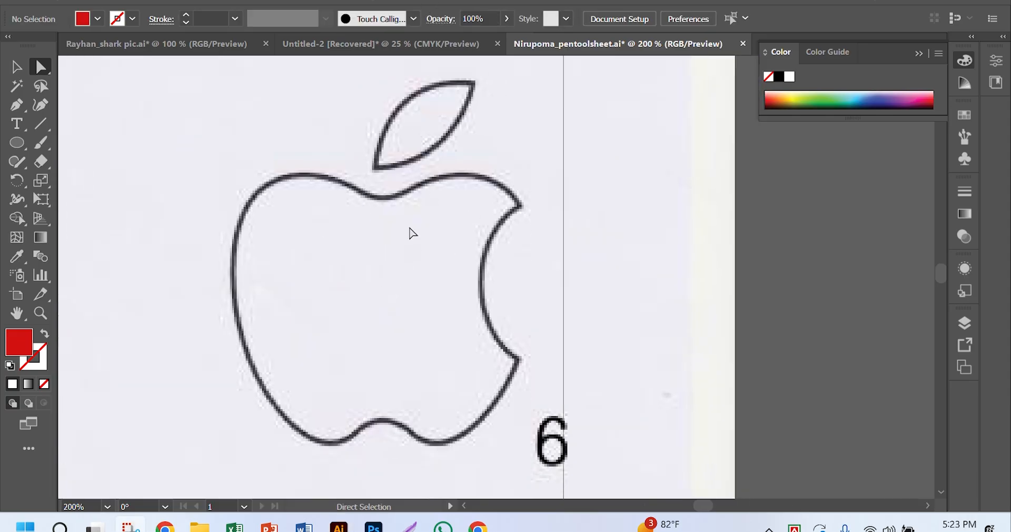
left_click(17, 105)
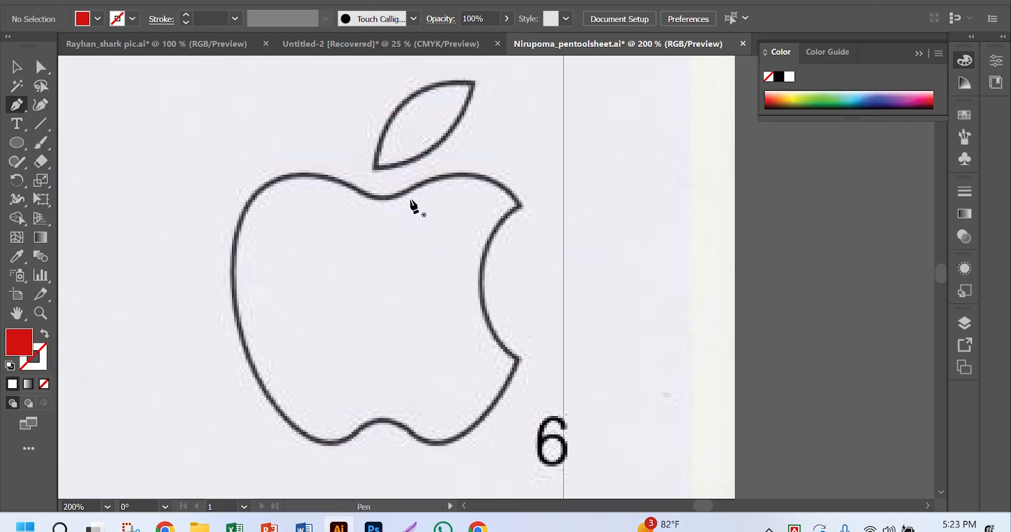
scroll(412, 205, "up", 1)
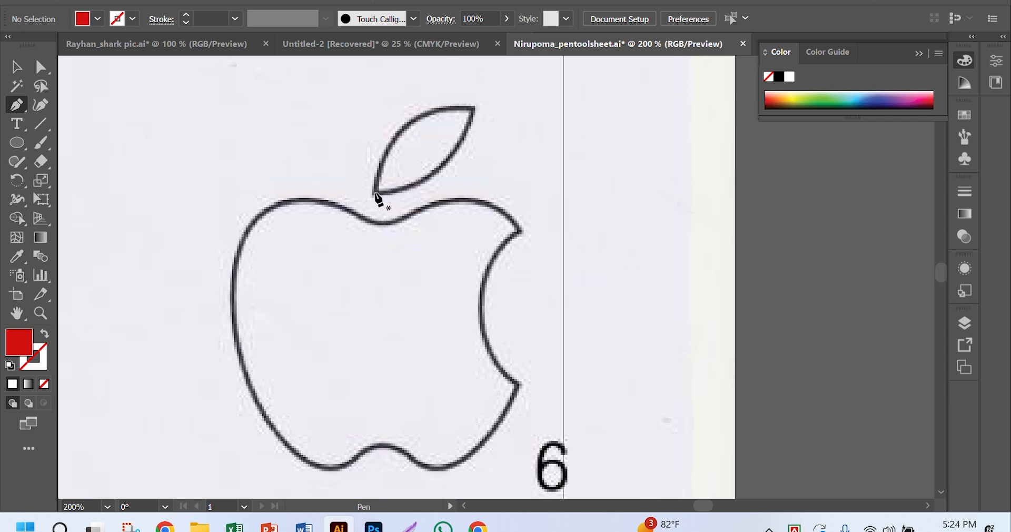
left_click_drag(376, 193, 379, 139)
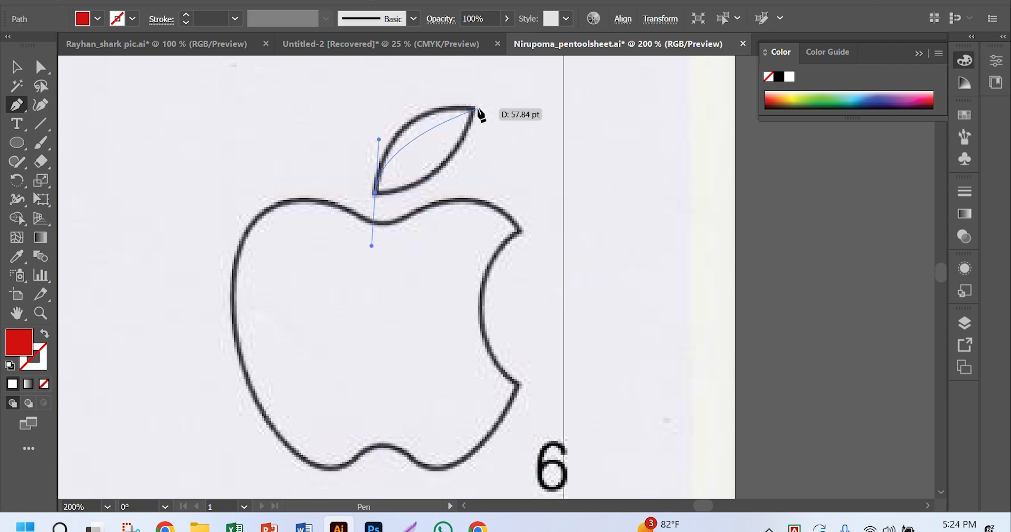
left_click_drag(474, 107, 487, 142)
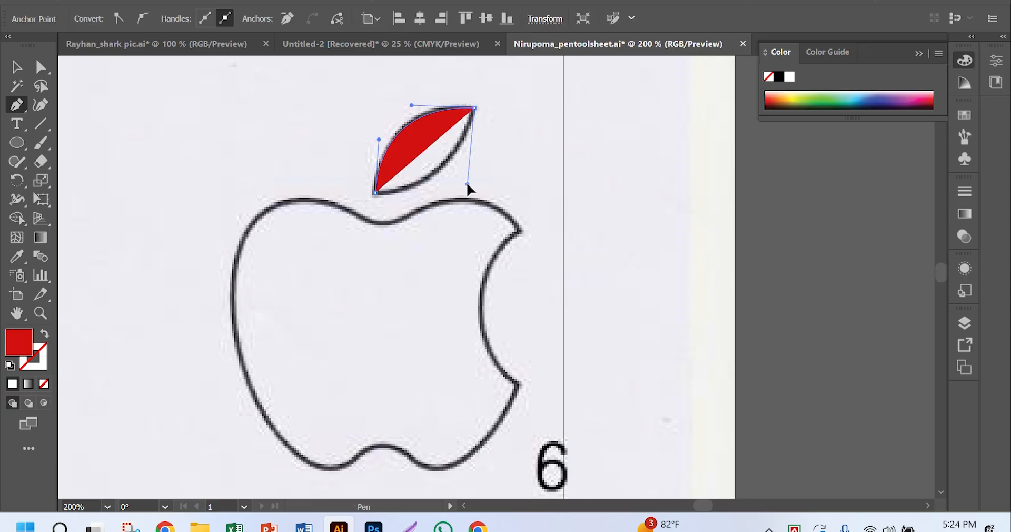
left_click_drag(469, 189, 469, 153)
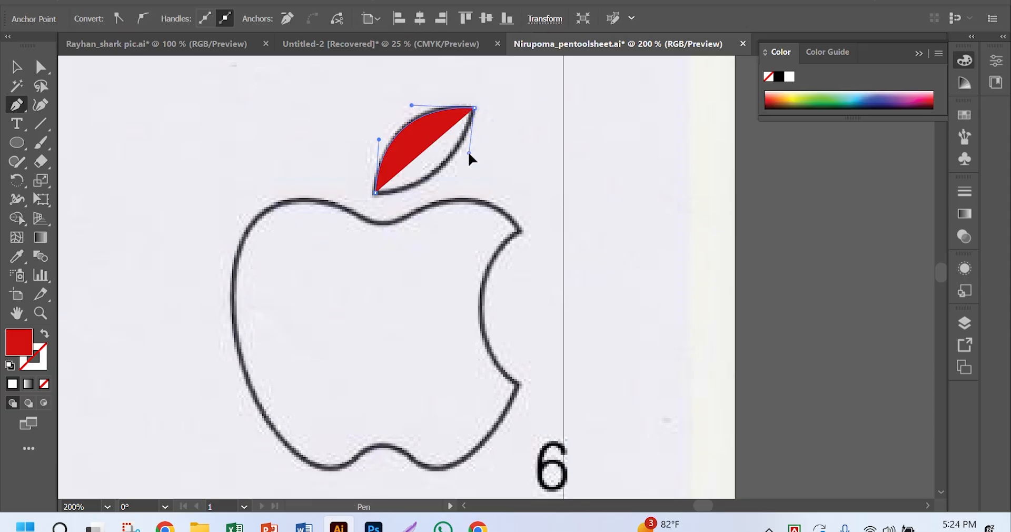
left_click(376, 193)
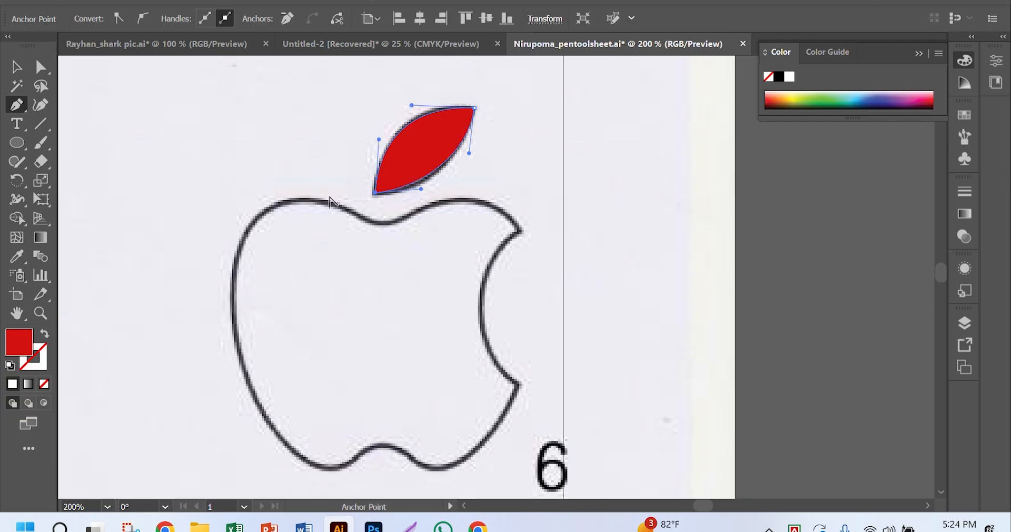
Swap the traced leaf's fill and stroke so it has a red outline and no fill.
left_click(44, 333)
key("v")
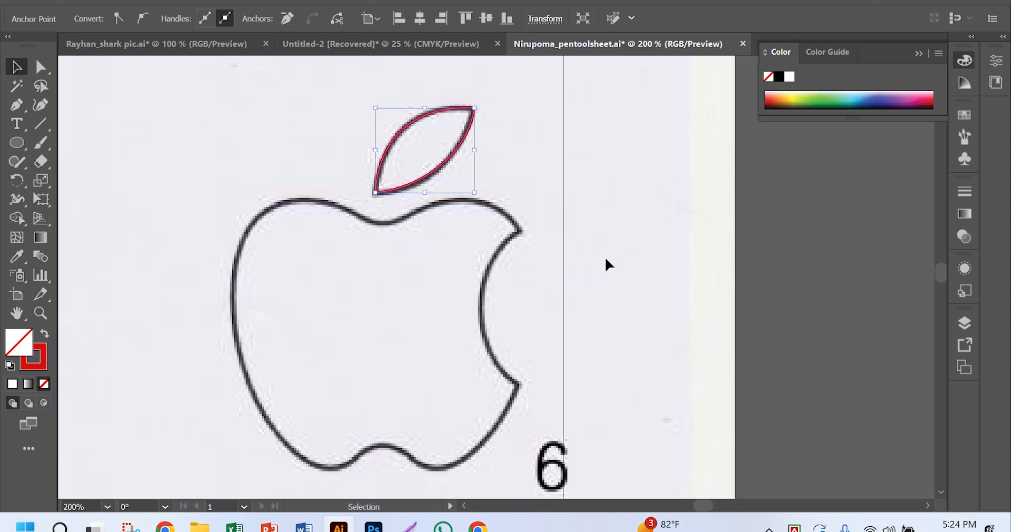
Trace the right part of apple 6 with the Pen tool, from the top dip over the right lobe and around the bite to its lower corner.
left_click(605, 257)
scroll(605, 271, "left", 2)
left_click(16, 104)
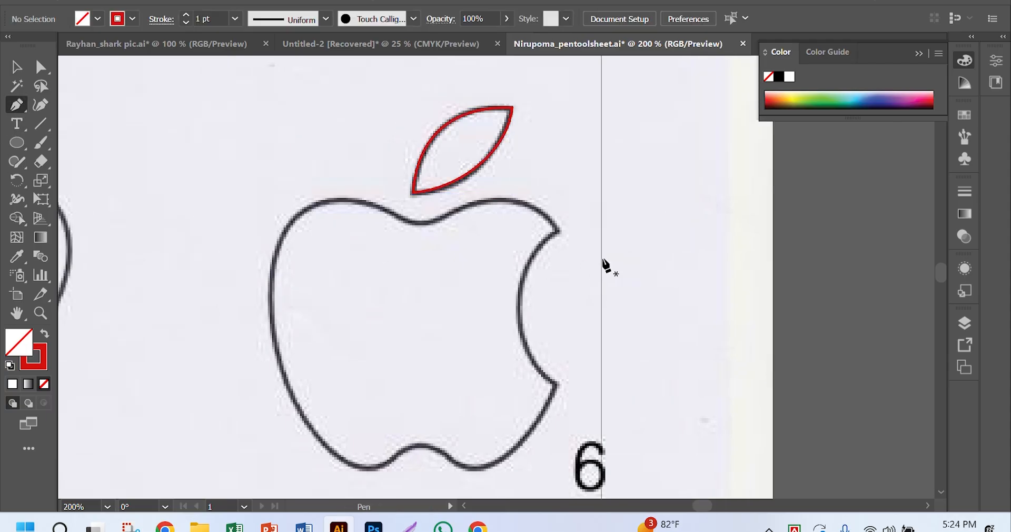
scroll(603, 266, "down", 1)
scroll(577, 210, "down", 1)
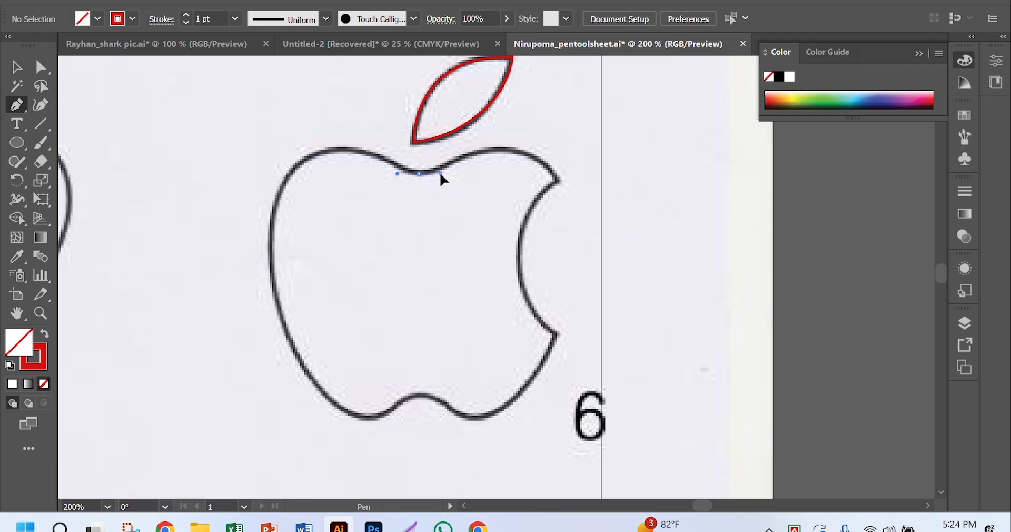
left_click_drag(440, 173, 449, 173)
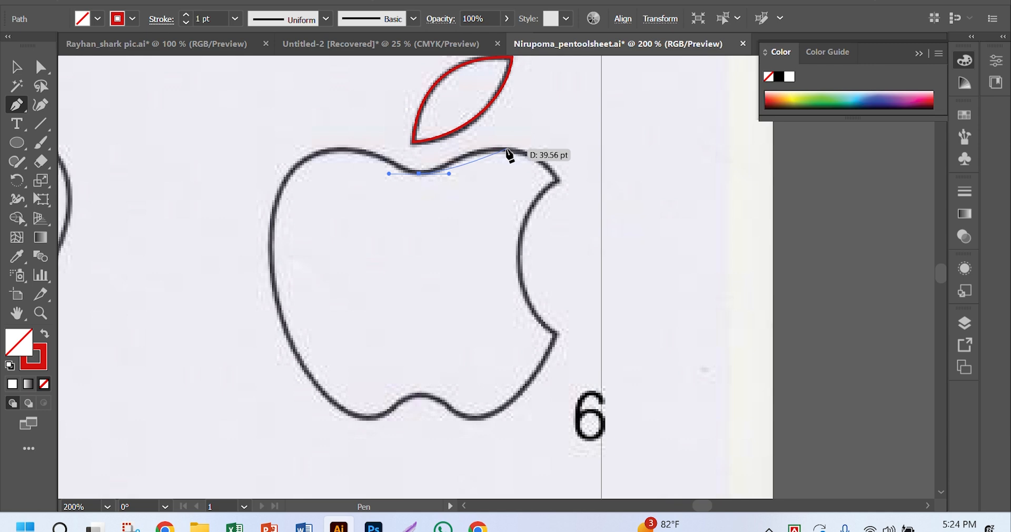
left_click_drag(508, 149, 548, 154)
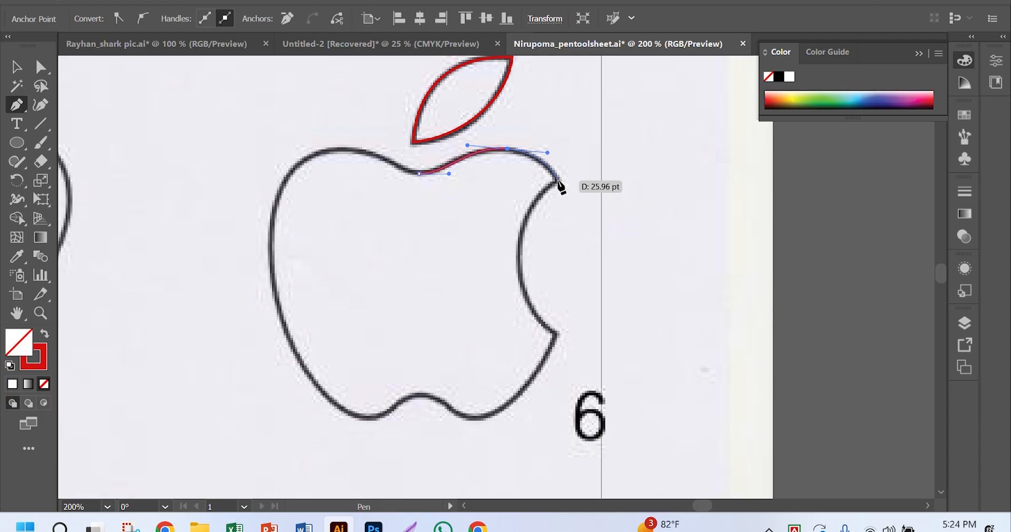
left_click_drag(558, 181, 502, 209)
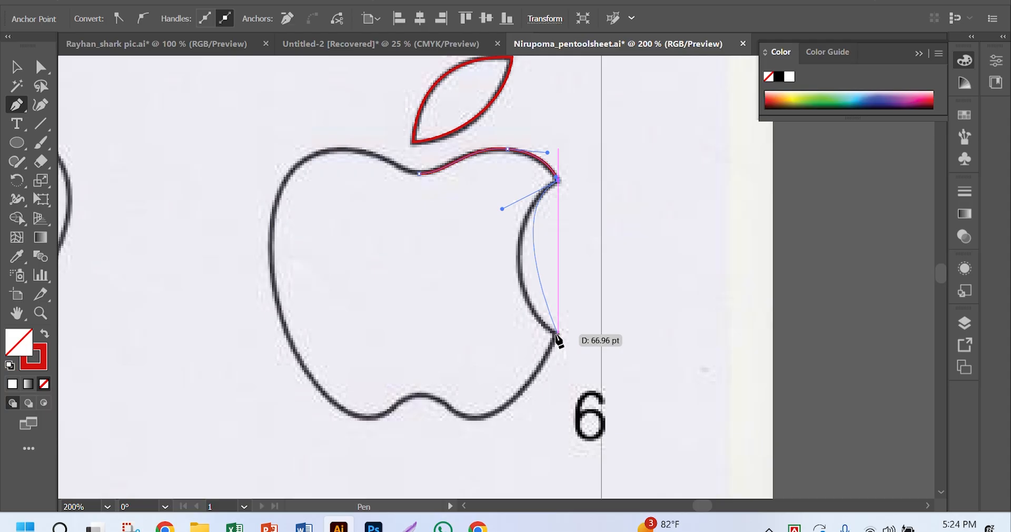
mouse_move(558, 334)
left_mouse_down()
mouse_move(601, 352)
mouse_move(535, 376)
left_mouse_up()
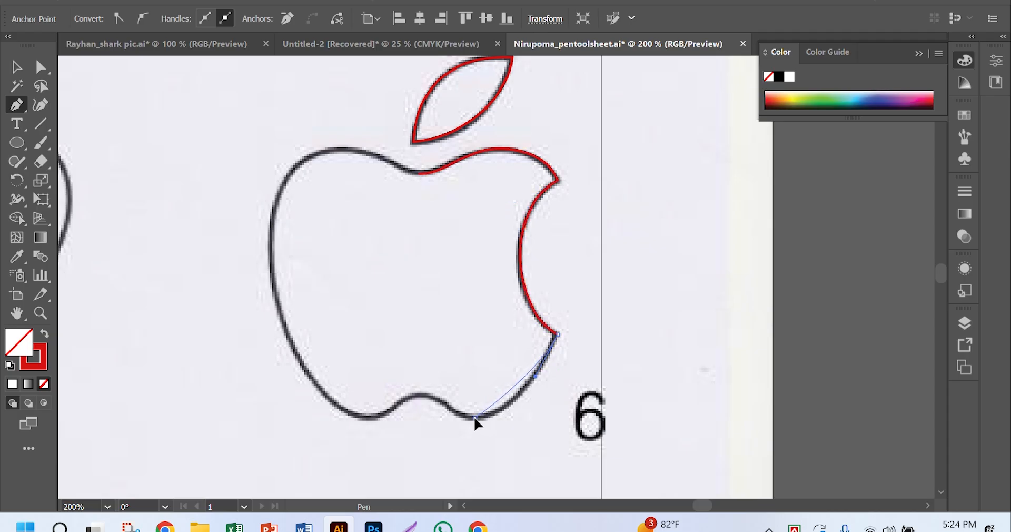
Continue the apple 6 path along the bottom bumps and up the left side, adjust the left anchor's handles, close it at the top dip, and deselect.
left_click_drag(474, 418, 352, 417)
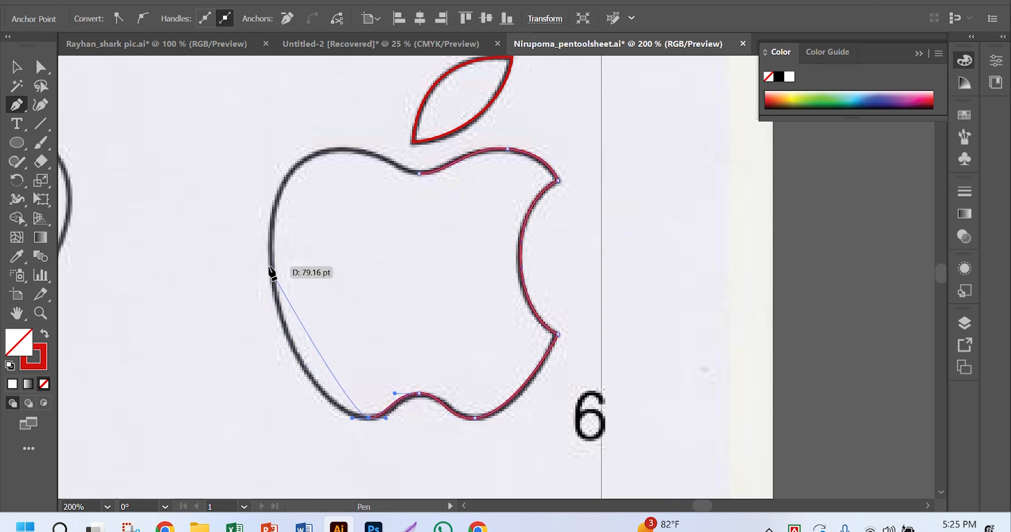
left_click_drag(270, 267, 270, 196)
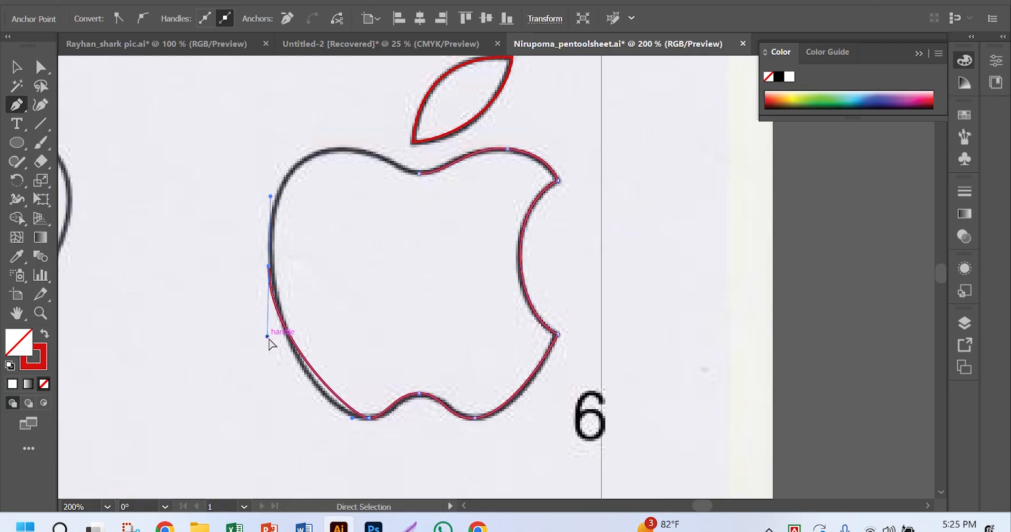
left_click_drag(268, 335, 277, 376)
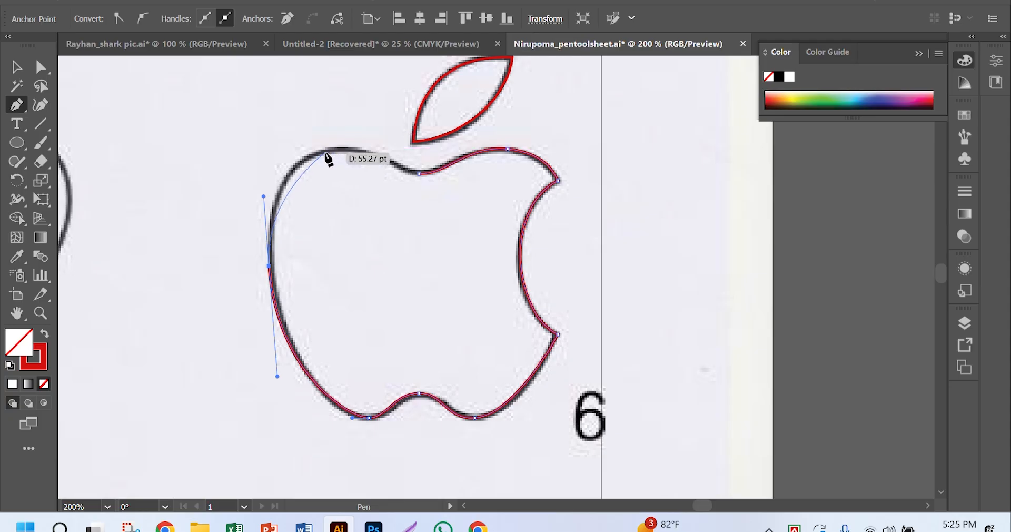
left_click_drag(342, 149, 384, 155)
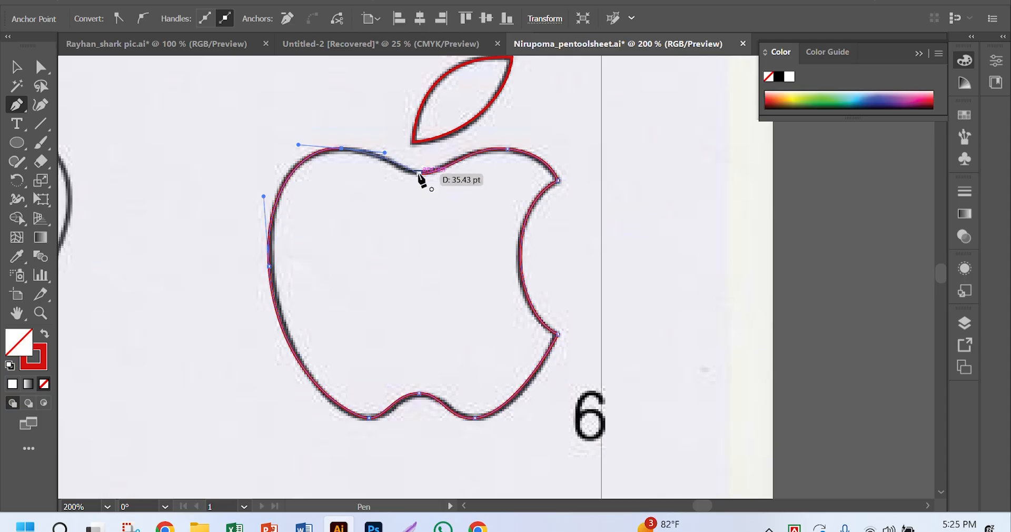
left_click_drag(419, 173, 448, 174)
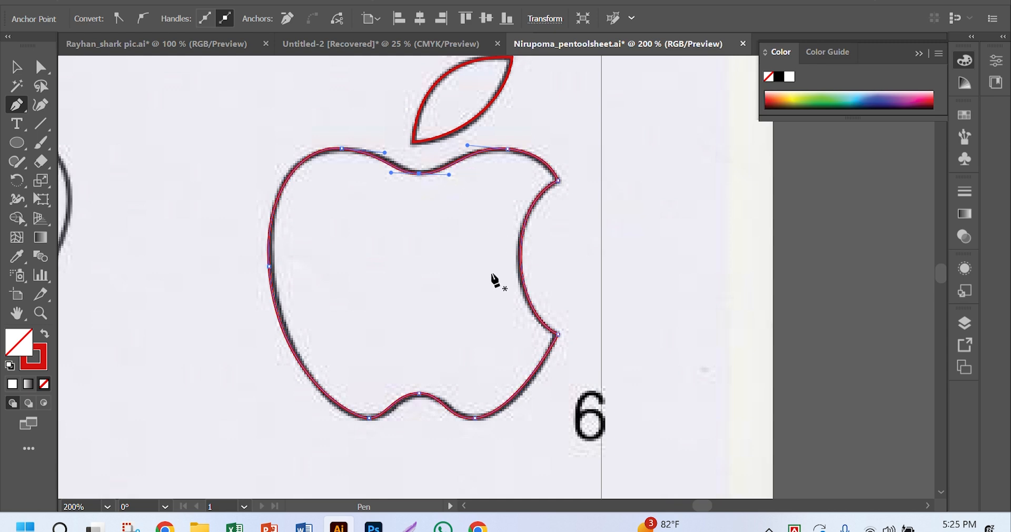
left_click(16, 66)
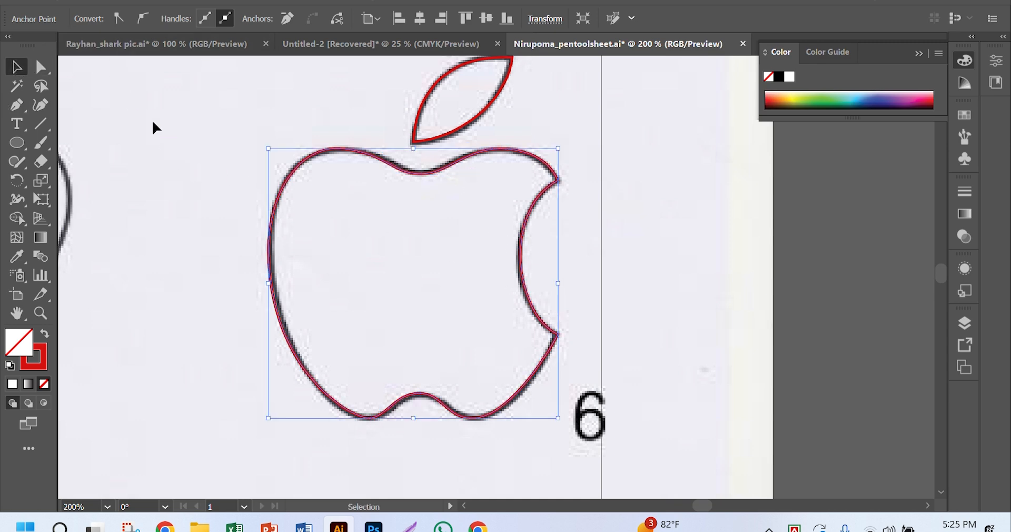
left_click(252, 114)
key("a")
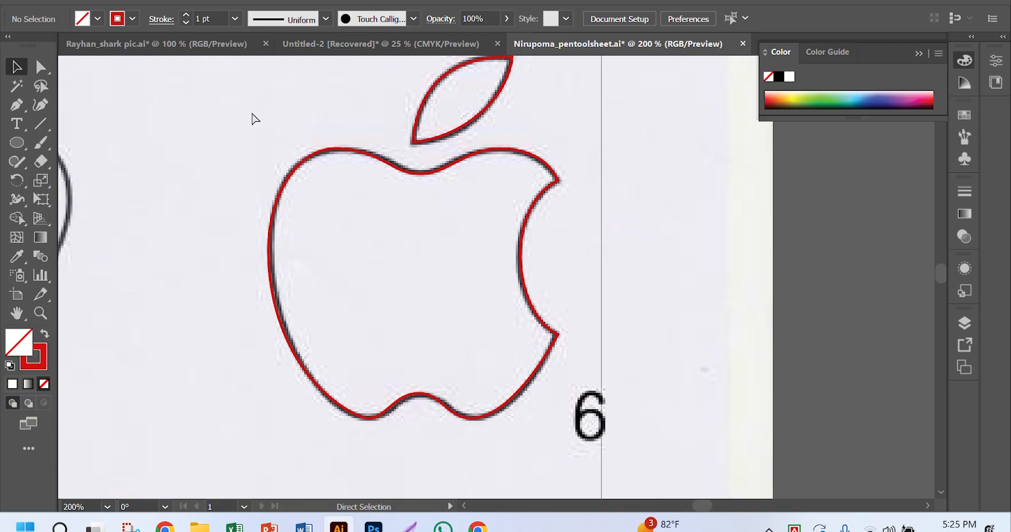
Draw a horizontal rectangle on the empty area beside the practice sheet, using the default white fill and black stroke.
key("ctrl+minus")
key("ctrl+minus")
key("ctrl+minus")
key("ctrl+minus")
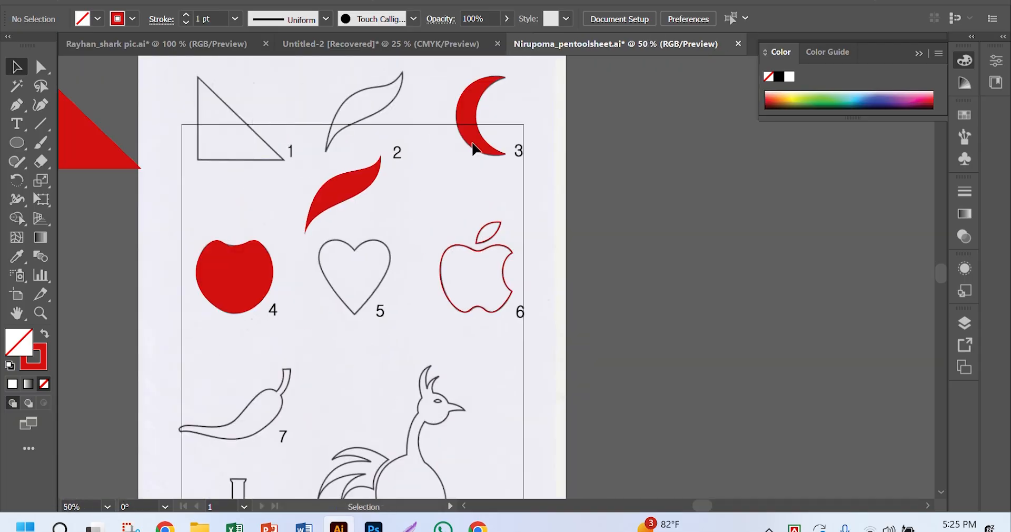
scroll(634, 271, "right", 5)
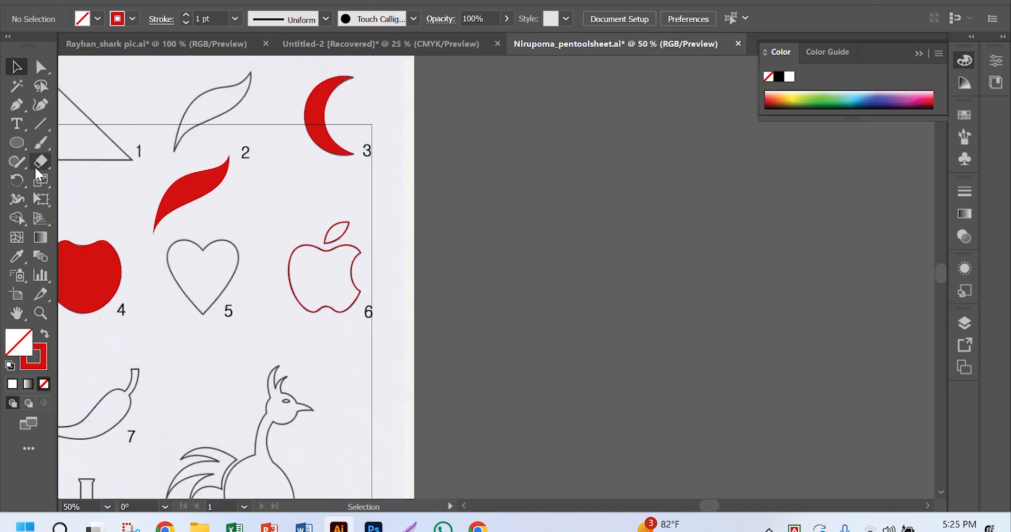
left_click_drag(15, 149, 80, 143)
scroll(517, 266, "right", 6)
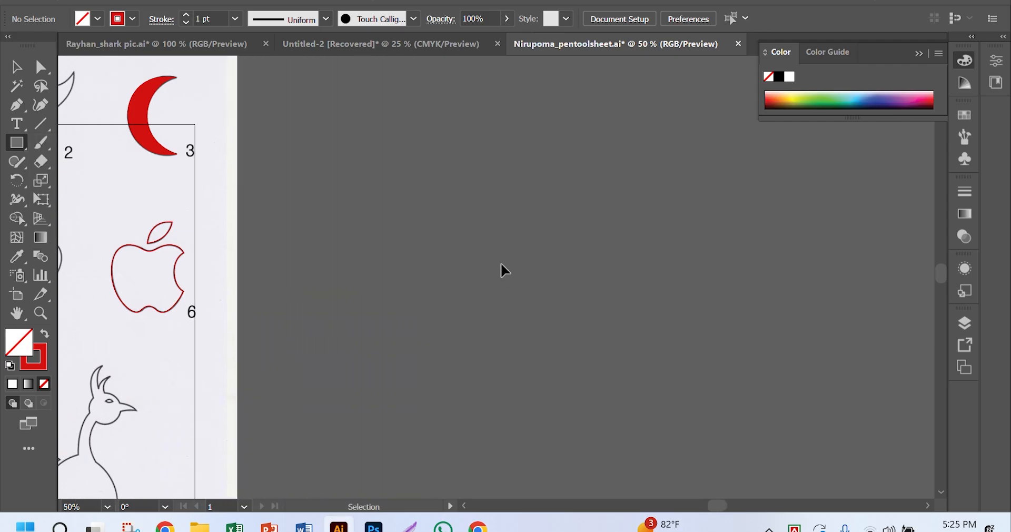
scroll(497, 261, "right", 2)
scroll(483, 251, "up", 1)
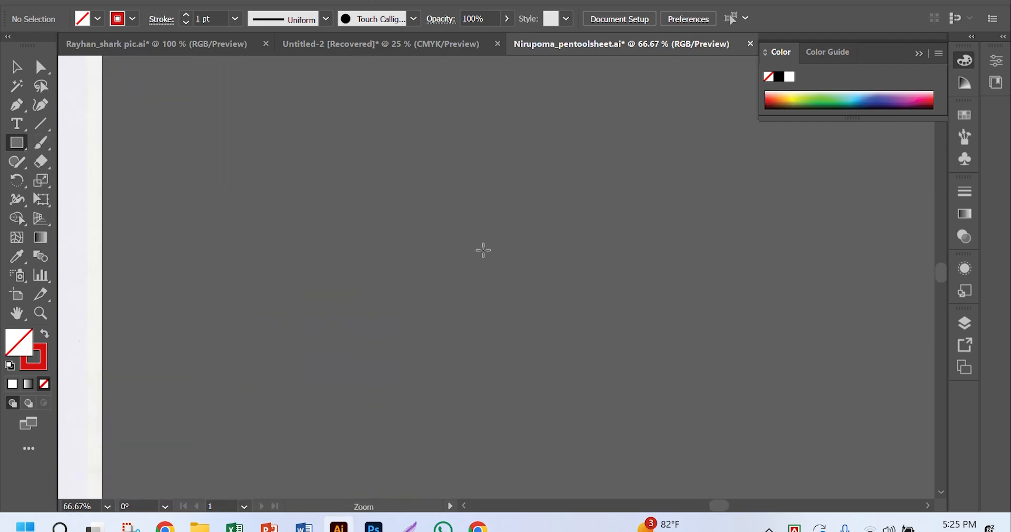
scroll(483, 251, "right", 2)
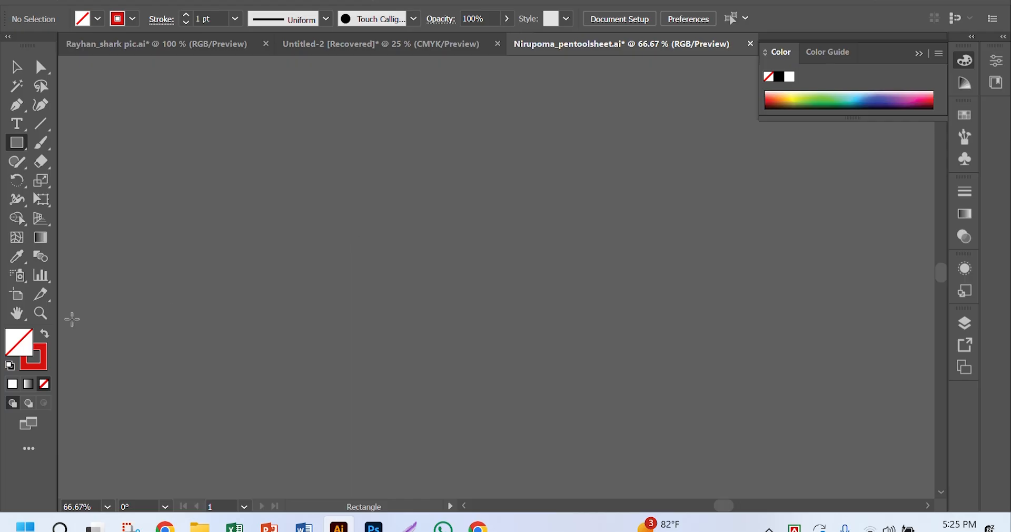
left_click(10, 364)
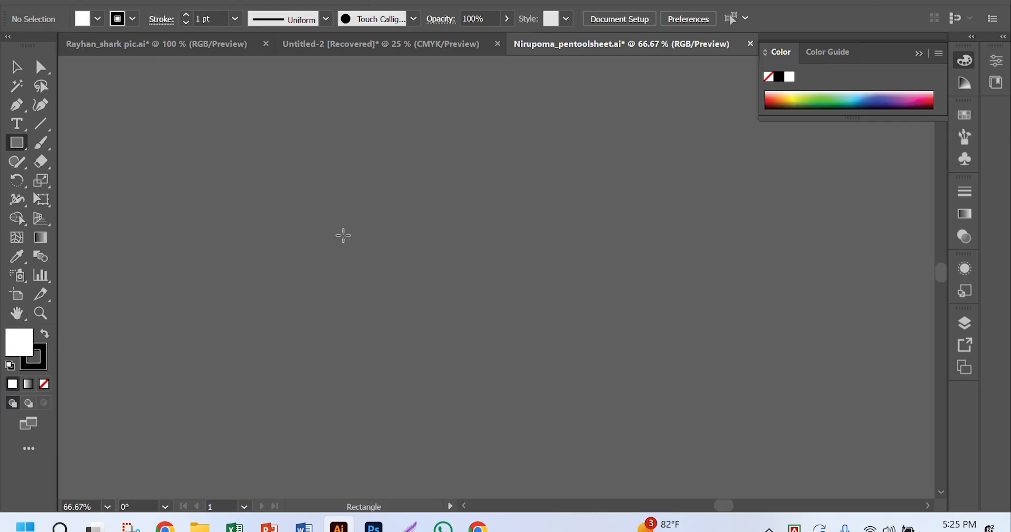
mouse_move(334, 234)
left_mouse_down()
mouse_move(476, 286)
mouse_move(492, 295)
mouse_move(480, 311)
left_mouse_up()
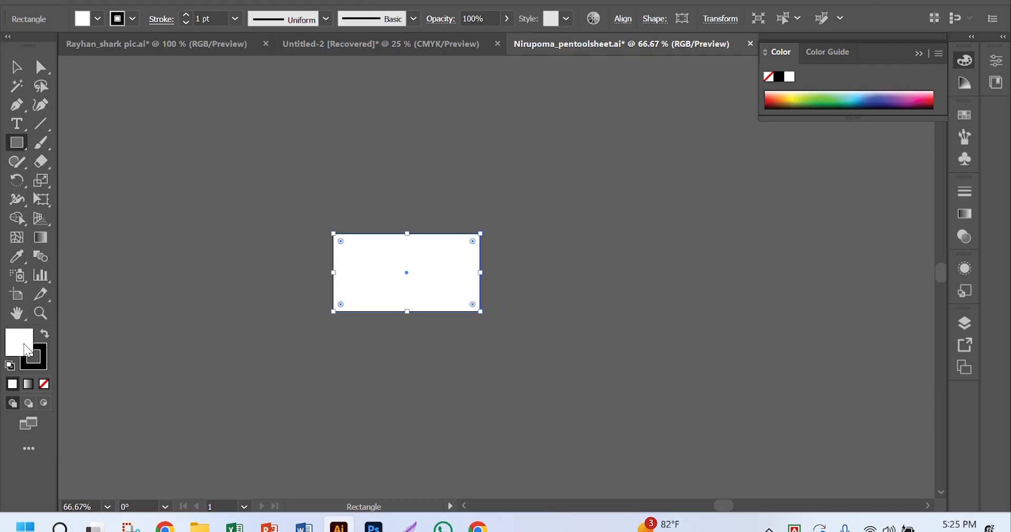
Select the rectangle's two left anchors, switch the document view to Overprint Preview, and clear the selection.
left_click(41, 66)
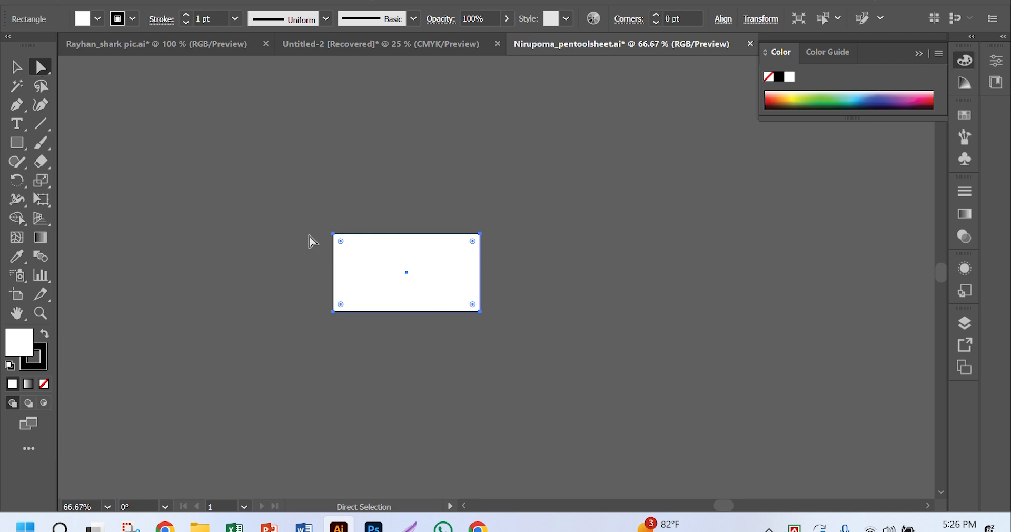
left_click_drag(313, 193, 343, 361)
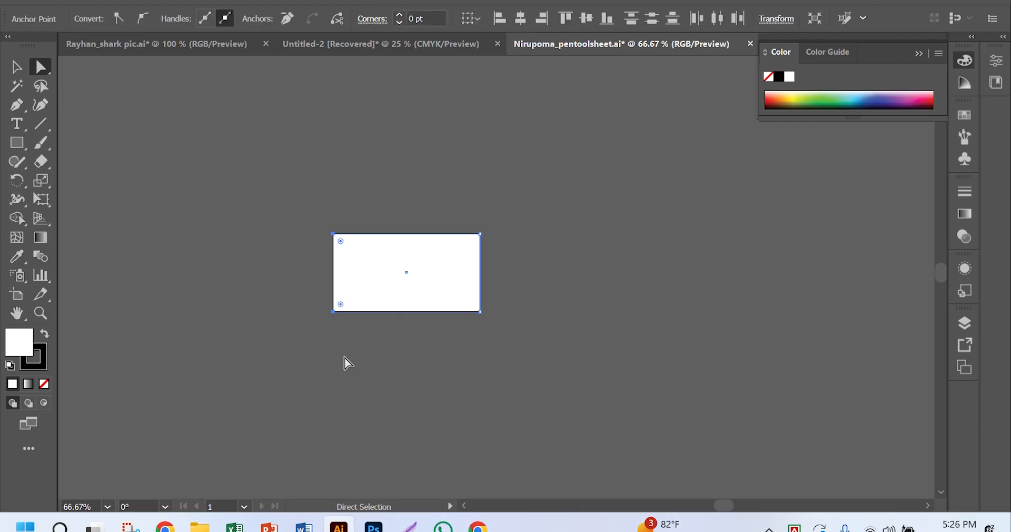
left_click(279, 2)
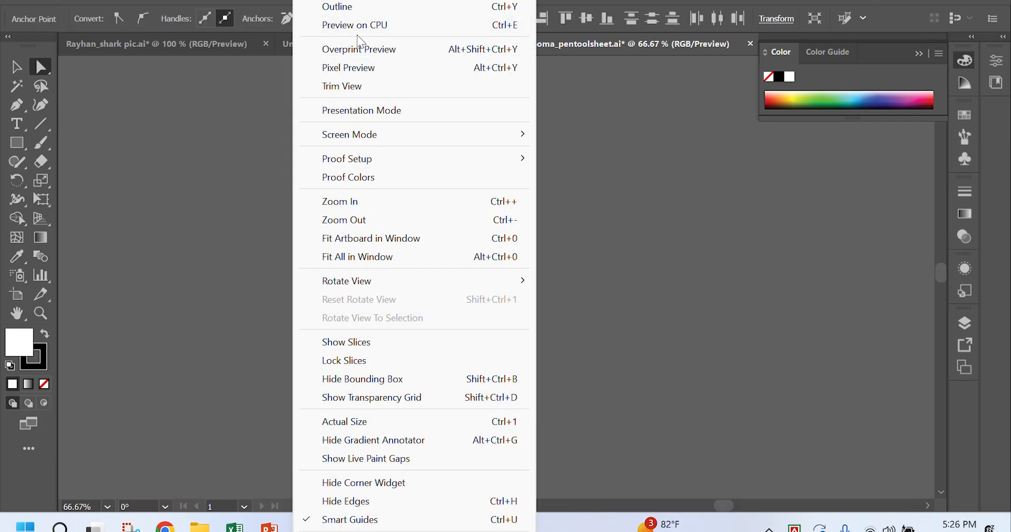
left_click(359, 49)
left_click(297, 205)
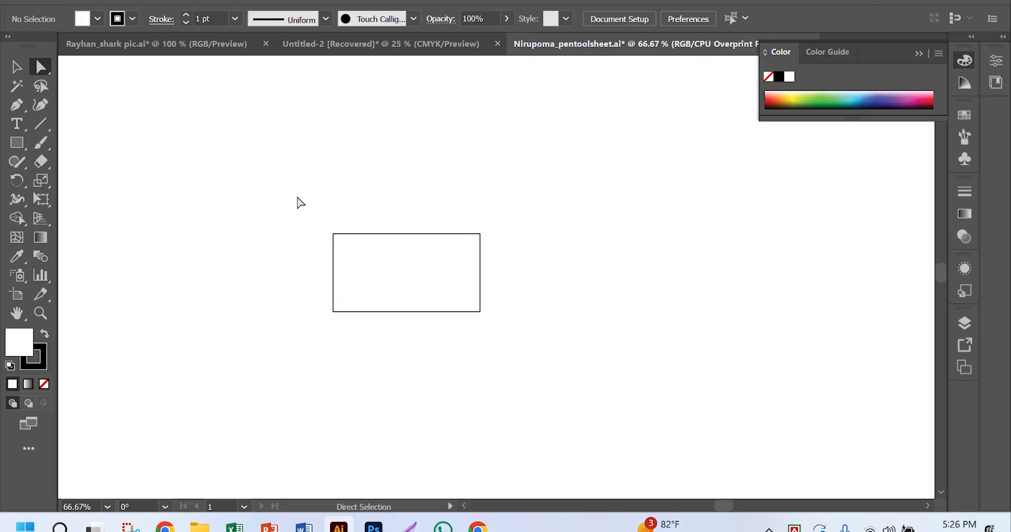
Round the rectangle's two left corners to a radius of about 51 pt so that end forms a semicircle.
left_click_drag(298, 197, 344, 380)
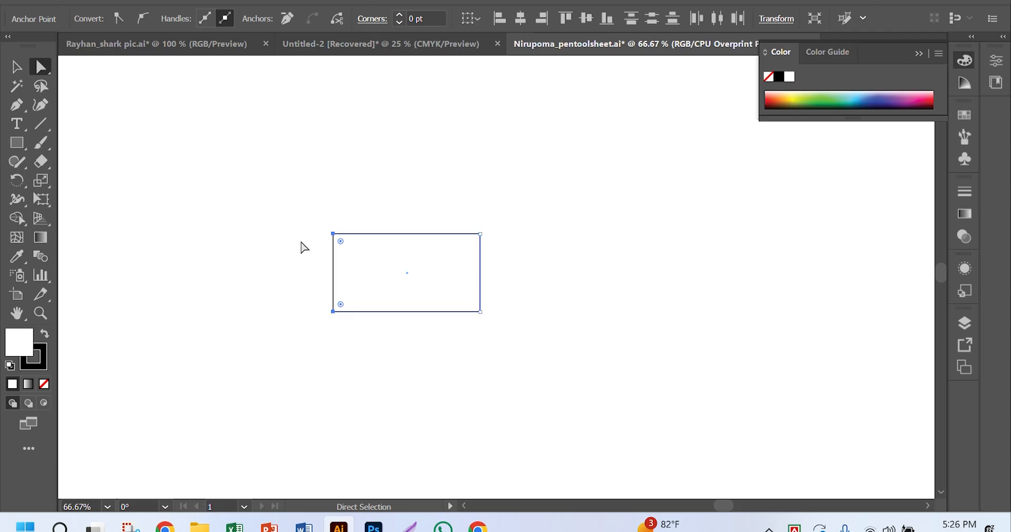
left_click(314, 198)
left_click_drag(311, 205, 358, 363)
left_click_drag(341, 243, 421, 316)
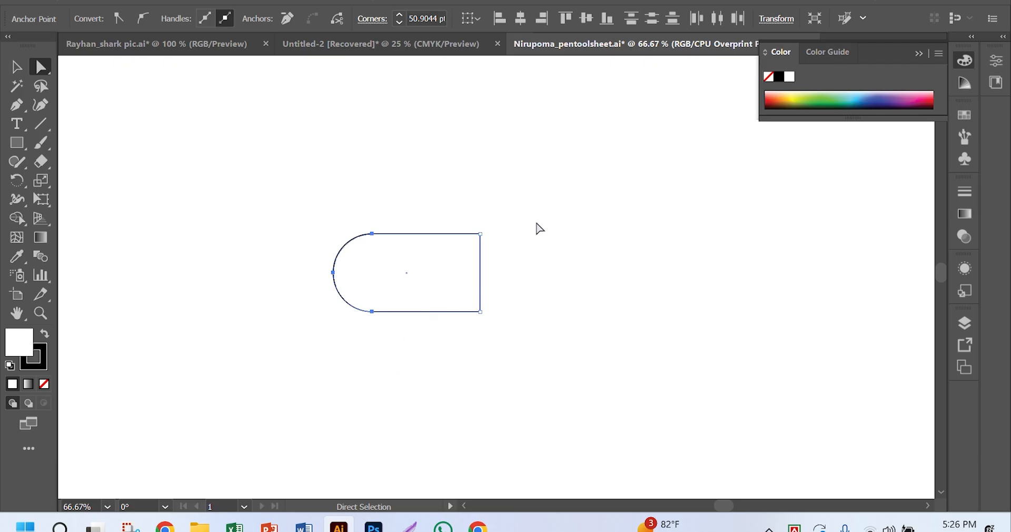
Shorten the shape by moving its two right anchors left, nudge them further left in small increments, and deselect.
left_click_drag(529, 207, 479, 339)
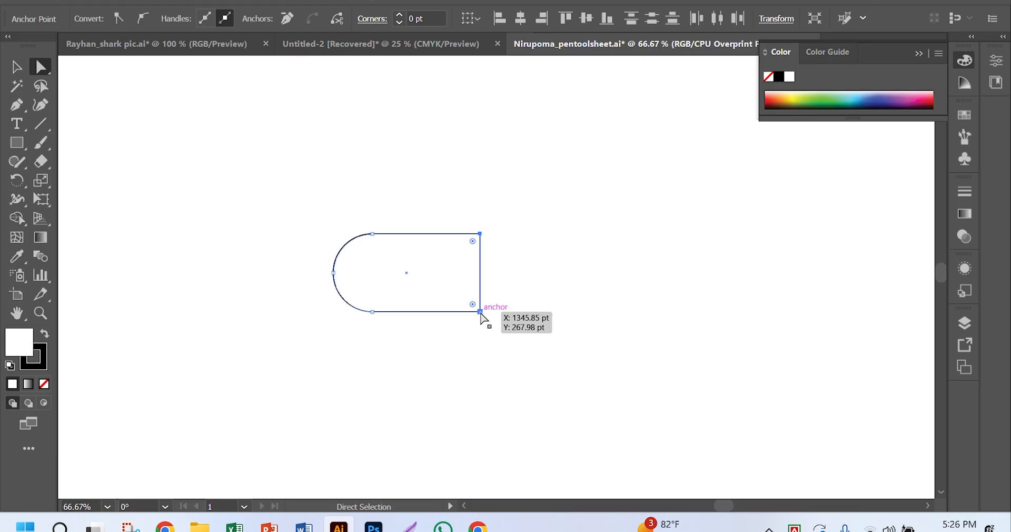
left_click_drag(480, 313, 448, 313)
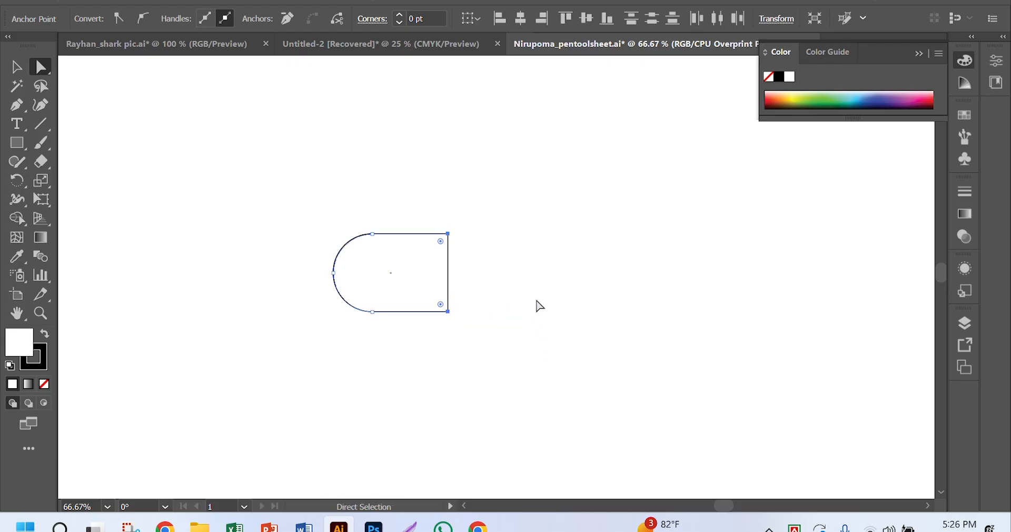
key("Left")
key("Left")
key("Left")
key("Right")
key("Right")
key("Right")
key("Right")
key("Left")
key("Left")
key("Left")
key("Left")
key("Left")
key("Left")
key("Left")
key("Left")
key("Left")
key("Left")
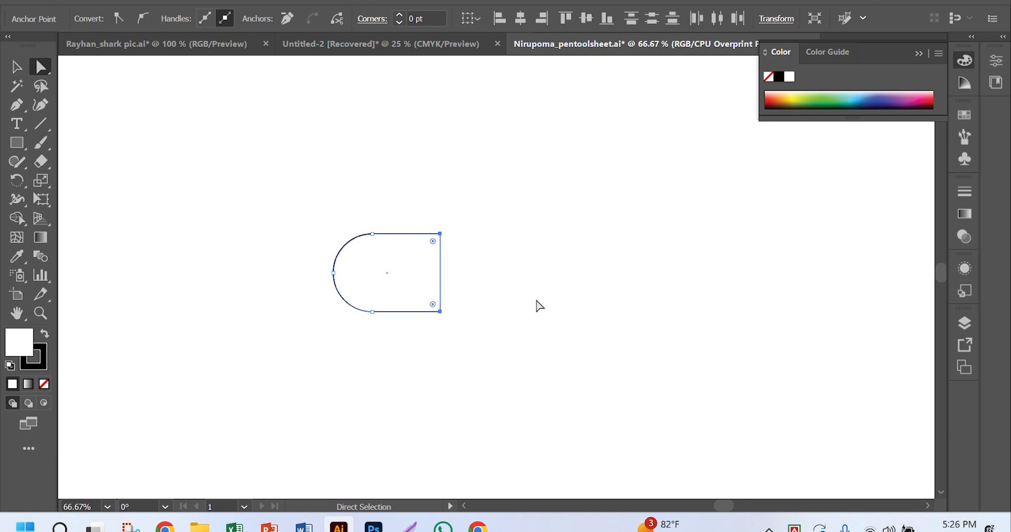
left_click(599, 195)
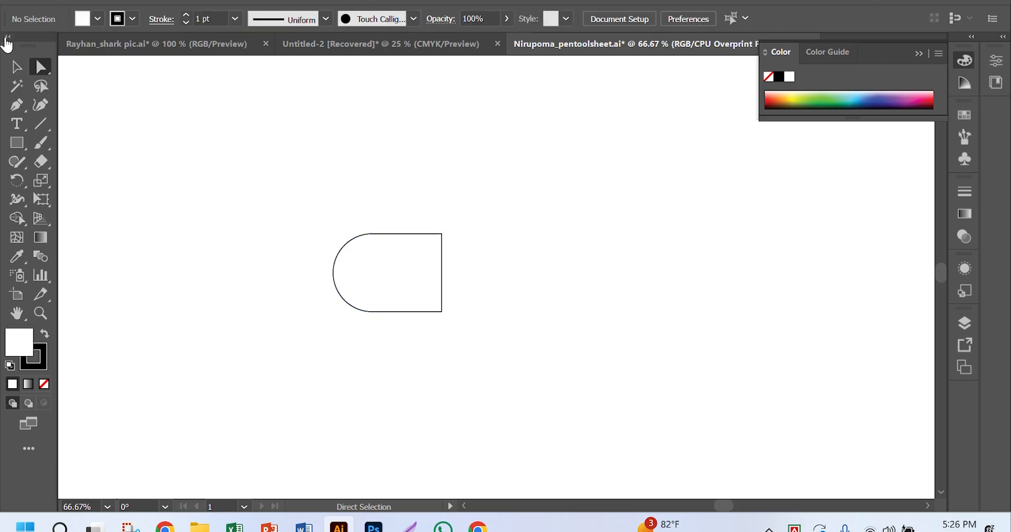
Duplicate the half-rounded shape directly to its right and rotate the copy 90° so its rounded end points up.
left_click(18, 73)
left_click_drag(310, 180, 463, 322)
left_click_drag(340, 257, 457, 260)
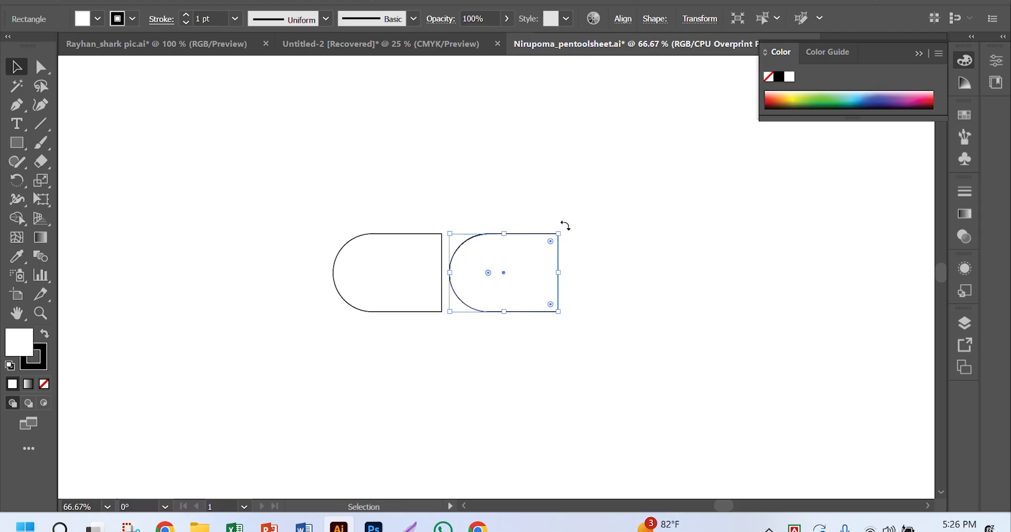
left_click_drag(565, 226, 375, 227)
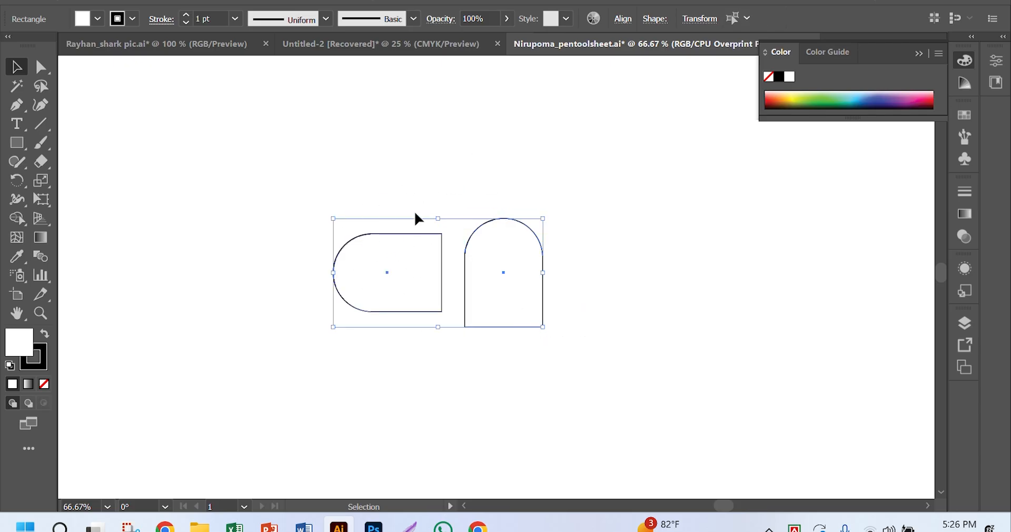
With both half-rounded shapes selected, show the Align options, dock them with the other collapsed tool groups, and expand them.
left_click(309, 1)
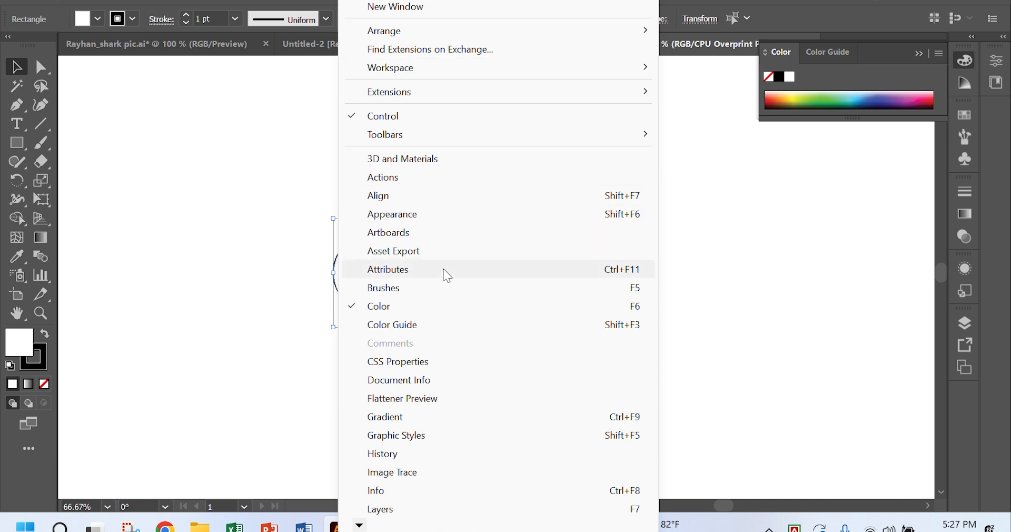
left_click(624, 200)
left_click_drag(684, 72, 959, 396)
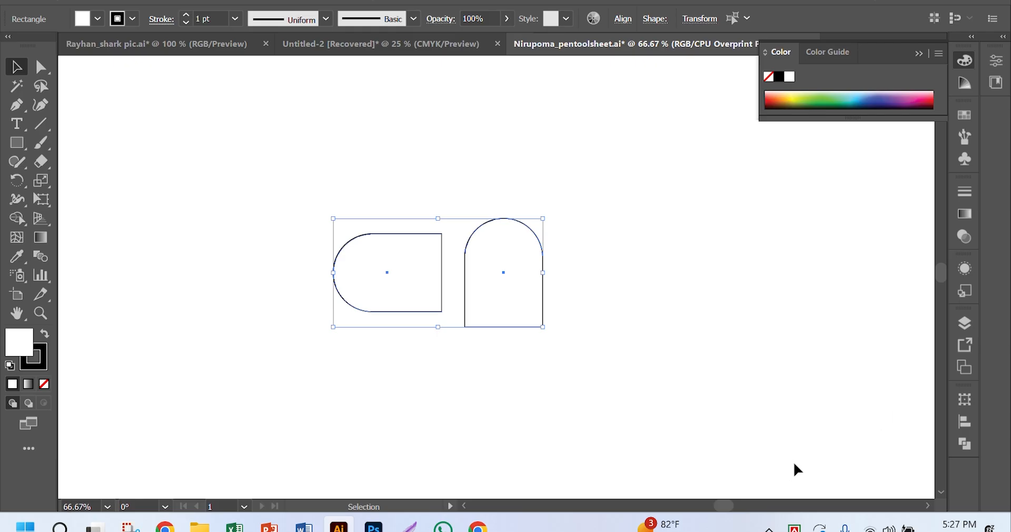
left_click(964, 421)
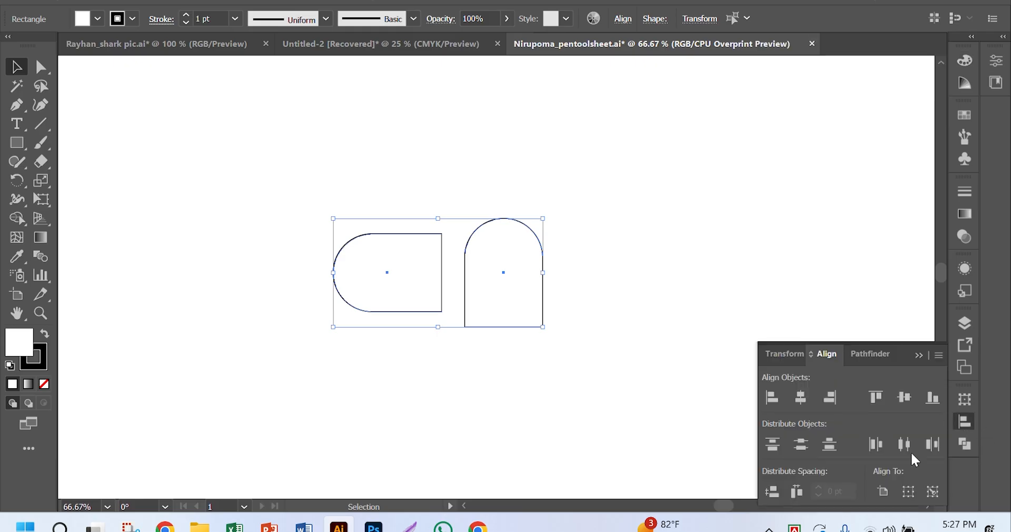
Align the two half-rounded shapes by their bottom and right edges, and try rotating the pair 45° clockwise into a heart.
left_click(932, 397)
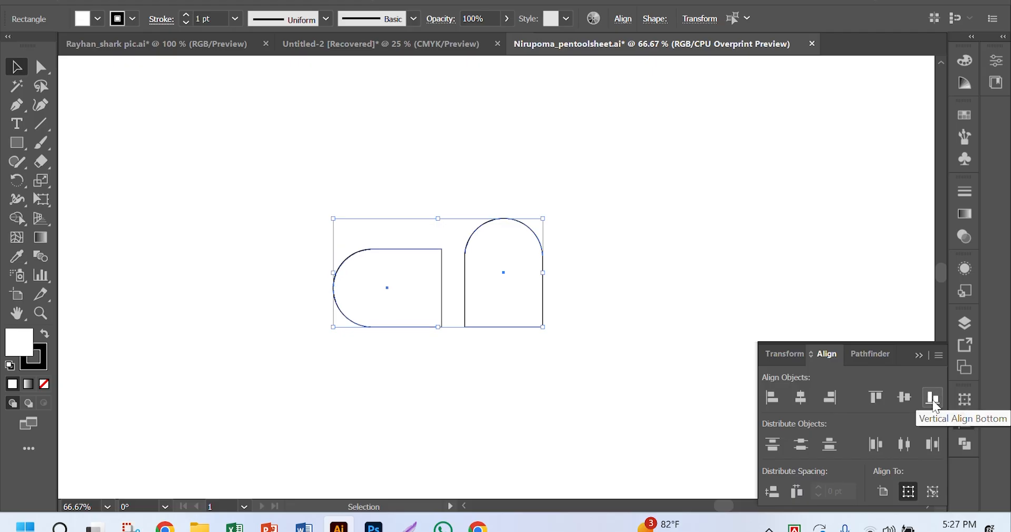
left_click(832, 403)
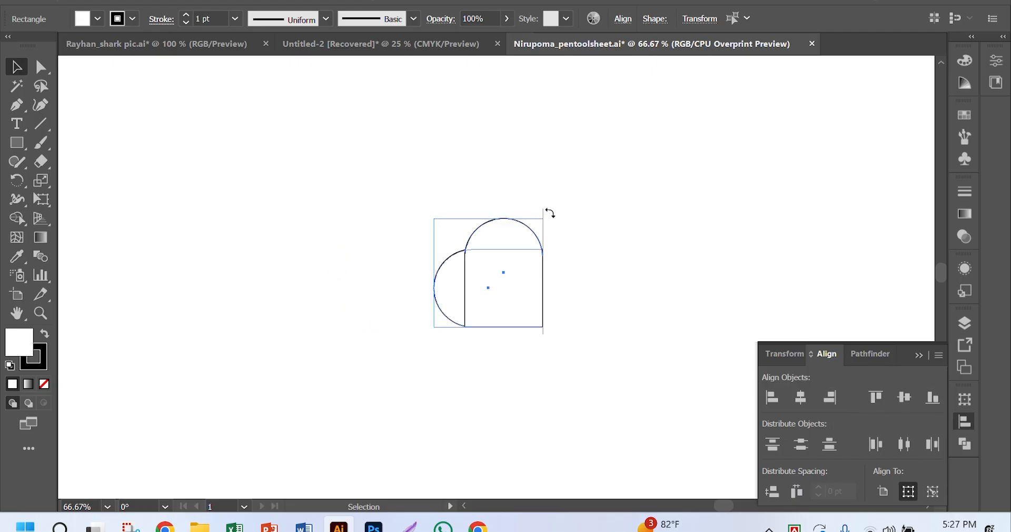
left_click_drag(547, 212, 587, 274)
left_click(598, 358)
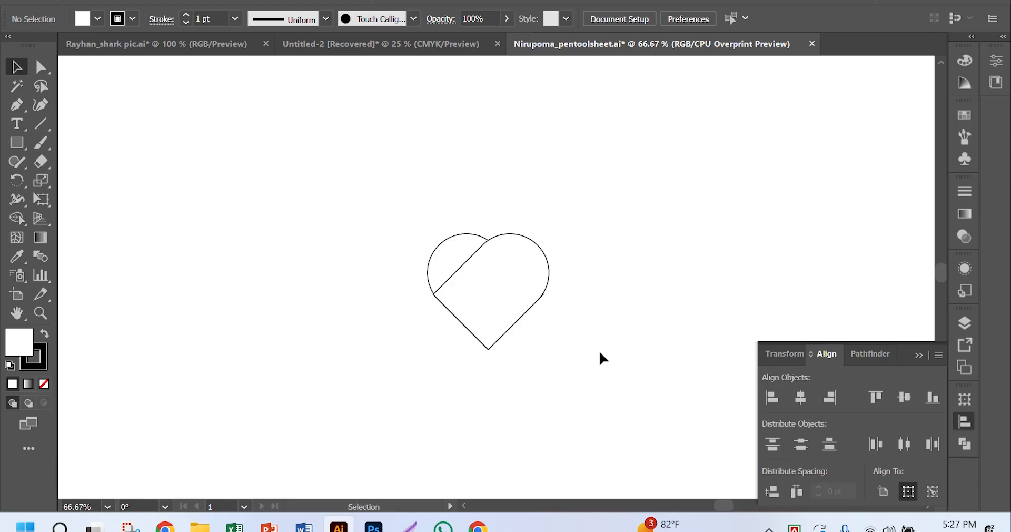
key("ctrl+z")
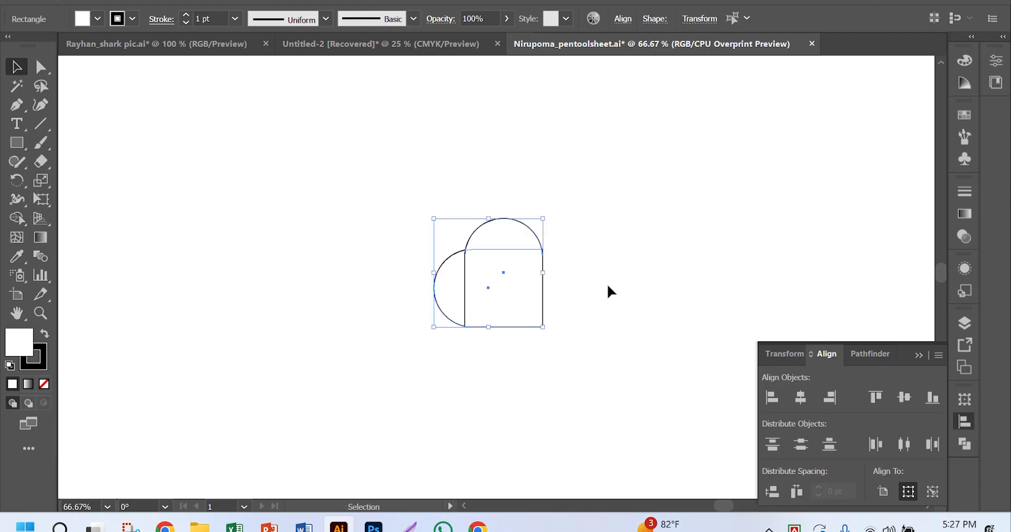
Delete the upright half-rounded shape, keeping only the horizontal one.
left_click(608, 238)
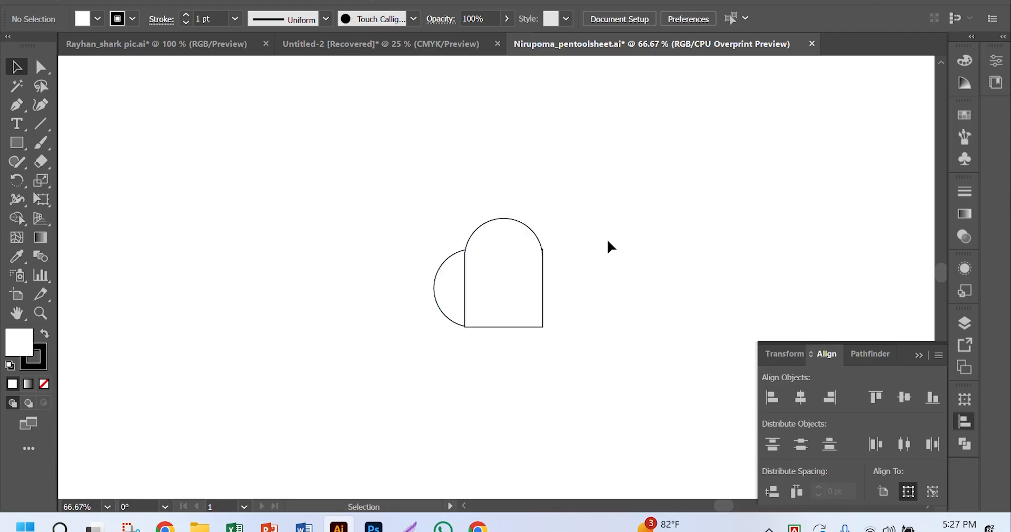
left_click(441, 271)
left_click(517, 226)
key("Delete")
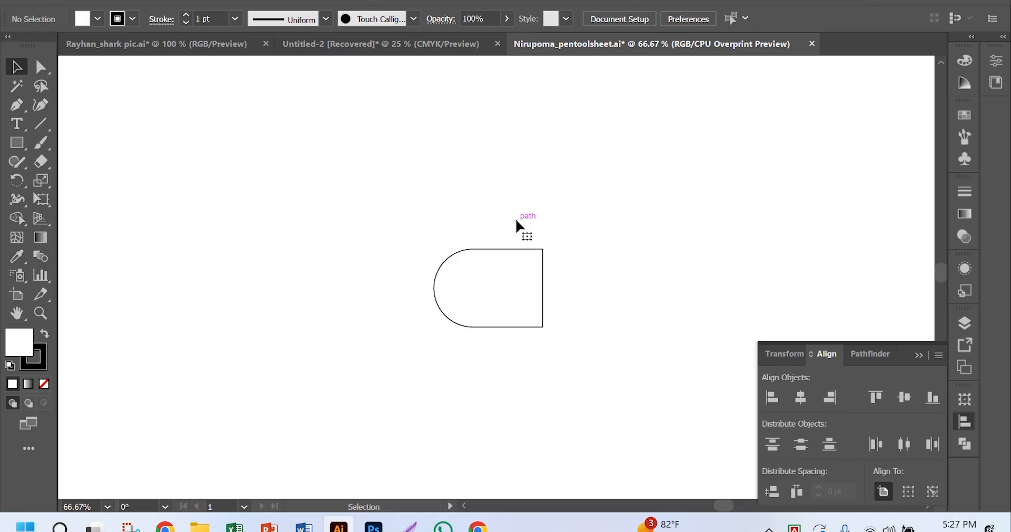
Lengthen the remaining shape by nudging its two right corner anchors right in two large increments, and deselect.
left_click(49, 66)
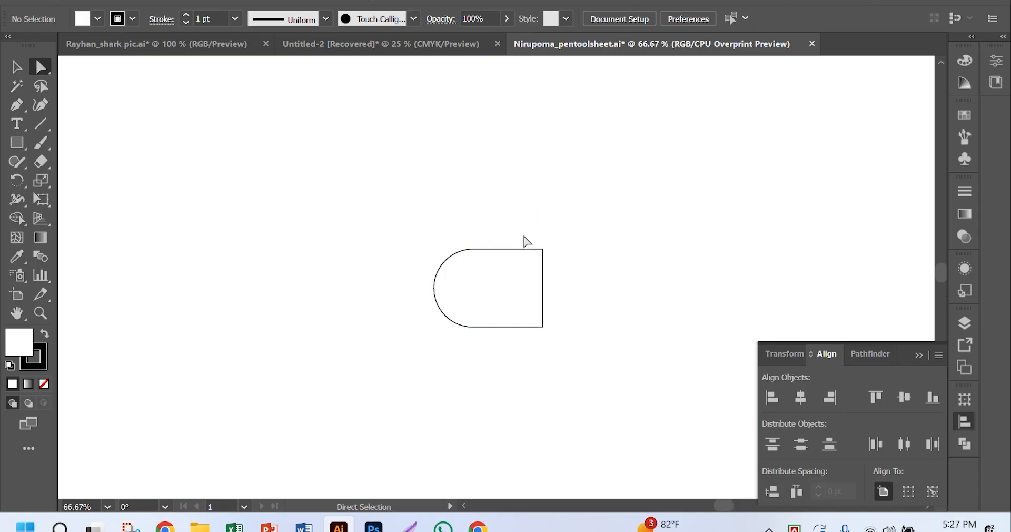
left_click_drag(549, 253, 575, 351)
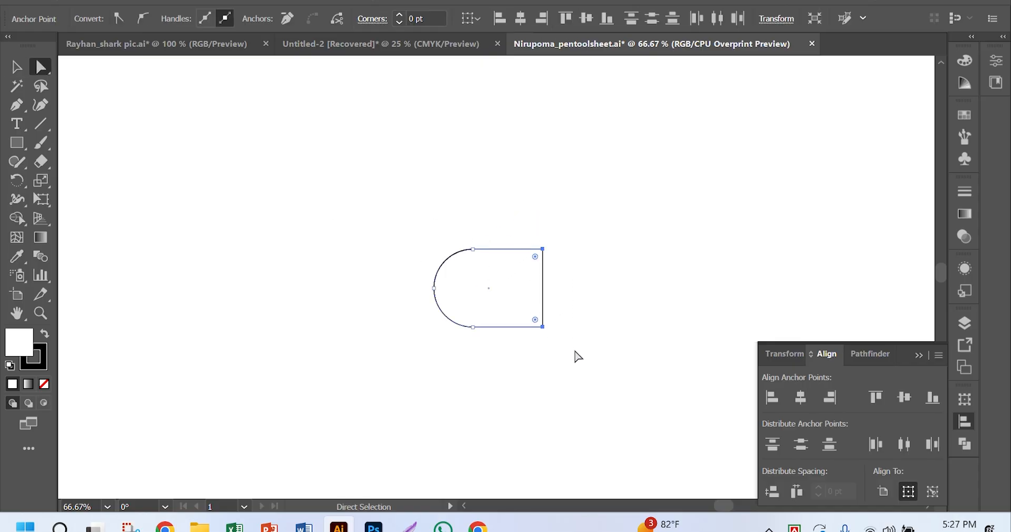
key("shift+Right")
key("shift+Right")
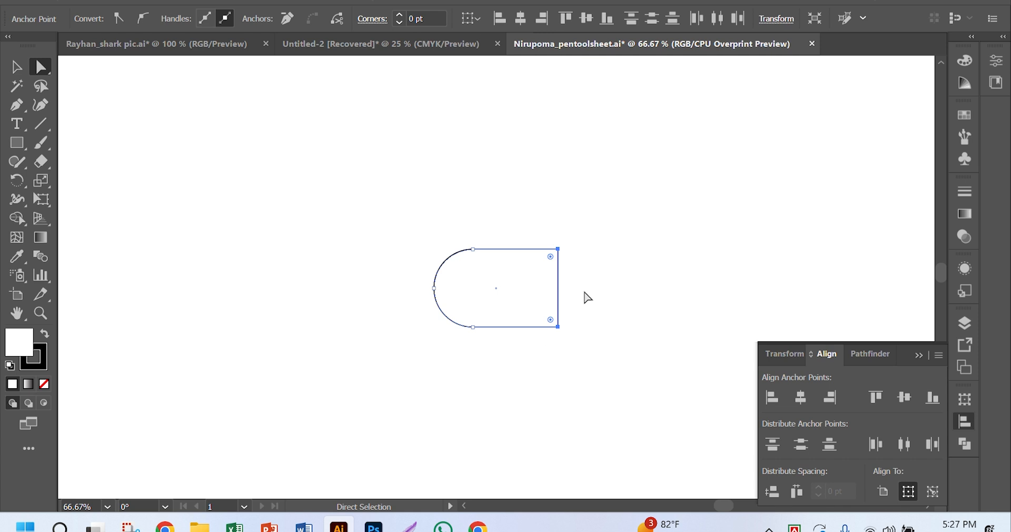
left_click(579, 250)
left_click(17, 66)
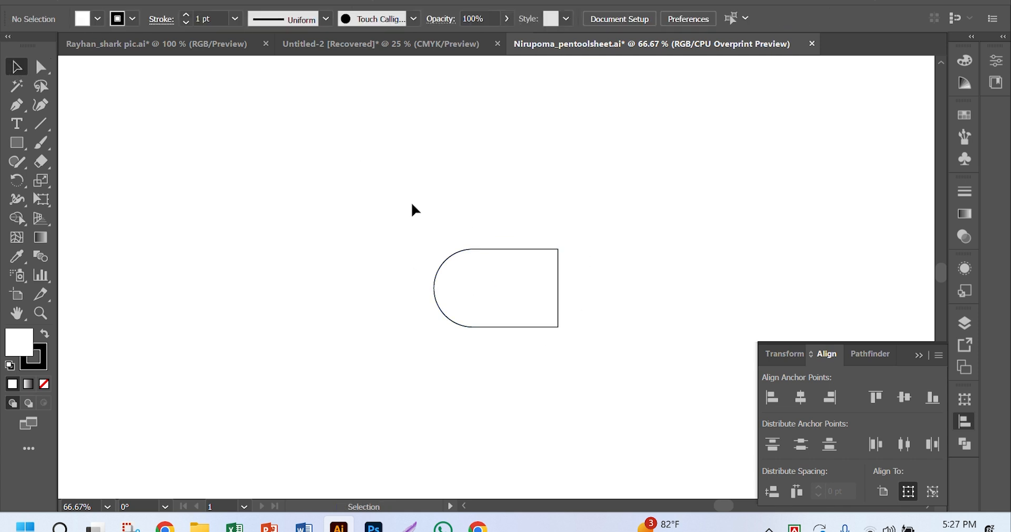
Duplicate the lengthened shape in place and rotate the copy 90° so its rounded end points up.
left_click_drag(415, 212, 591, 355)
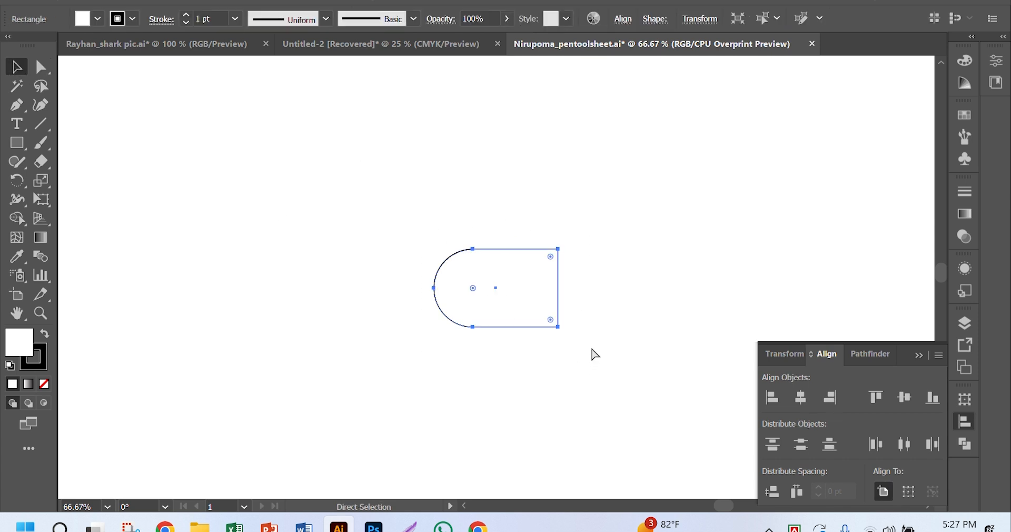
key("ctrl+c")
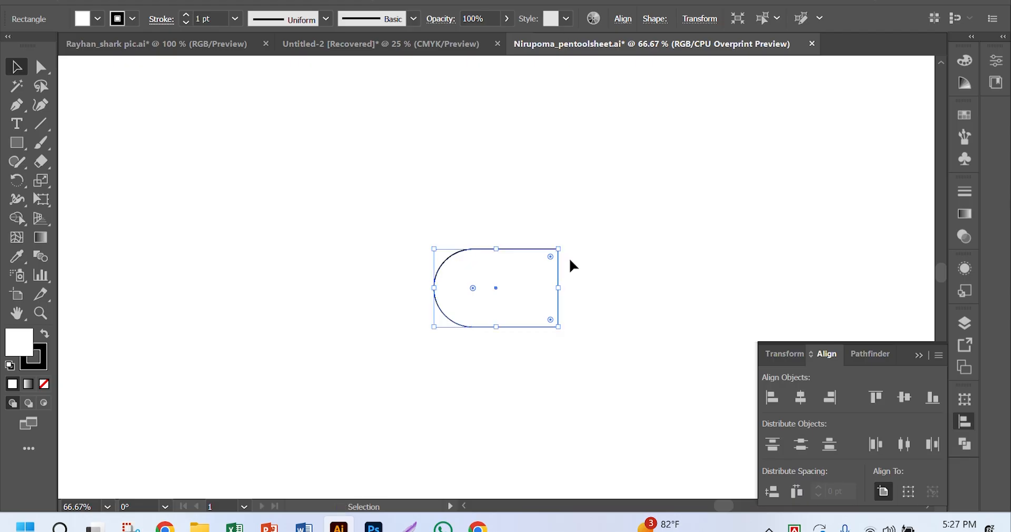
left_click_drag(566, 246, 558, 300)
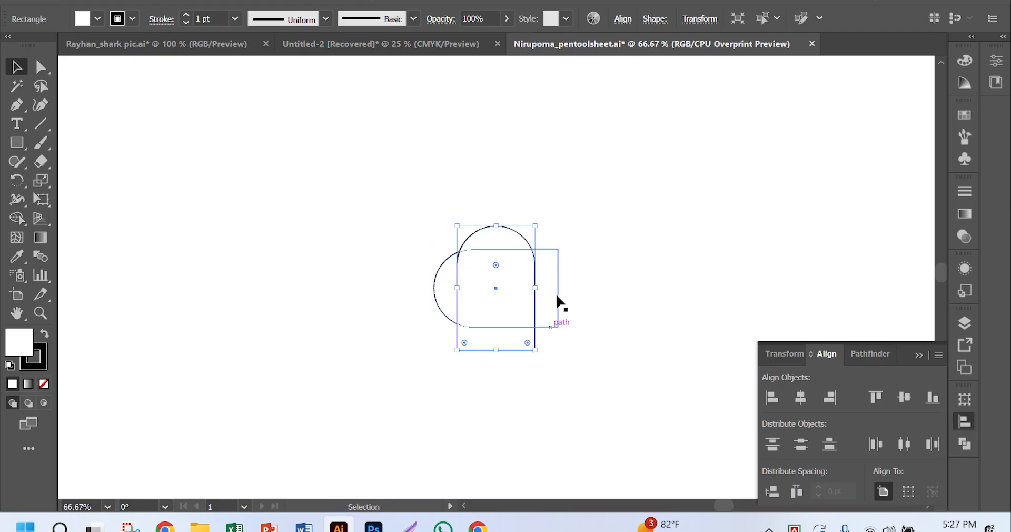
Align both shapes by their right and bottom edges, and rotate the pair 45° clockwise to form a heart.
left_click_drag(601, 223, 481, 365)
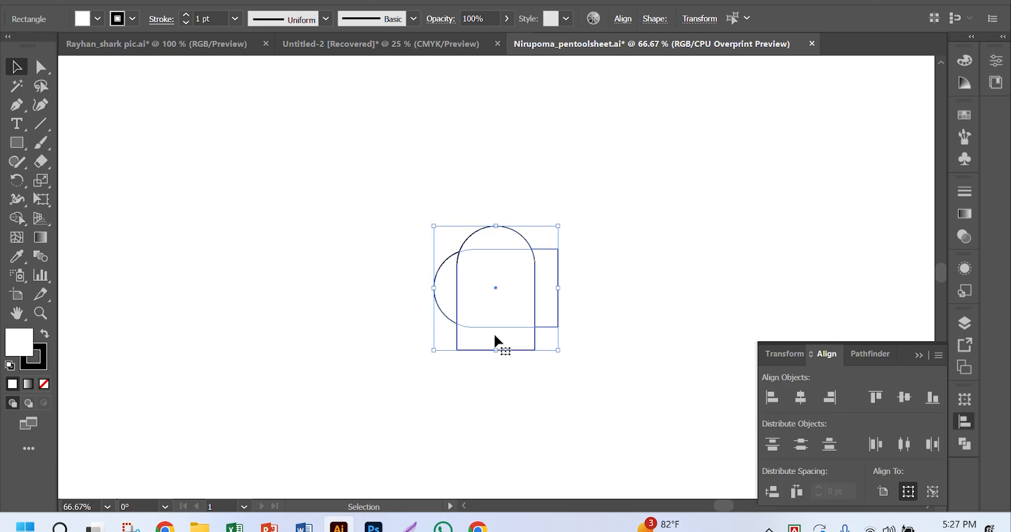
left_click(830, 398)
left_click(932, 398)
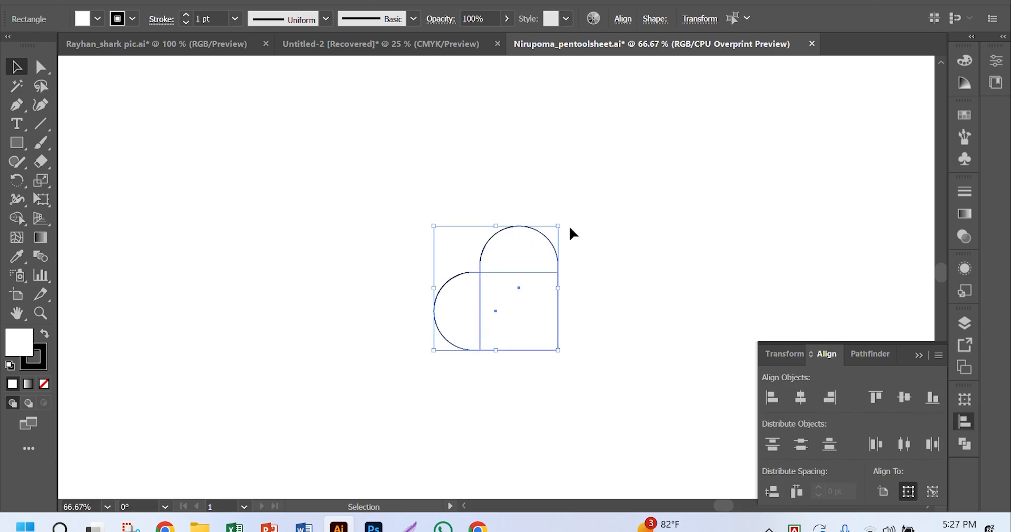
left_click_drag(564, 220, 589, 309)
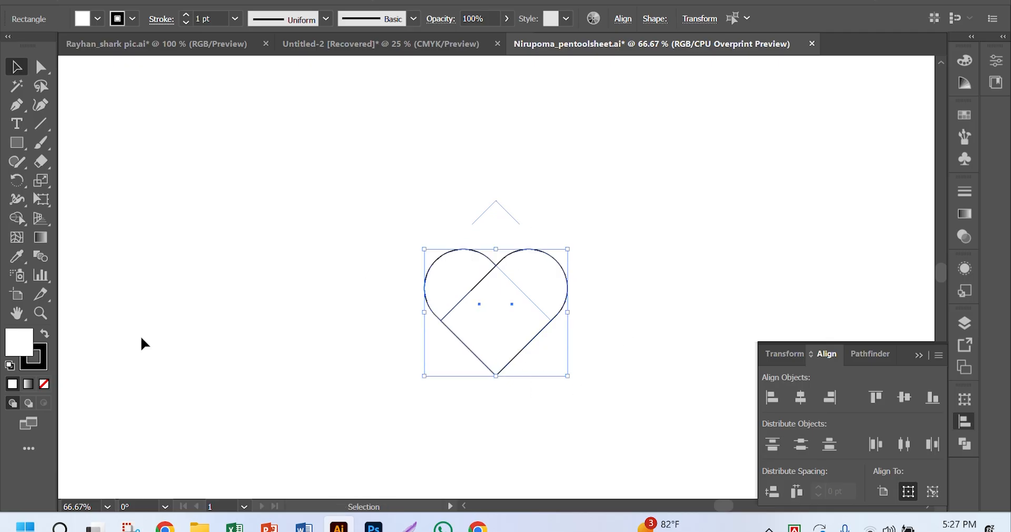
Give both heart halves a solid black fill with no stroke, and deselect.
left_click(45, 385)
left_click(45, 334)
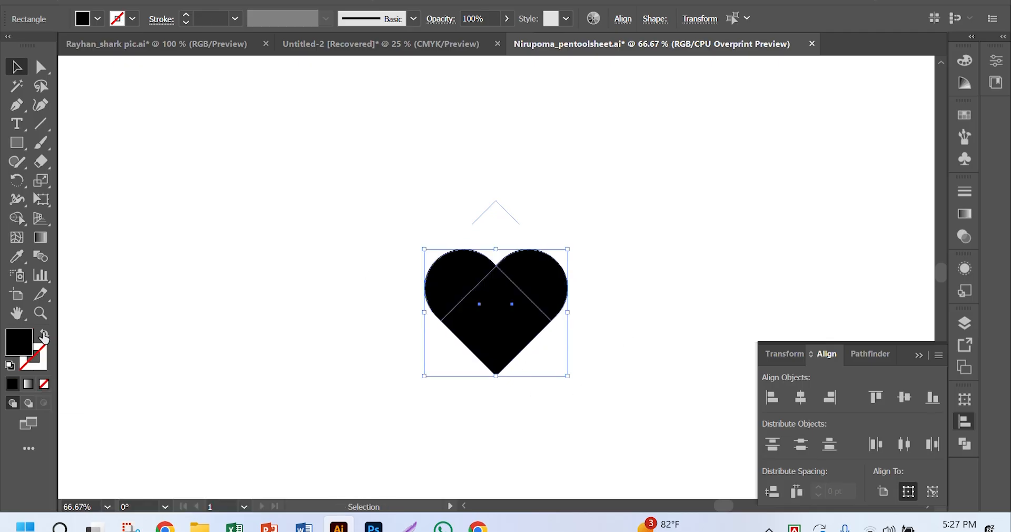
left_click(604, 230)
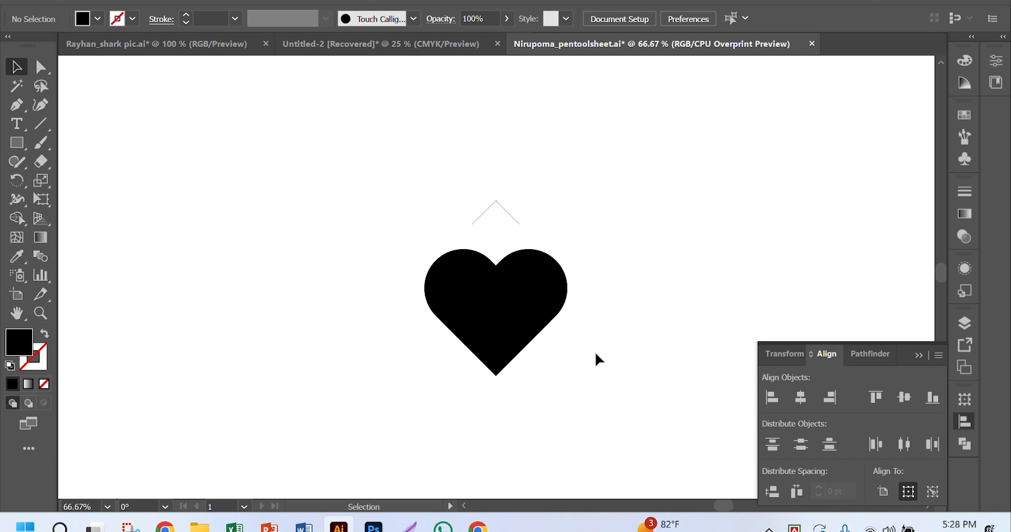
Examine the black heart beside the numbered practice sheet, and collapse the Align options.
left_click_drag(561, 304, 587, 305)
mouse_move(455, 173)
left_mouse_down()
mouse_move(498, 194)
mouse_move(614, 213)
left_mouse_up()
scroll(578, 409, "left", 1)
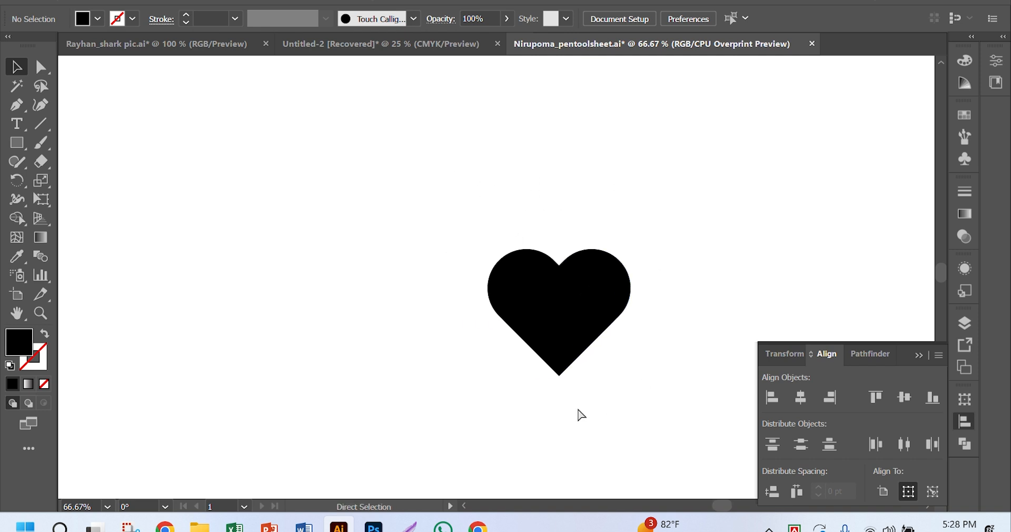
key("ctrl+minus")
key("ctrl+minus")
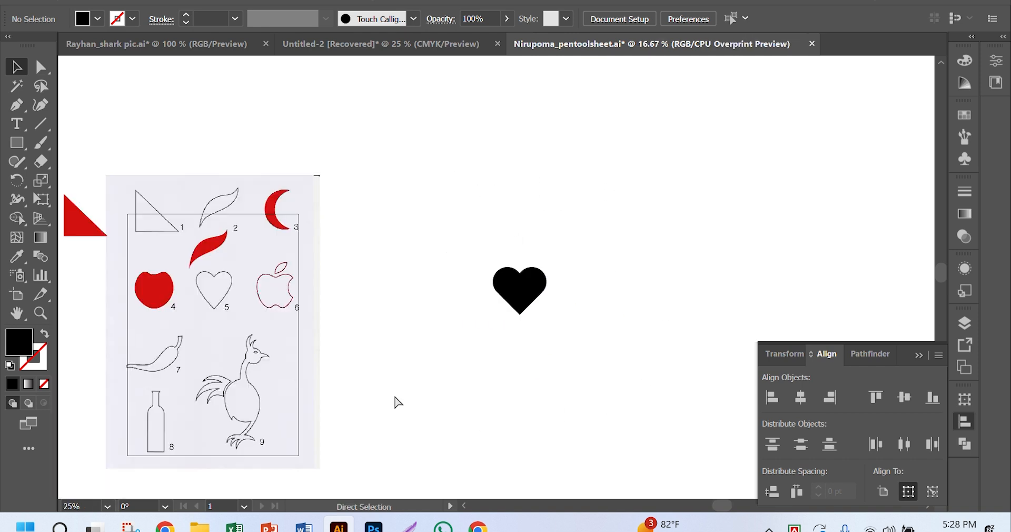
key("ctrl+minus")
scroll(613, 394, "left", 2)
key("ctrl+plus")
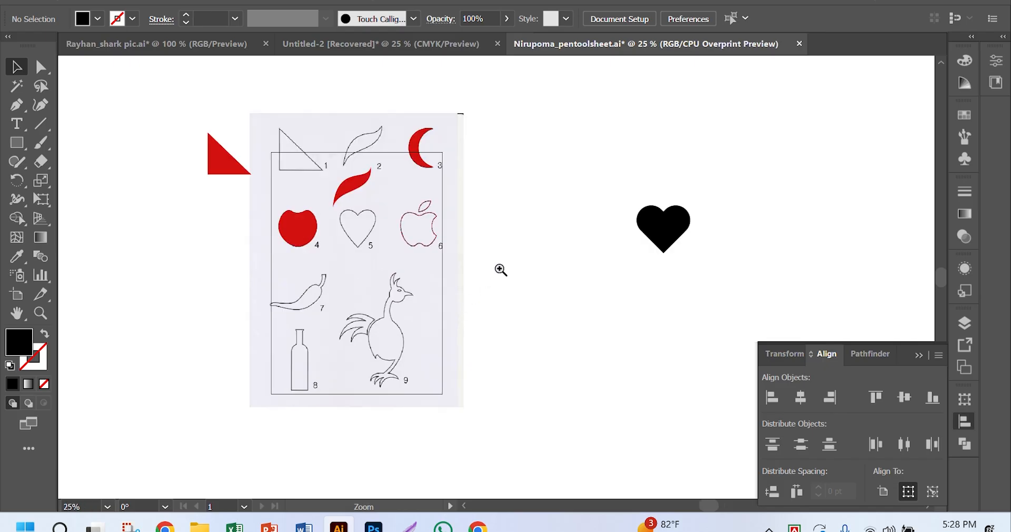
left_click(919, 354)
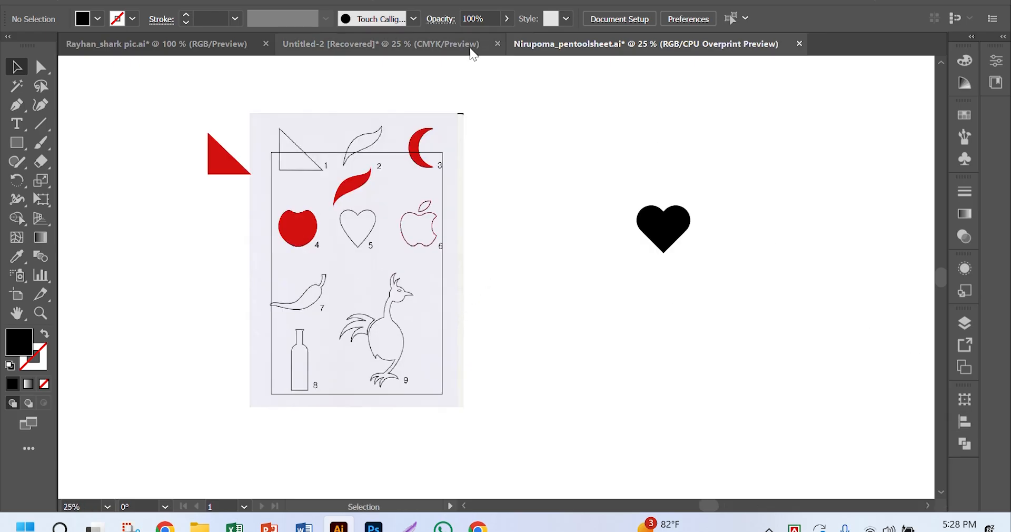
left_click(450, 8)
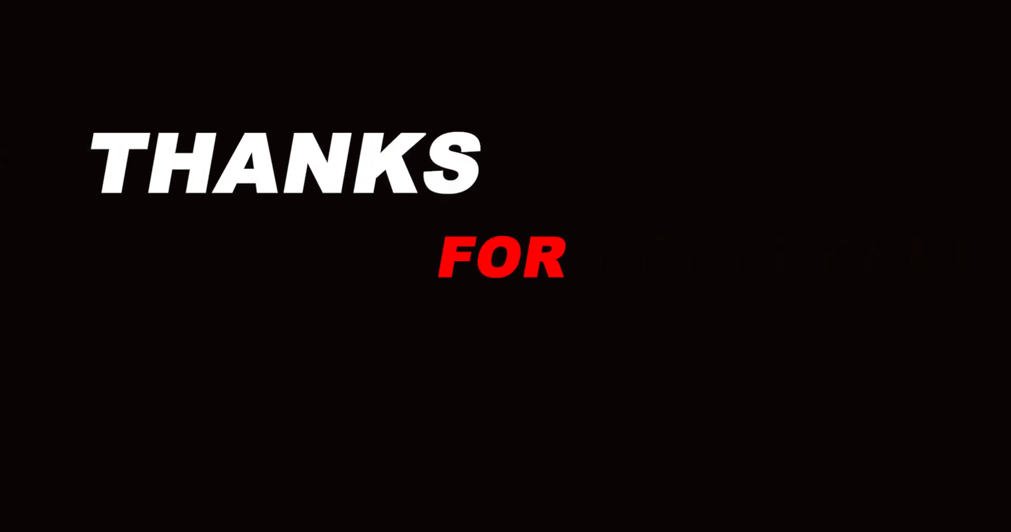